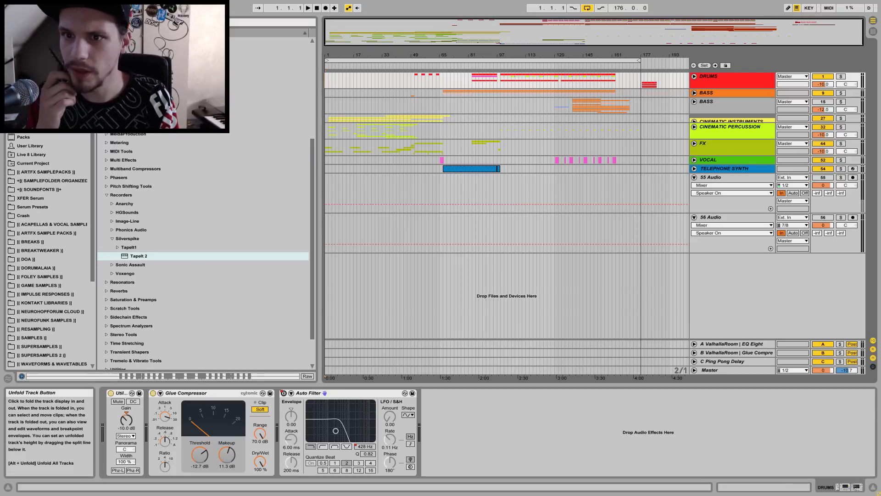
- Check the tracks inside the first BASS group, fold it again, and play the arrangement from the start
{"action": "left_click", "coordinate": [694, 92]}
{"action": "left_click", "coordinate": [694, 93]}
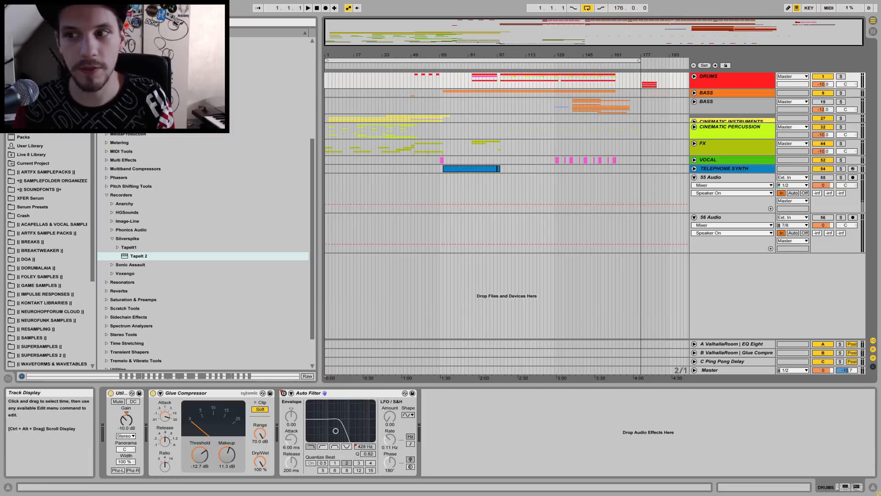
{"action": "left_click", "coordinate": [694, 93]}
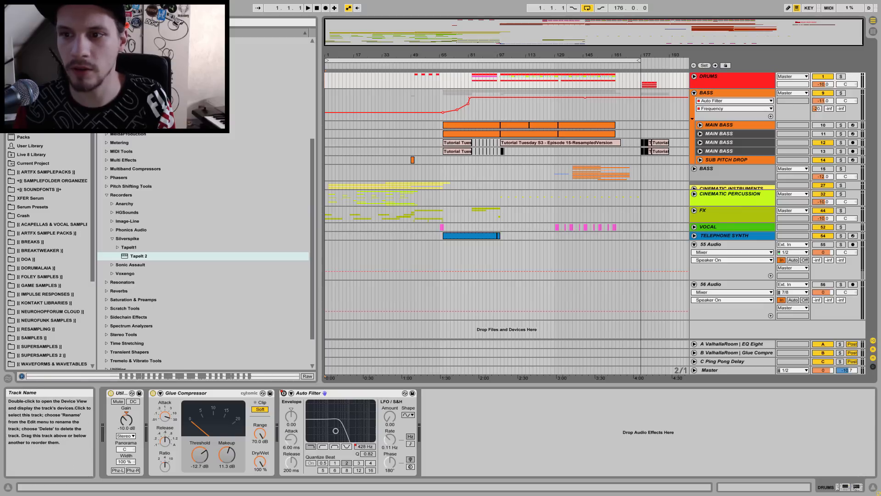
{"action": "left_click", "coordinate": [694, 92]}
{"action": "key", "text": "space"}
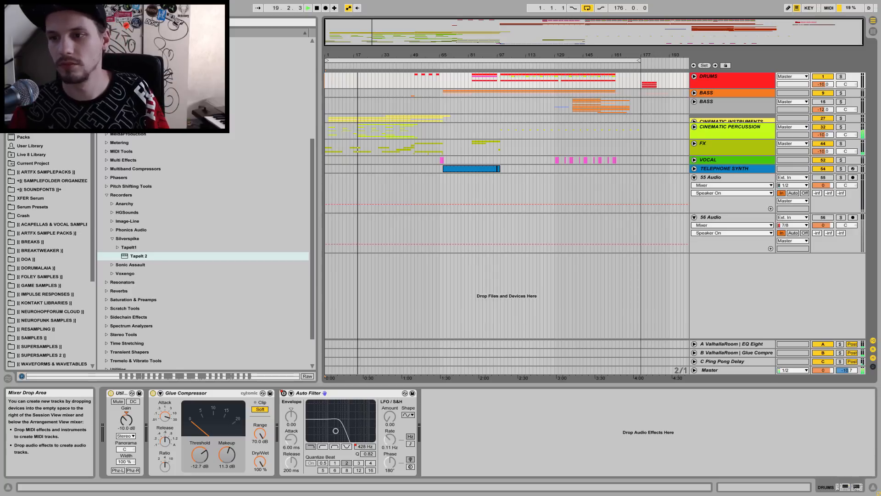
- Unfold the CINEMATIC INSTRUMENTS group and inspect the ELECTRIC GUITAR track's frozen clip, sample waveform and device chain
{"action": "left_click", "coordinate": [694, 120]}
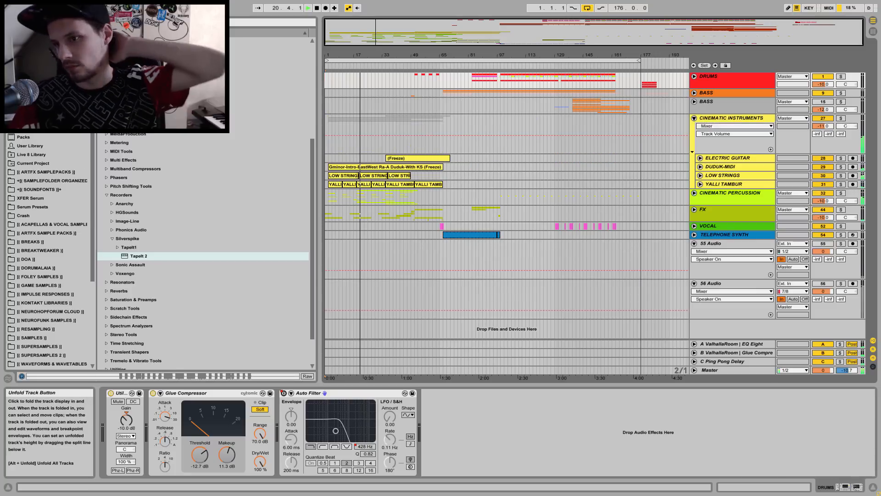
{"action": "left_click", "coordinate": [700, 158]}
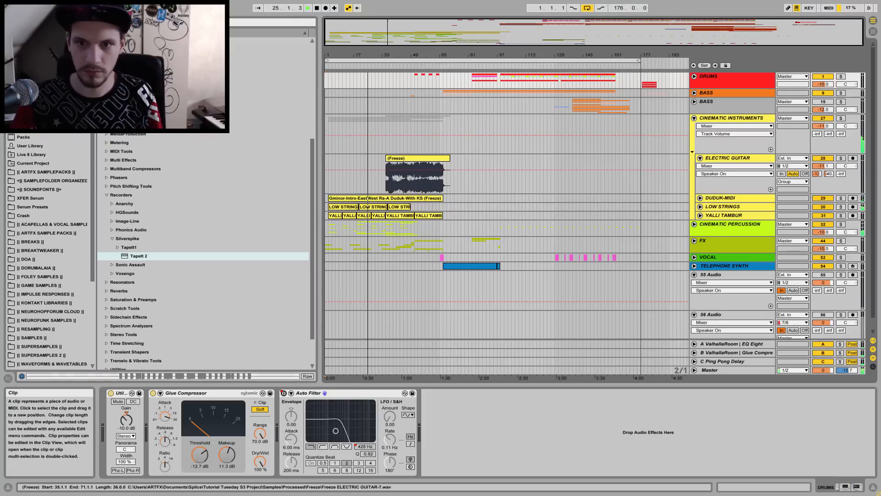
{"action": "double_click", "coordinate": [418, 158]}
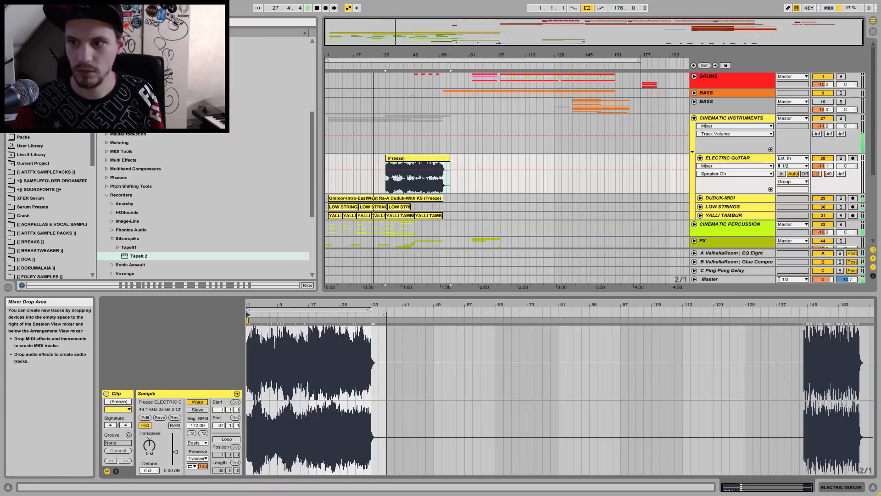
{"action": "left_click", "coordinate": [699, 158]}
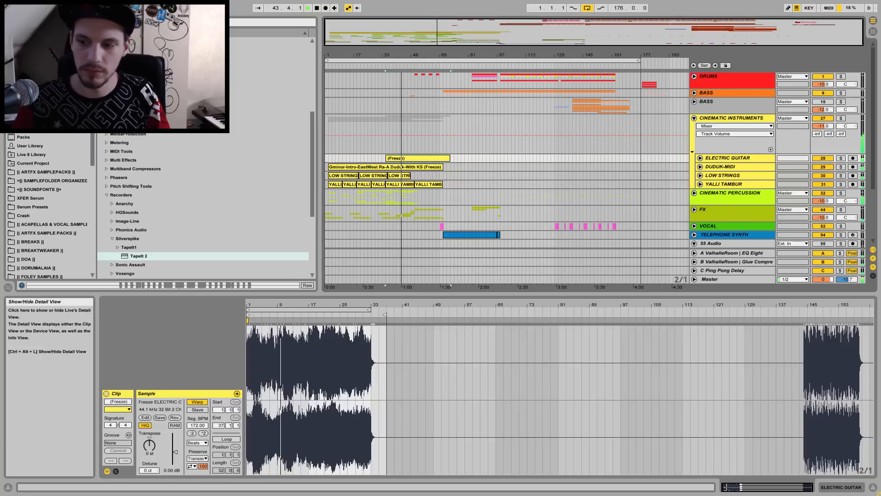
{"action": "left_click", "coordinate": [841, 487]}
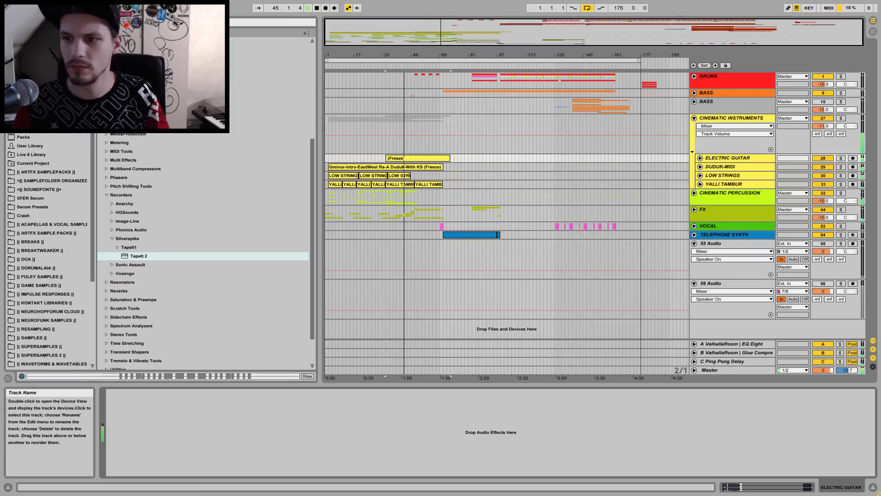
- Inspect the DUDUK-MIDI track's devices and frozen clip waveform, and fold the track again
{"action": "left_click", "coordinate": [720, 167]}
{"action": "left_click", "coordinate": [700, 167]}
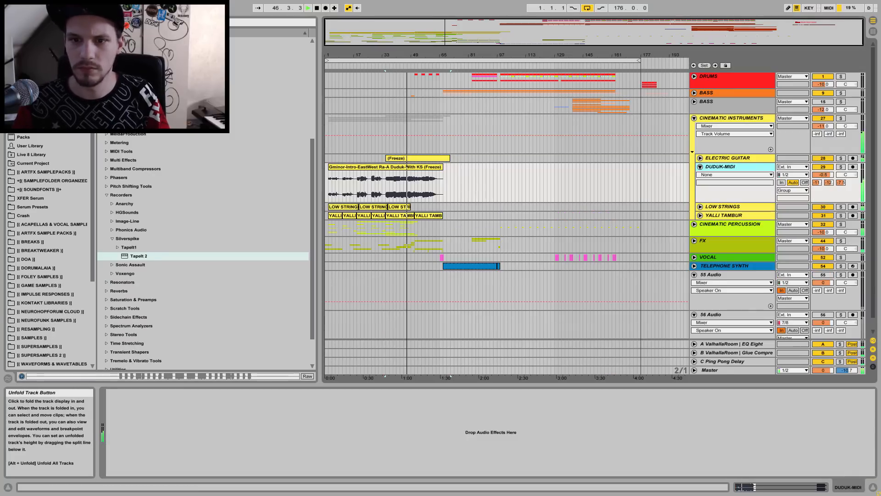
{"action": "left_click", "coordinate": [699, 167]}
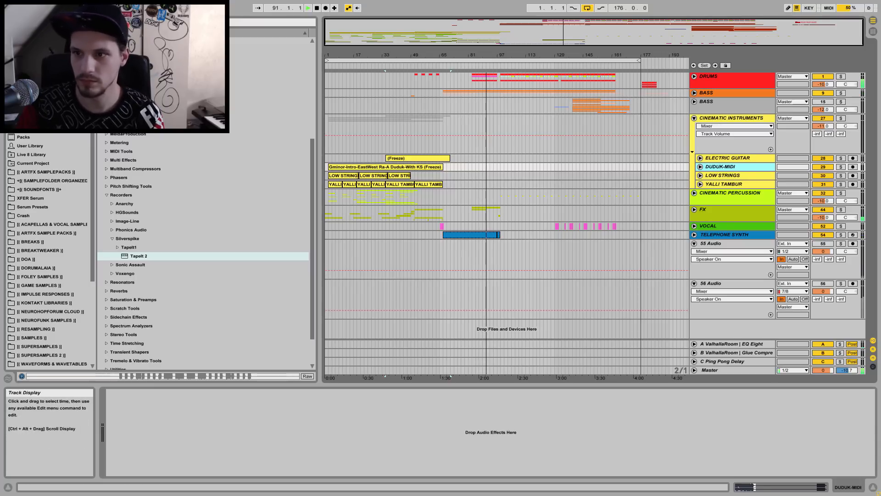
- Unfold the BASS group and examine the resampled audio clip and devices on MAIN BASS track 12
{"action": "left_click", "coordinate": [693, 92]}
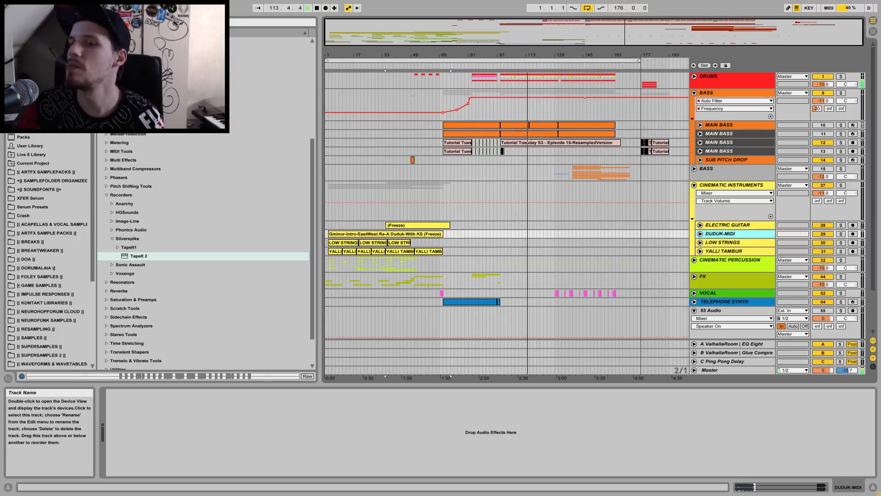
{"action": "left_click", "coordinate": [700, 142]}
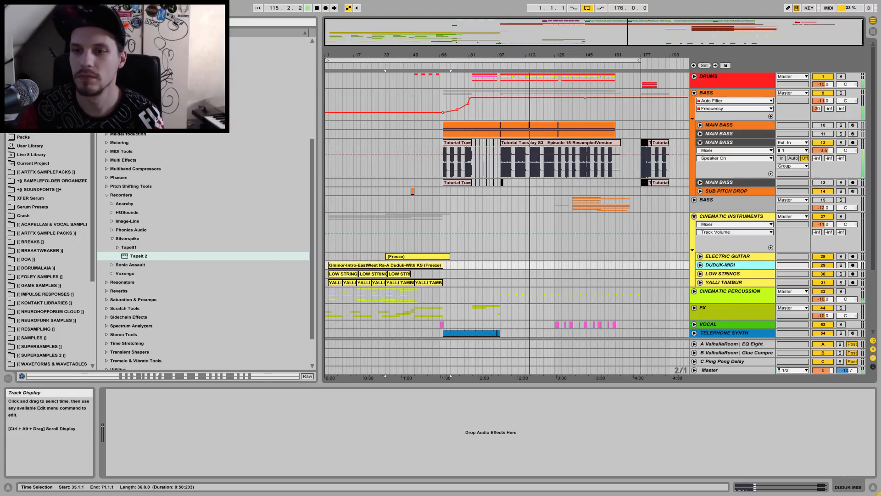
{"action": "left_click_drag", "start_coordinate": [528, 56], "coordinate": [439, 87]}
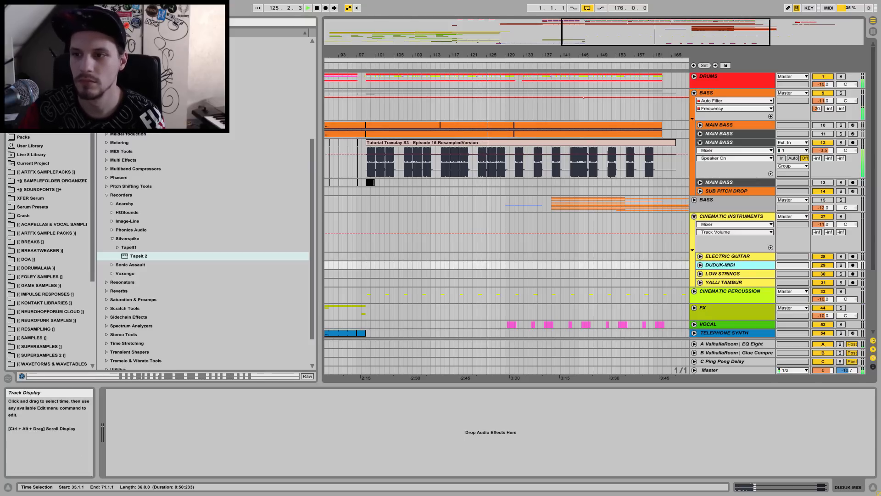
{"action": "left_click", "coordinate": [719, 142]}
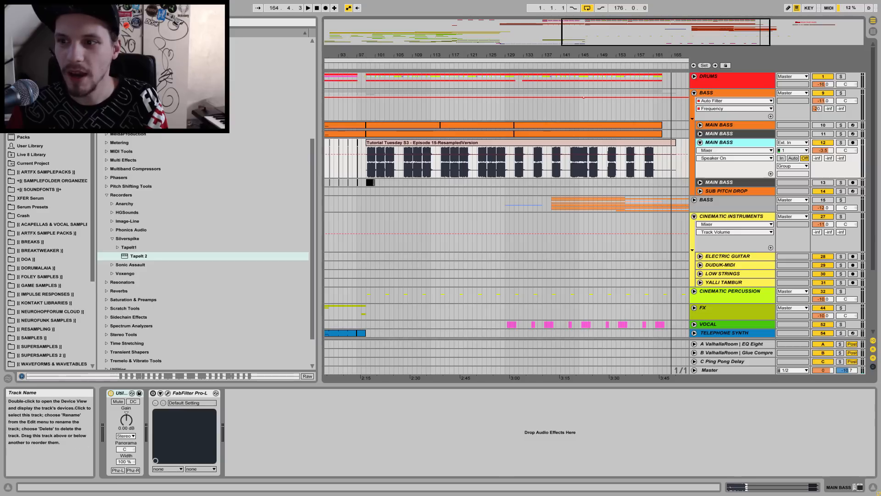
{"action": "left_click", "coordinate": [700, 142]}
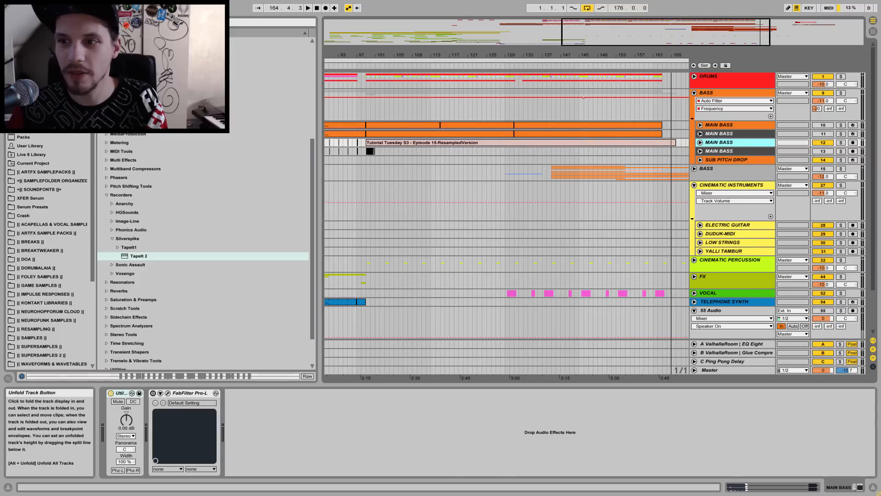
- Unfold MAIN BASS tracks 10 and 11 to show their MIDI clips and automation lanes
{"action": "left_click", "coordinate": [699, 134]}
{"action": "left_click", "coordinate": [700, 133]}
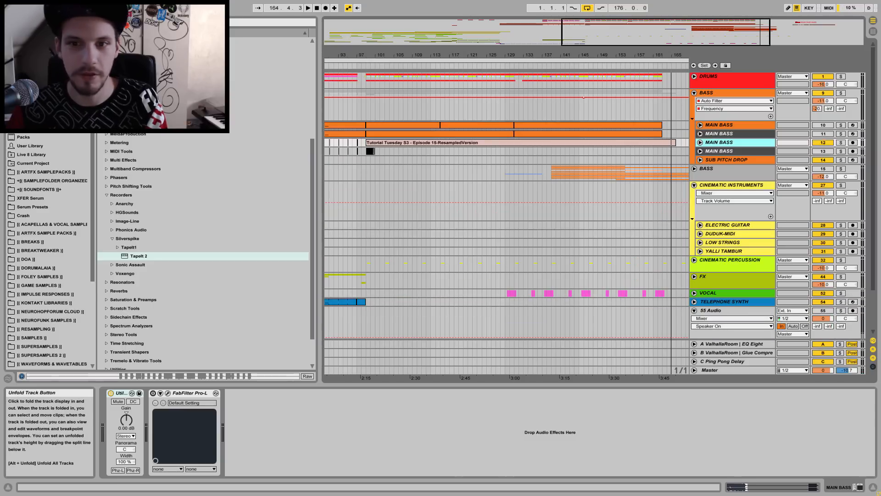
{"action": "left_click", "coordinate": [700, 125]}
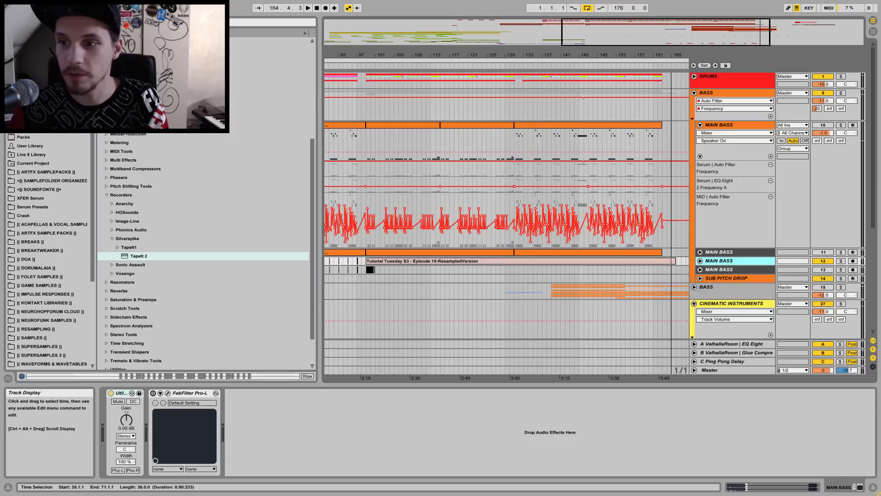
{"action": "left_click", "coordinate": [700, 252]}
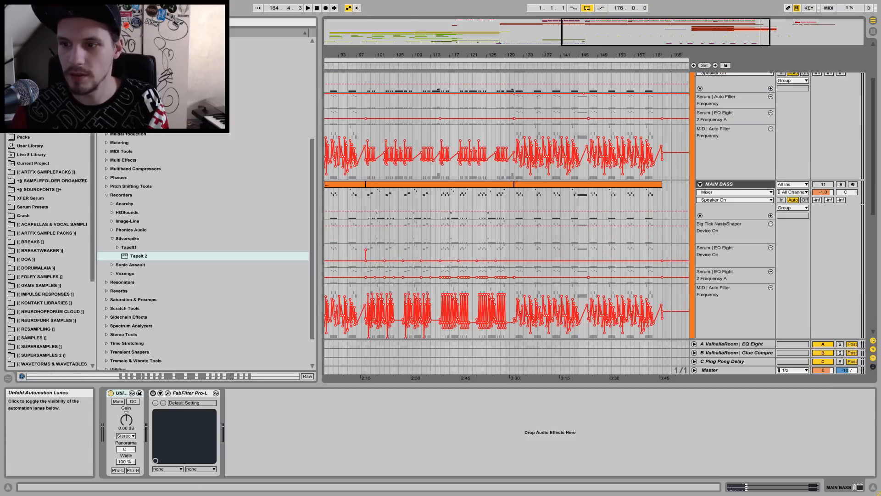
- Examine the notes and filter automation of MAIN BASS tracks 10 and 11 between bars 99 and 104
{"action": "left_click_drag", "start_coordinate": [371, 59], "coordinate": [371, 124]}
{"action": "scroll", "coordinate": [505, 205], "scroll_direction": "up", "scroll_amount": 3}
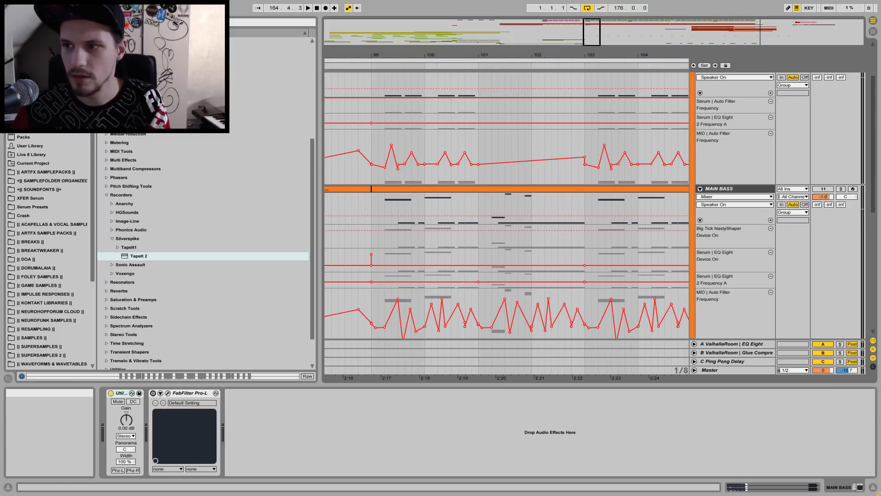
{"action": "scroll", "coordinate": [505, 205], "scroll_direction": "up", "scroll_amount": 1}
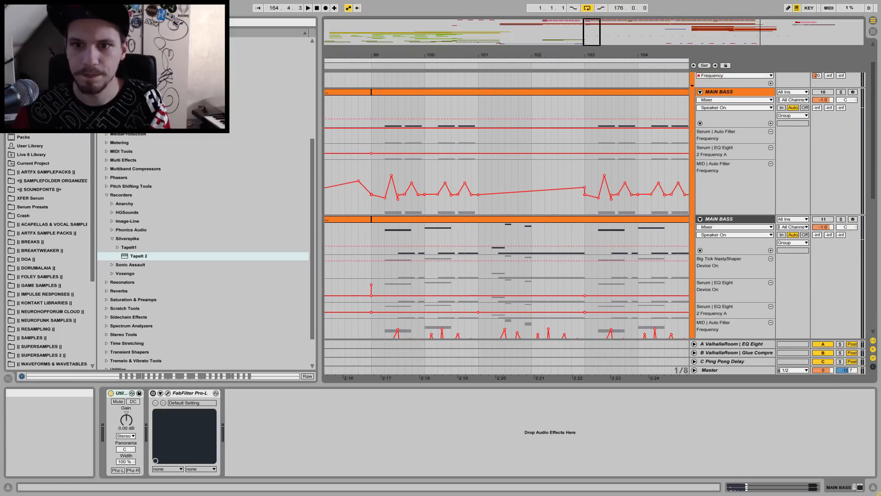
{"action": "scroll", "coordinate": [504, 205], "scroll_direction": "down", "scroll_amount": 7}
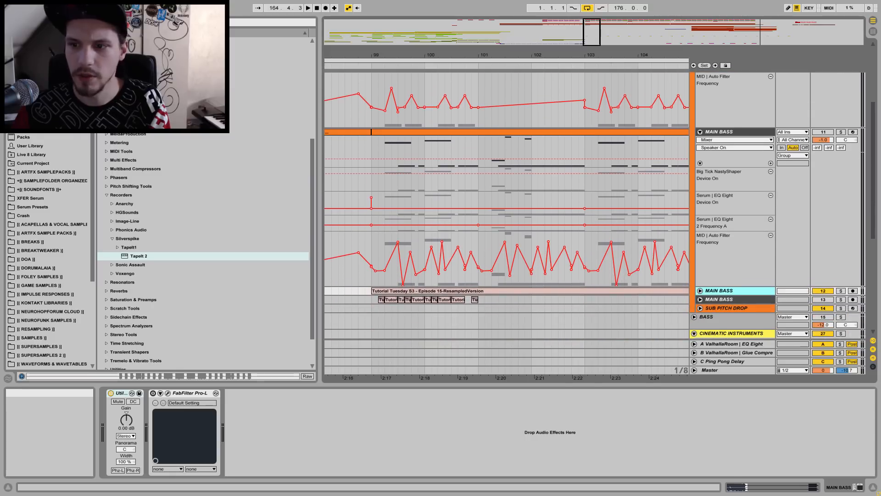
{"action": "scroll", "coordinate": [505, 205], "scroll_direction": "down", "scroll_amount": 2}
{"action": "scroll", "coordinate": [505, 206], "scroll_direction": "up", "scroll_amount": 6}
{"action": "scroll", "coordinate": [505, 205], "scroll_direction": "down", "scroll_amount": 5}
{"action": "scroll", "coordinate": [504, 205], "scroll_direction": "up", "scroll_amount": 7}
{"action": "scroll", "coordinate": [505, 205], "scroll_direction": "down", "scroll_amount": 5}
{"action": "scroll", "coordinate": [505, 205], "scroll_direction": "up", "scroll_amount": 4}
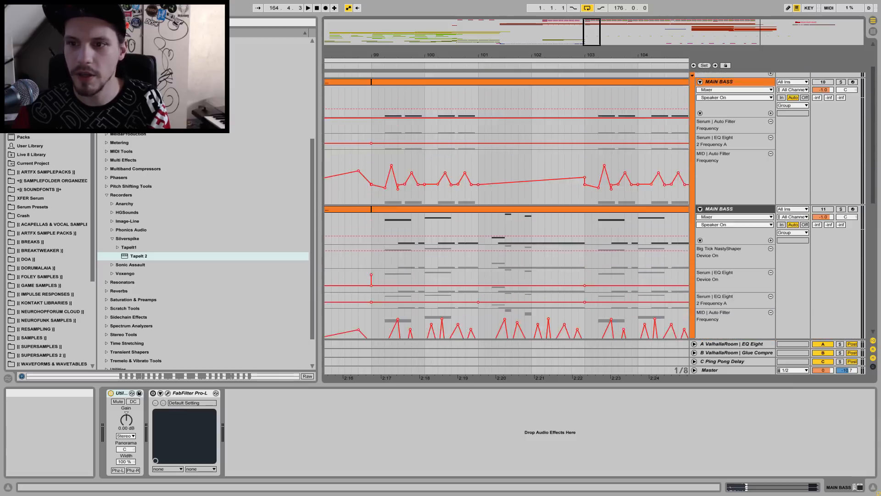
{"action": "scroll", "coordinate": [504, 205], "scroll_direction": "up", "scroll_amount": 3}
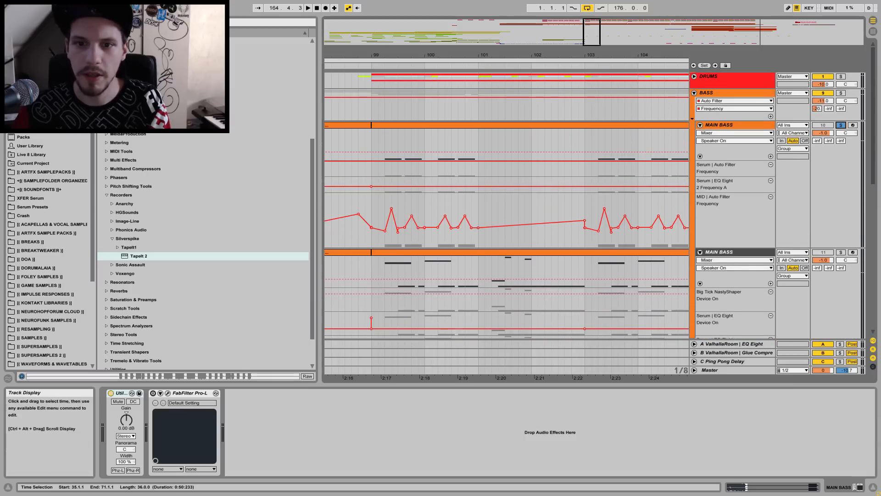
- Listen to the soloed MAIN BASS track 10 from bar 99
{"action": "left_click", "coordinate": [378, 138]}
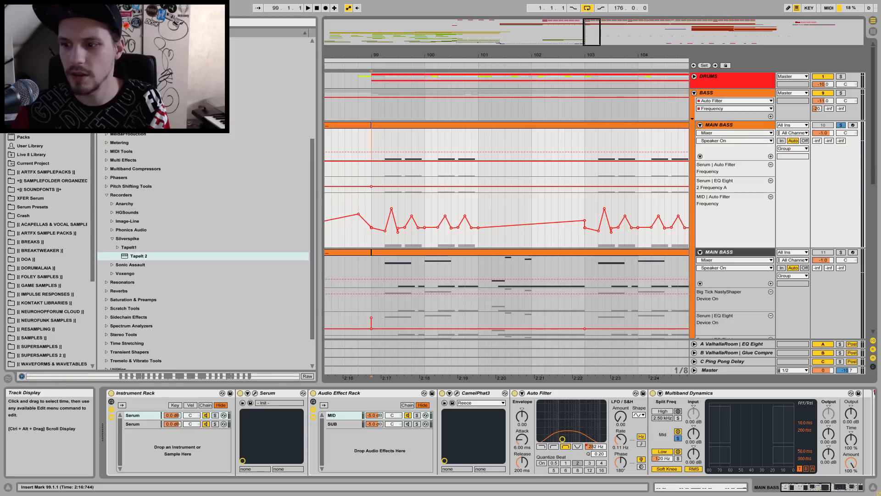
{"action": "key", "text": "space"}
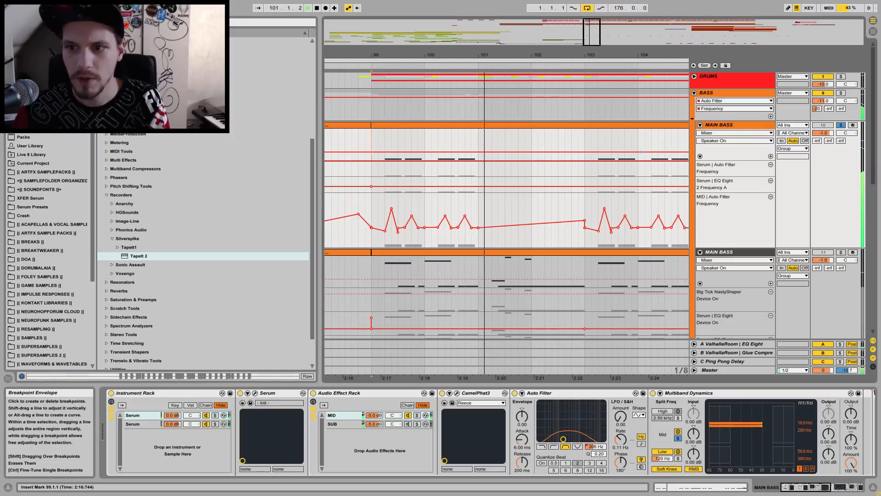
{"action": "key", "text": "space"}
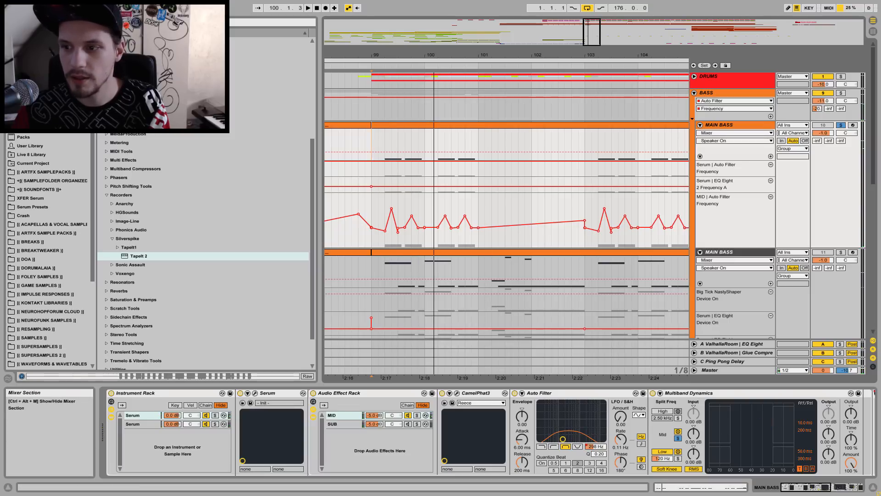
- Solo MAIN BASS track 11, listen to it from bar 99, and fold both MIDI bass tracks after unsoloing
{"action": "left_click", "coordinate": [840, 252]}
{"action": "key", "text": "space"}
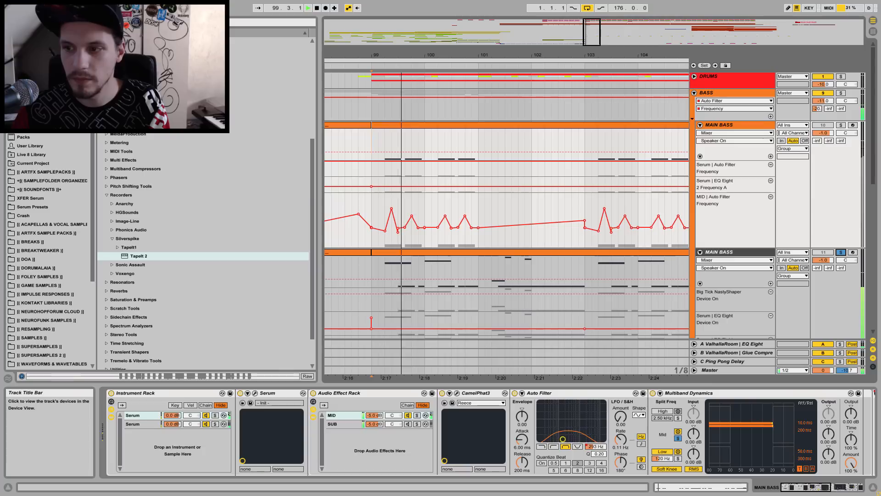
{"action": "key", "text": "space"}
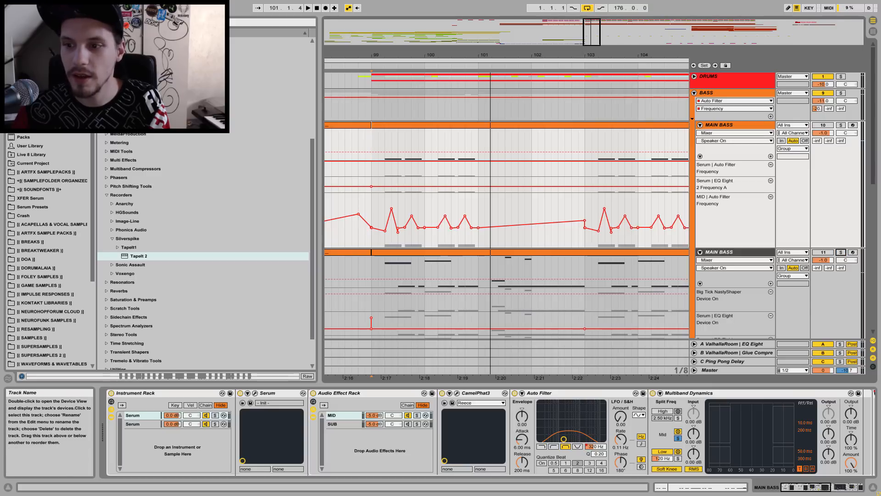
{"action": "left_click", "coordinate": [700, 251]}
{"action": "left_click", "coordinate": [700, 125]}
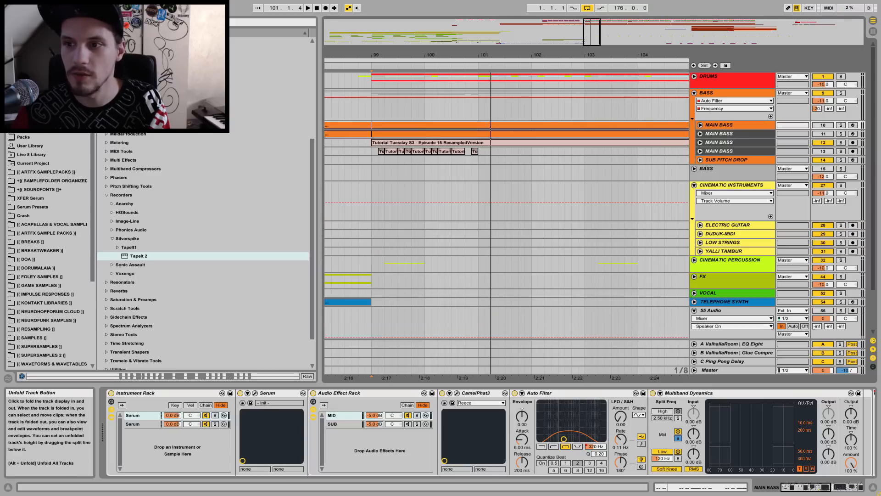
- Compare the device chains of MAIN BASS tracks 11 and 10, and view the BASS group's effects
{"action": "left_click", "coordinate": [719, 133]}
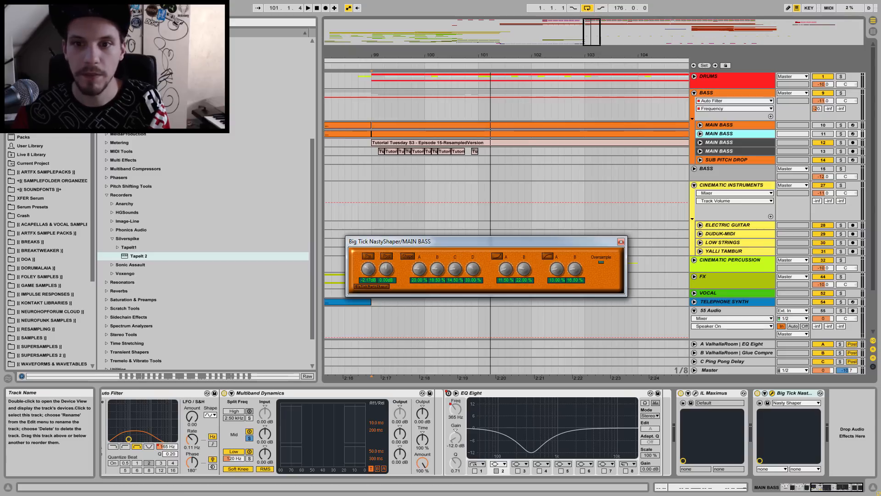
{"action": "left_click", "coordinate": [718, 125]}
{"action": "left_click", "coordinate": [719, 133]}
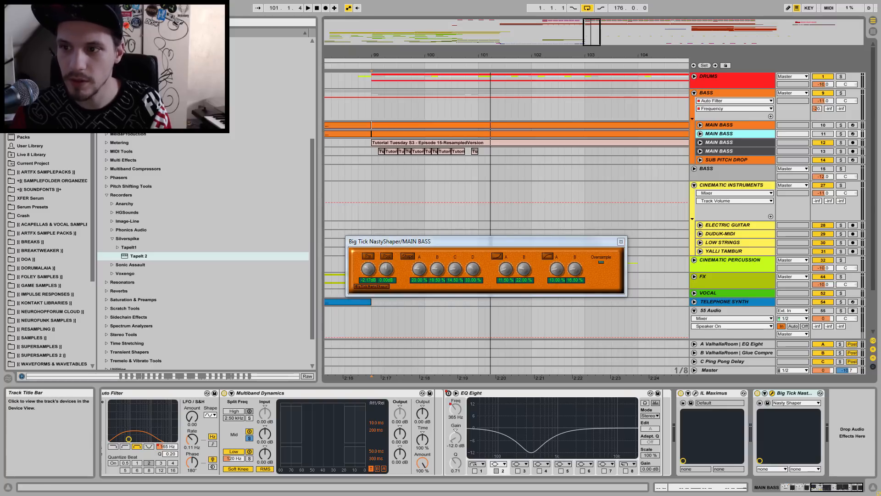
{"action": "left_click", "coordinate": [716, 92]}
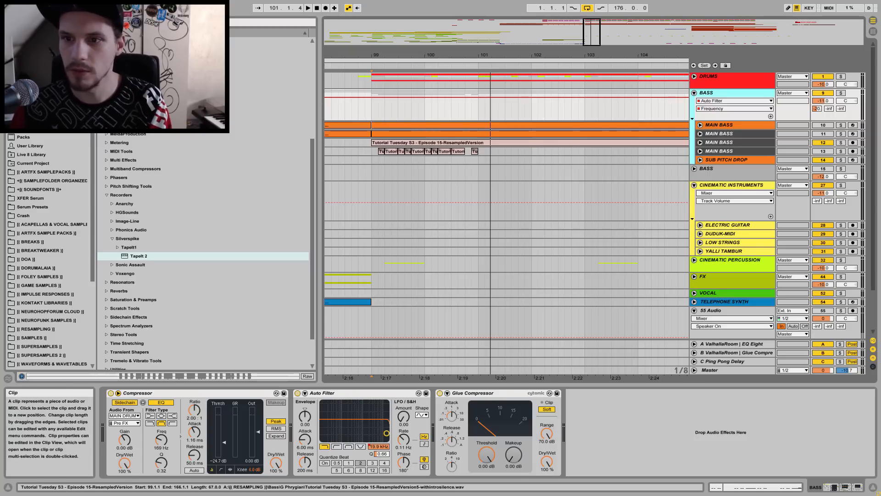
- Show the sample waveform of the long ResampledVersion clip on MAIN BASS track 12 against the wider arrangement
{"action": "left_click", "coordinate": [413, 142]}
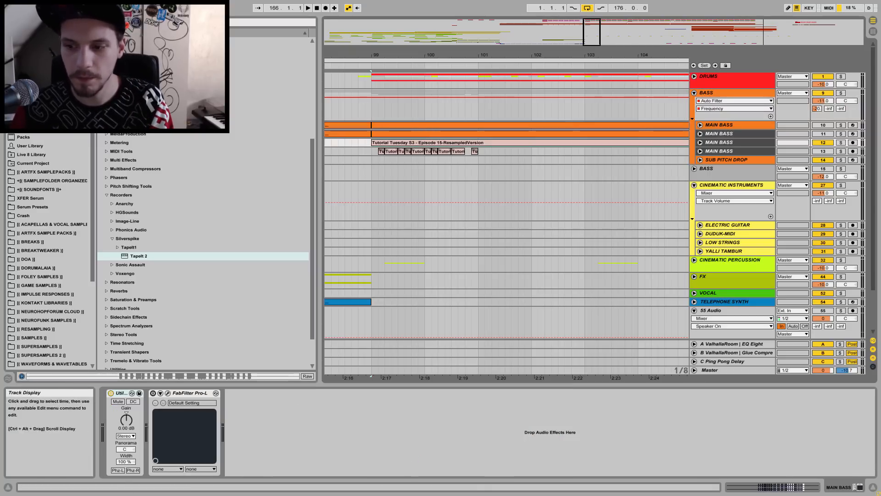
{"action": "key", "text": "shift+Tab"}
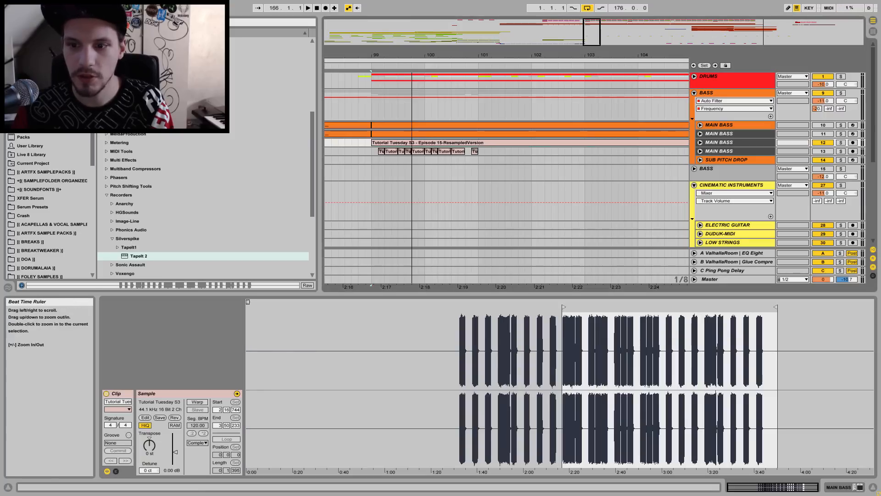
{"action": "key", "text": "minus"}
{"action": "key", "text": "minus"}
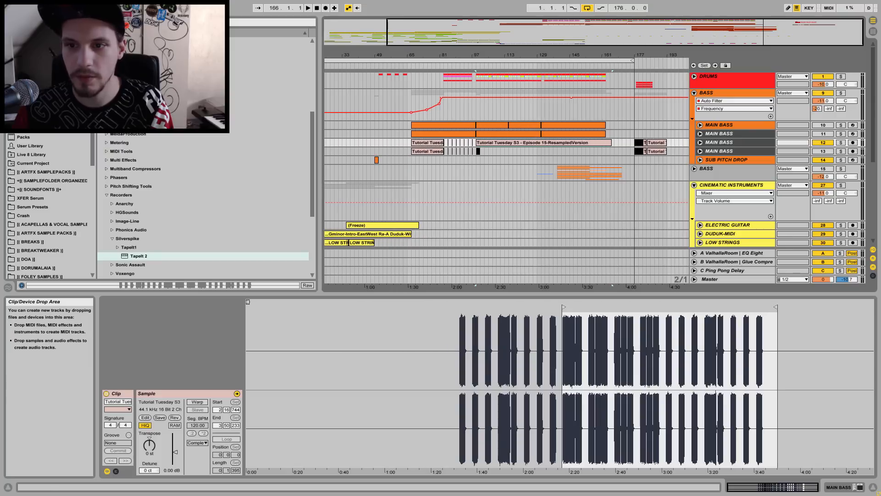
- Unfold MAIN BASS track 12 and extend the resampled clip ending near bar 83 over the short slices up to bar 99
{"action": "left_click", "coordinate": [444, 142]}
{"action": "mouse_move", "coordinate": [444, 55]}
{"action": "left_mouse_down"}
{"action": "mouse_move", "coordinate": [444, 112]}
{"action": "mouse_move", "coordinate": [444, 90]}
{"action": "left_mouse_up"}
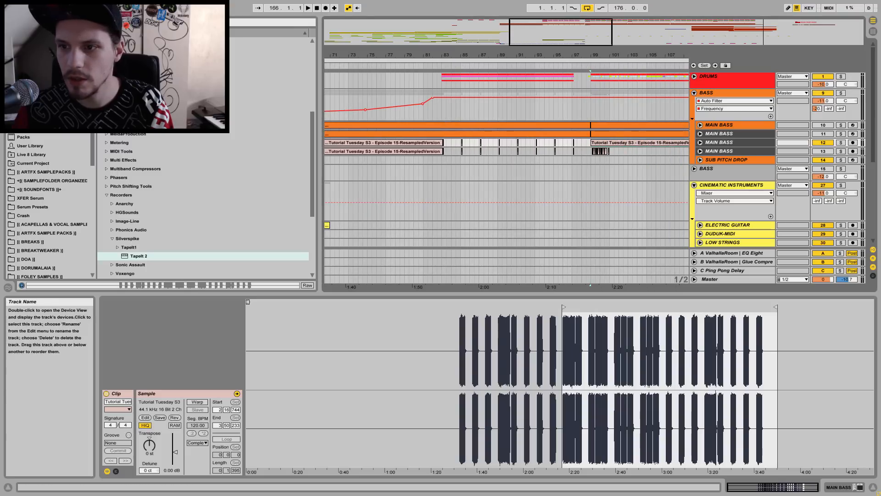
{"action": "left_click", "coordinate": [700, 142]}
{"action": "left_click_drag", "start_coordinate": [443, 142], "coordinate": [586, 142]}
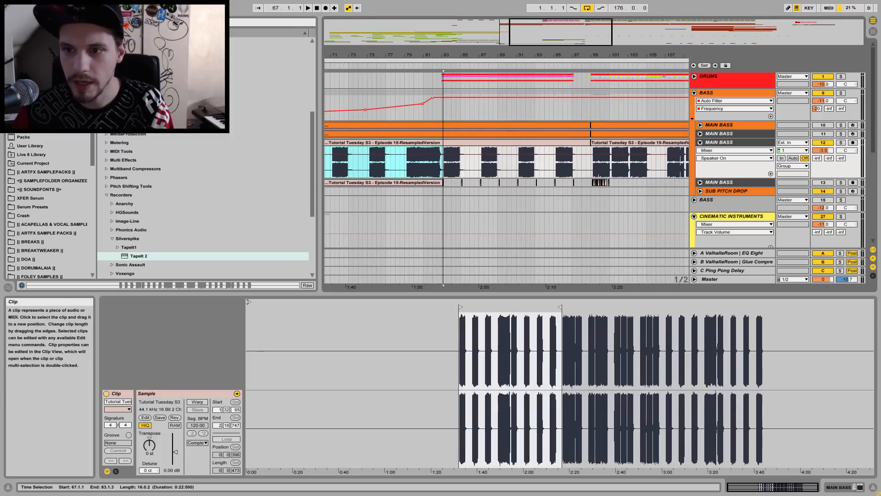
- Listen to the extended clip from bar 82 and undo the extension
{"action": "left_click", "coordinate": [432, 161]}
{"action": "key", "text": "space"}
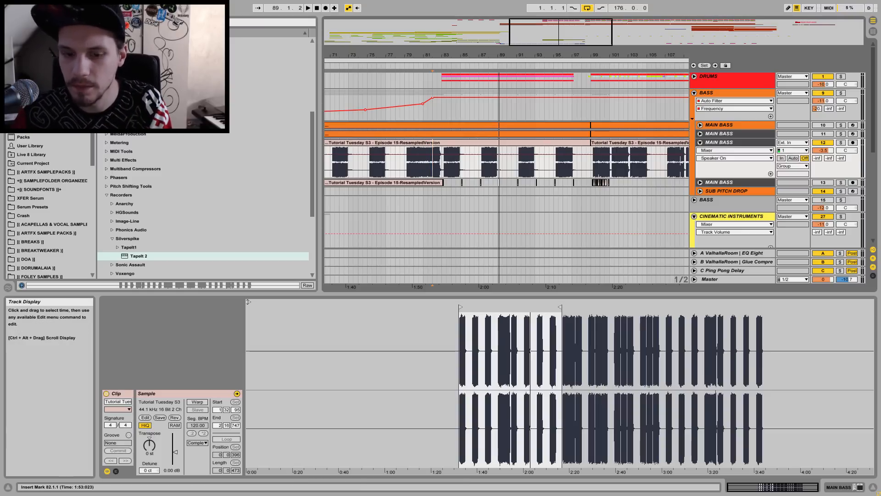
{"action": "key", "text": "ctrl+z"}
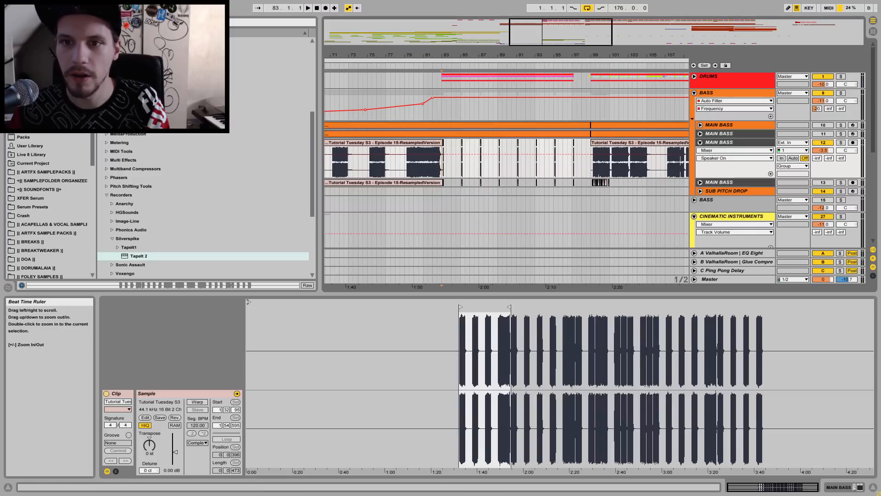
- Show the waveform of the short slice at 83.1.3 on MAIN BASS track 12 and reset its transposition to 0 st
{"action": "left_click_drag", "start_coordinate": [446, 55], "coordinate": [446, 119]}
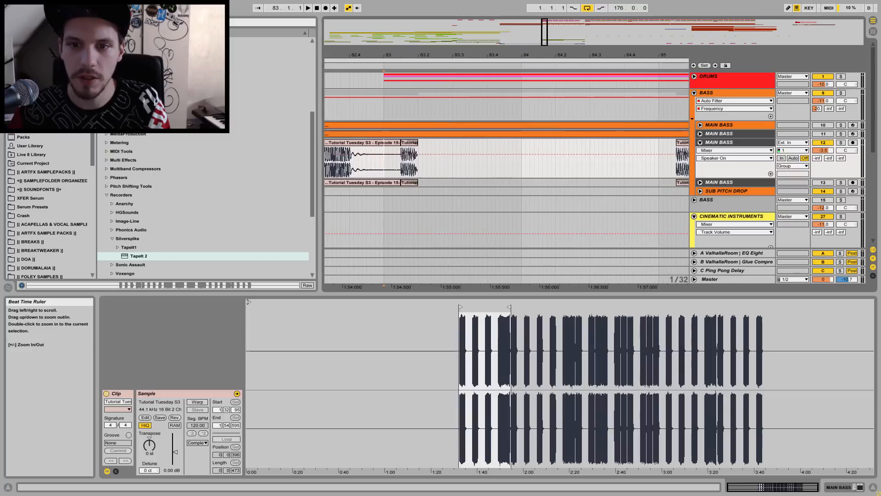
{"action": "left_click", "coordinate": [409, 142]}
{"action": "left_click_drag", "start_coordinate": [441, 367], "coordinate": [442, 390]}
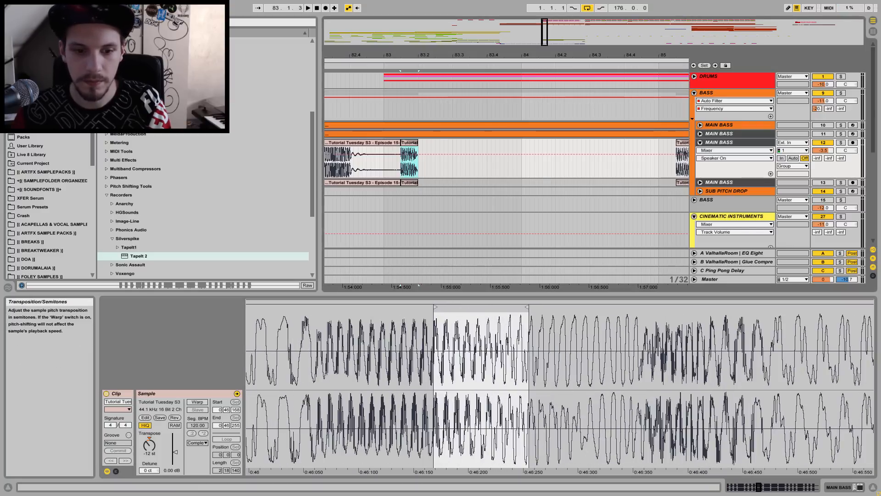
{"action": "left_click", "coordinate": [149, 438]}
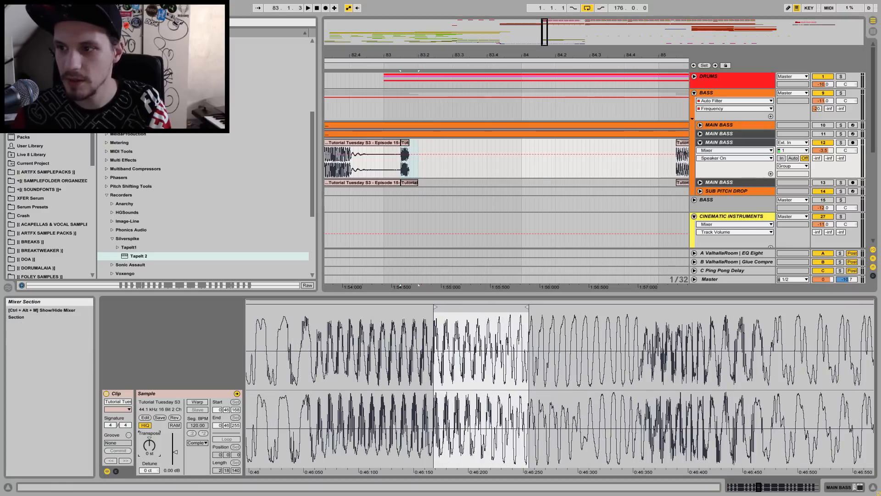
- Listen to the untransposed slice with MAIN BASS track 12 soloed and restore its transposition to -12 st
{"action": "left_click", "coordinate": [841, 143]}
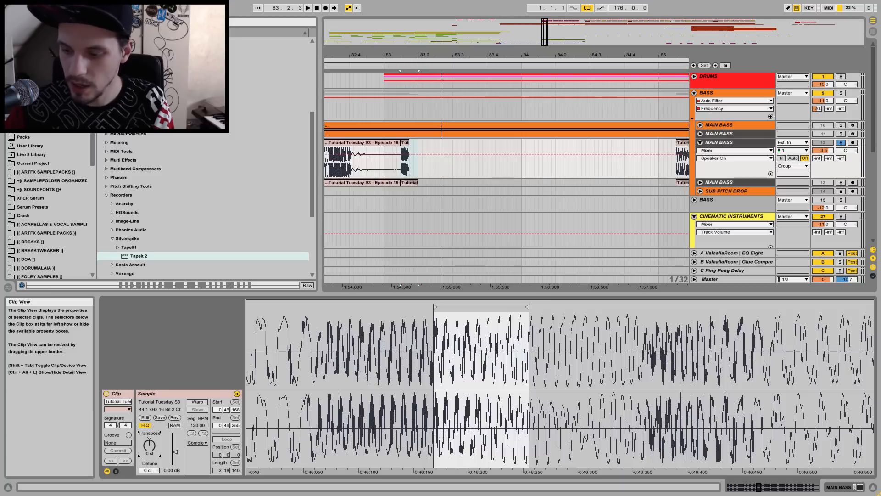
{"action": "type", "text": "2"}
{"action": "key", "text": "Return"}
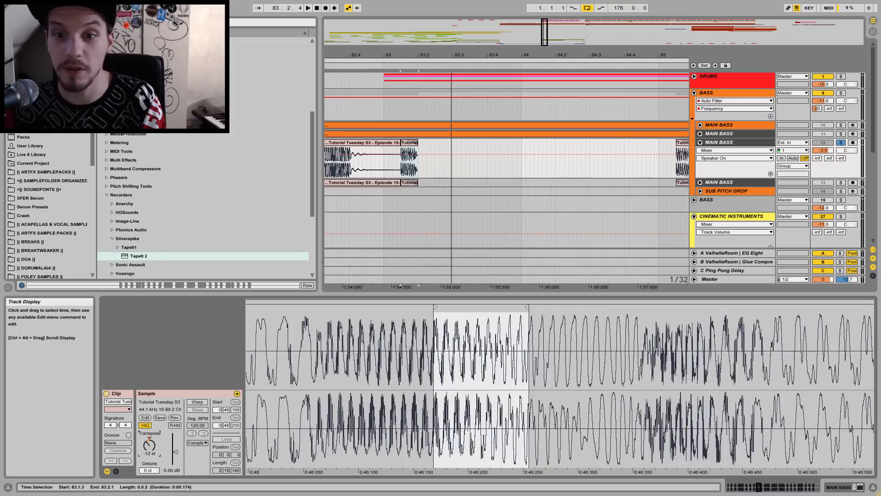
- Extend the resampled clip on MAIN BASS track 12 over the short slices to bar 99
{"action": "left_click_drag", "start_coordinate": [408, 54], "coordinate": [409, 13]}
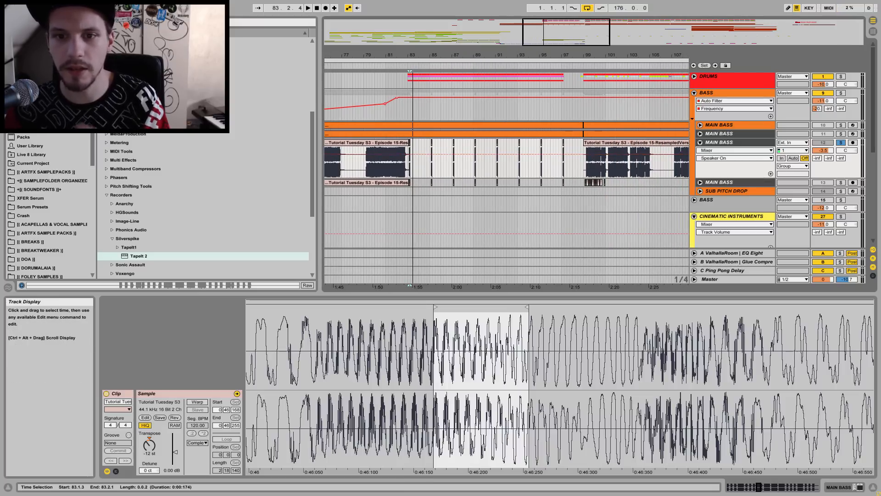
{"action": "left_click", "coordinate": [367, 142]}
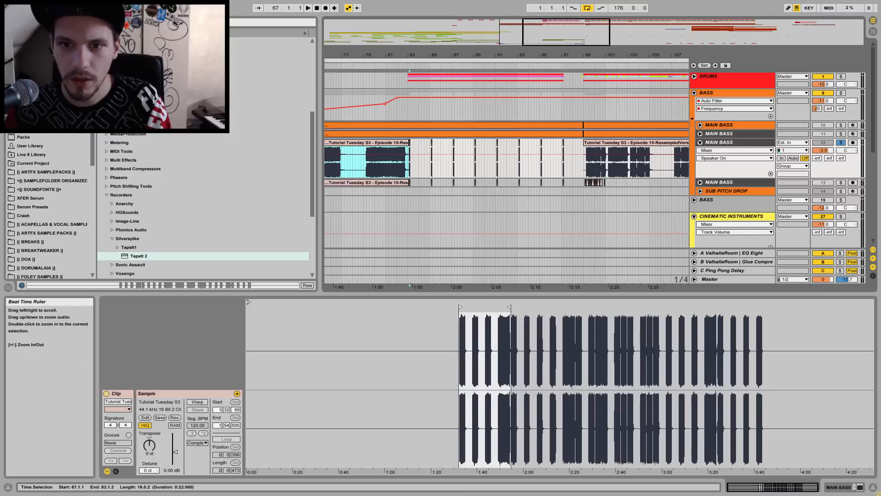
{"action": "left_click_drag", "start_coordinate": [408, 160], "coordinate": [583, 161]}
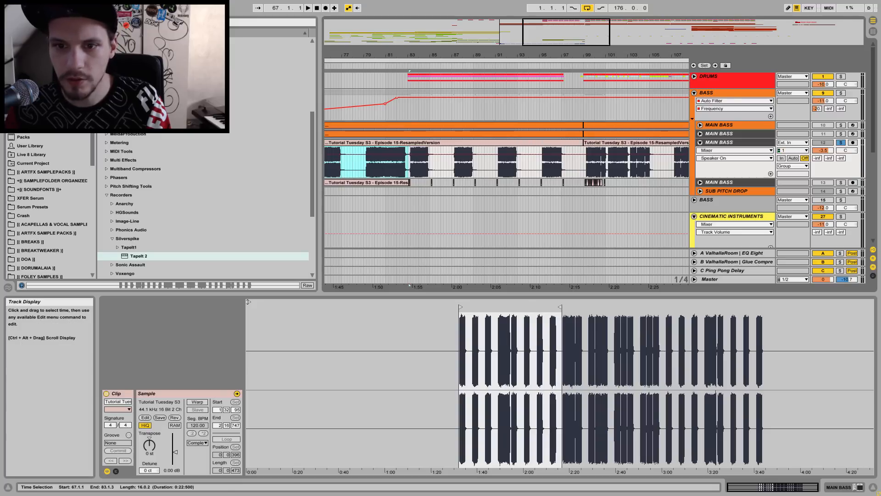
- Unfold MAIN BASS track 13 and move its short slice at 83.1.3 onto track 12
{"action": "left_click_drag", "start_coordinate": [411, 55], "coordinate": [411, 110]}
{"action": "left_click_drag", "start_coordinate": [508, 110], "coordinate": [508, 115]}
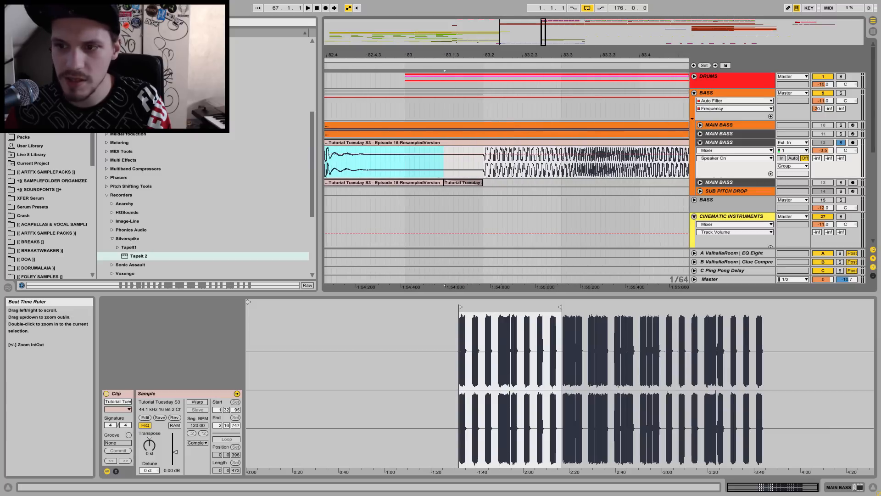
{"action": "left_click", "coordinate": [699, 183]}
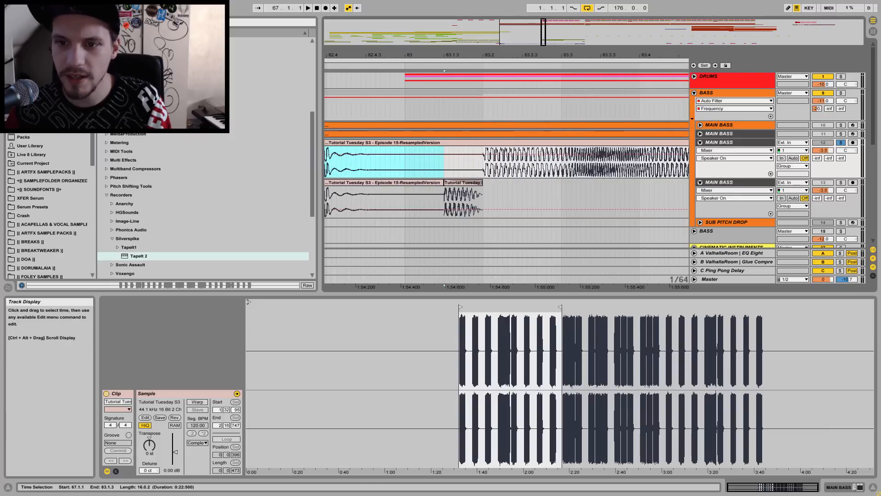
{"action": "key", "text": "ctrl+v"}
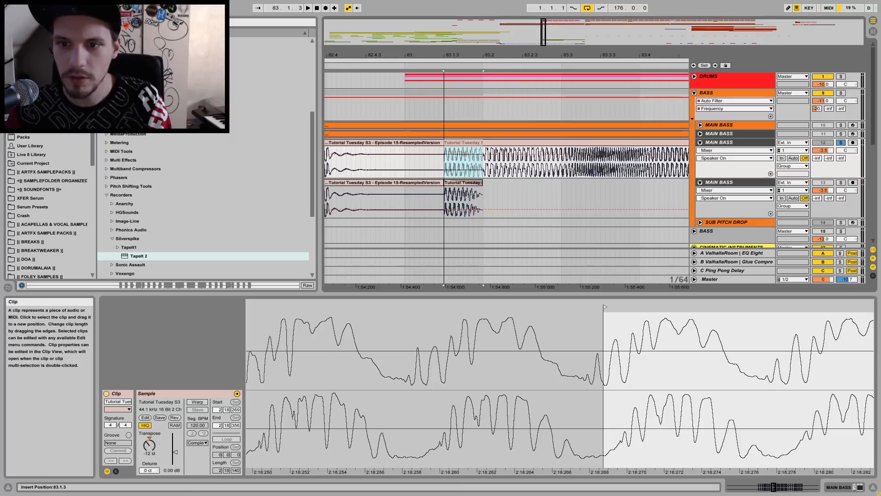
{"action": "key", "text": "Delete"}
- Listen to the soloed MAIN BASS track 12 from bar 83 with the slice inserted
{"action": "left_click", "coordinate": [403, 160]}
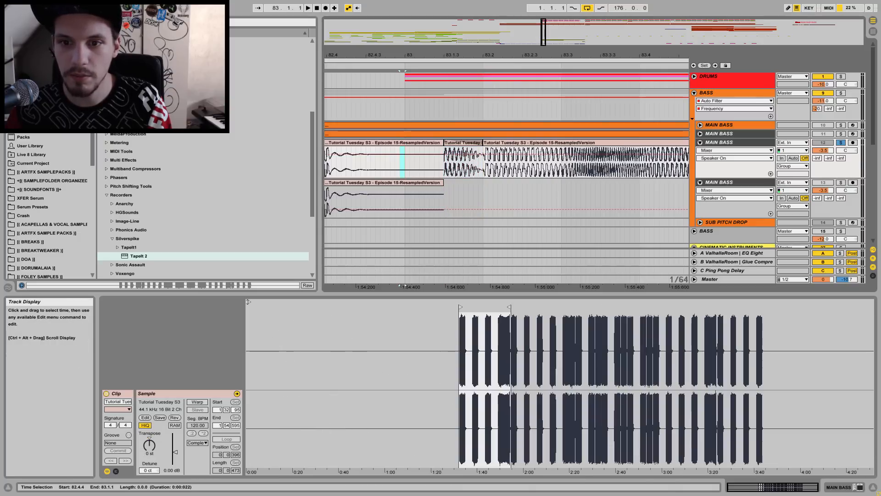
{"action": "key", "text": "space"}
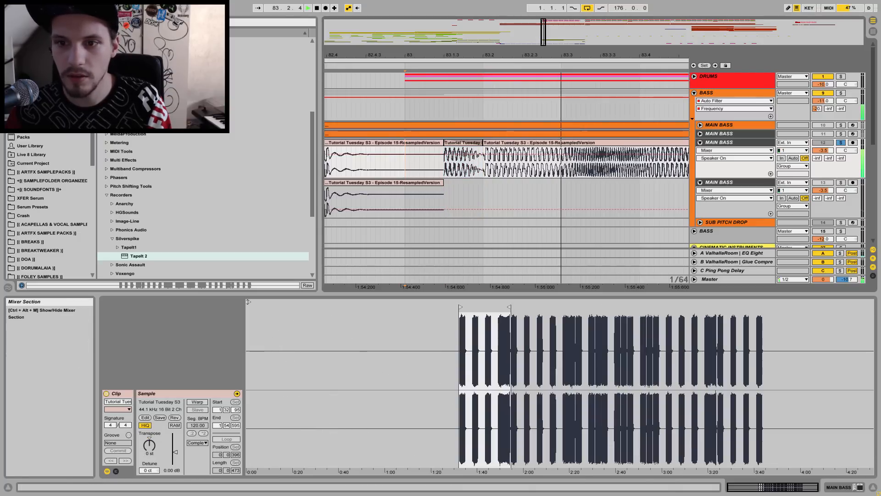
{"action": "left_click_drag", "start_coordinate": [530, 54], "coordinate": [447, 26]}
{"action": "key", "text": "space"}
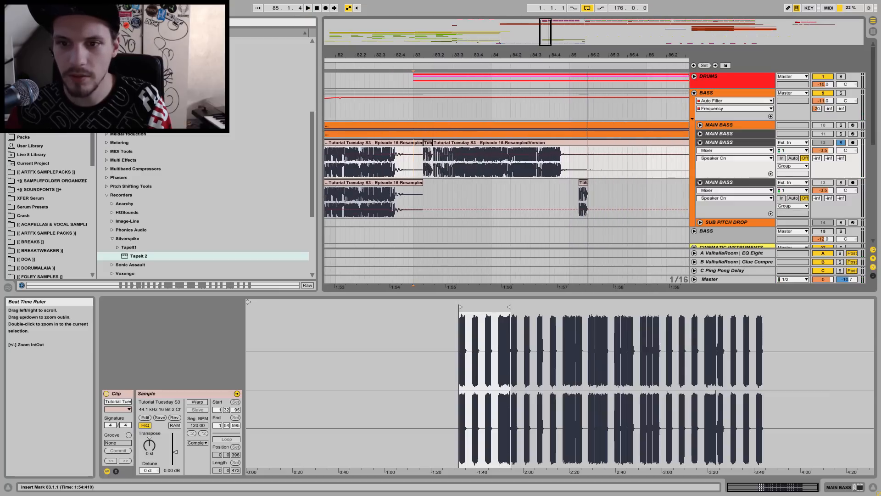
- Copy the short slice at 85.1.3 from MAIN BASS track 13 onto track 12 and listen from bar 83
{"action": "left_click", "coordinate": [522, 156]}
{"action": "left_click_drag", "start_coordinate": [523, 156], "coordinate": [582, 156]}
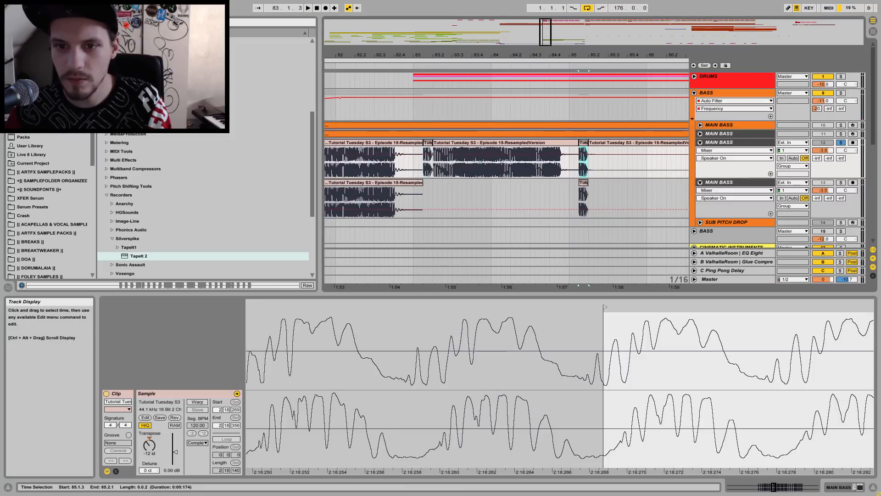
{"action": "left_click", "coordinate": [418, 158]}
{"action": "key", "text": "space"}
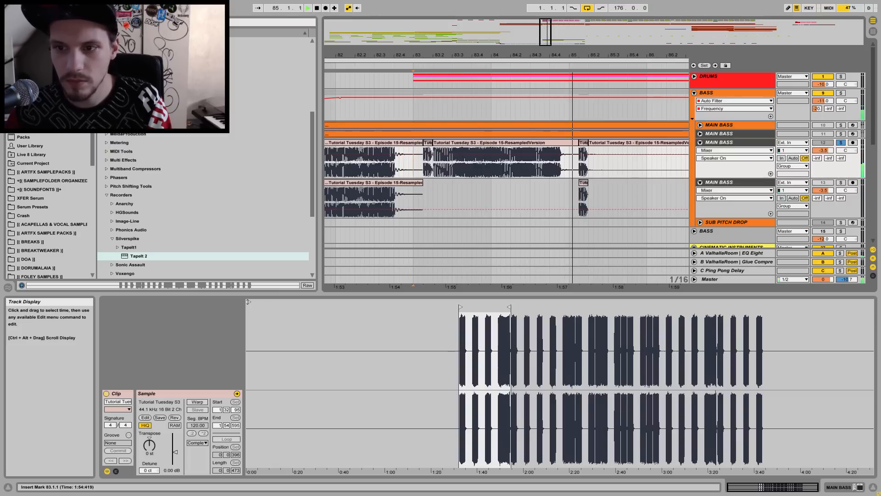
- Unsolo MAIN BASS track 12 and listen to the passage from bar 83 with the other tracks
{"action": "key", "text": "space"}
{"action": "left_click", "coordinate": [841, 142]}
{"action": "key", "text": "space"}
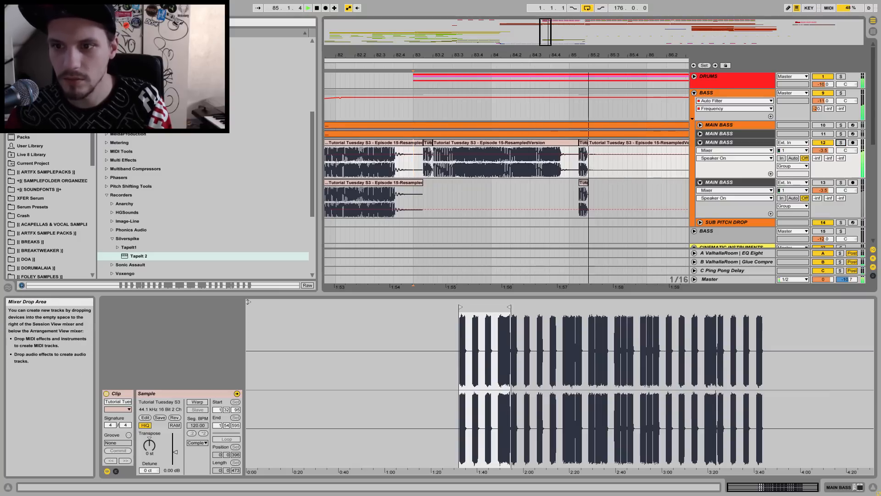
- Return the 83.1.3 slice to MAIN BASS track 13 and replace track 12's 85.1.3 slice by extending the long resampled clip back to bar 83
{"action": "left_click_drag", "start_coordinate": [428, 143], "coordinate": [428, 182]}
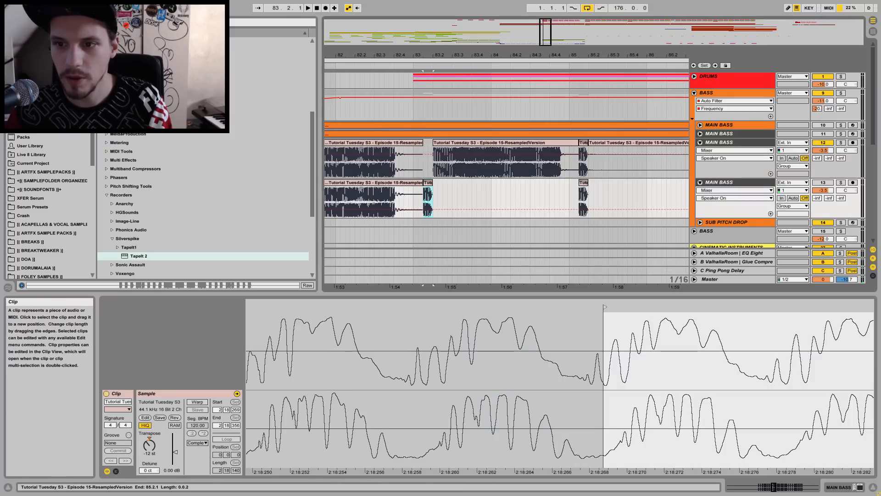
{"action": "left_click", "coordinate": [583, 156]}
{"action": "key", "text": "Delete"}
{"action": "left_click_drag", "start_coordinate": [589, 143], "coordinate": [414, 143]}
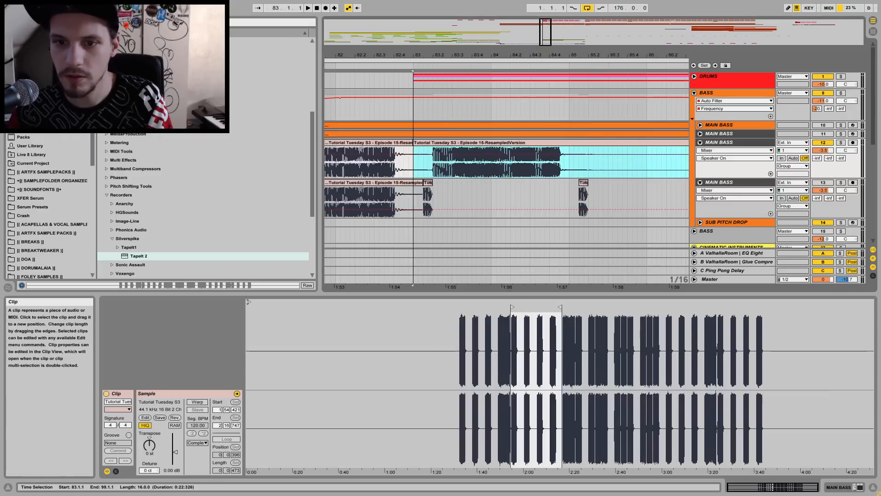
- Listen to the restored passage from bar 83 and review the bass clips up to bar 99 and across the whole arrangement
{"action": "left_click", "coordinate": [411, 163]}
{"action": "key", "text": "space"}
{"action": "left_click_drag", "start_coordinate": [435, 55], "coordinate": [435, 23]}
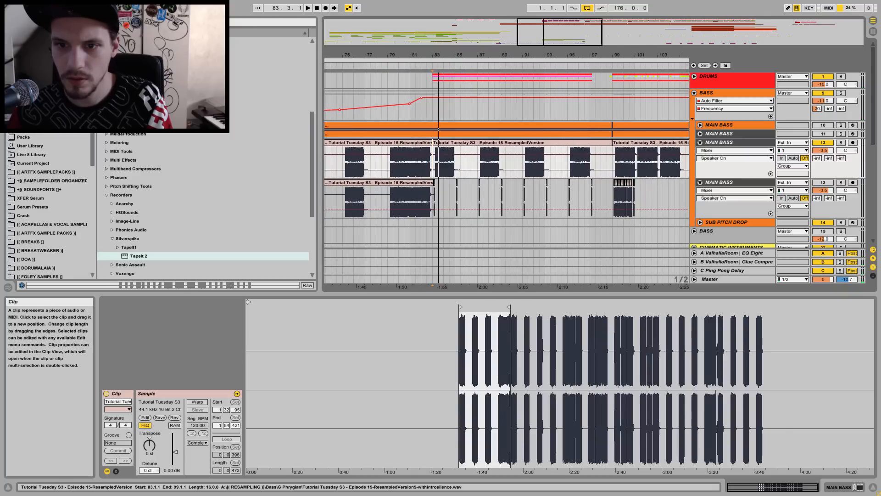
{"action": "left_click", "coordinate": [444, 143]}
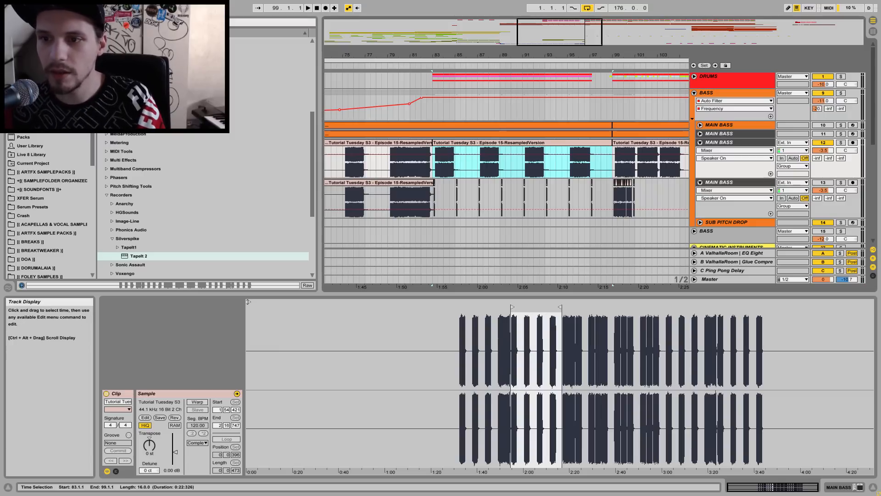
{"action": "left_click", "coordinate": [613, 162]}
{"action": "left_click_drag", "start_coordinate": [648, 55], "coordinate": [506, 20]}
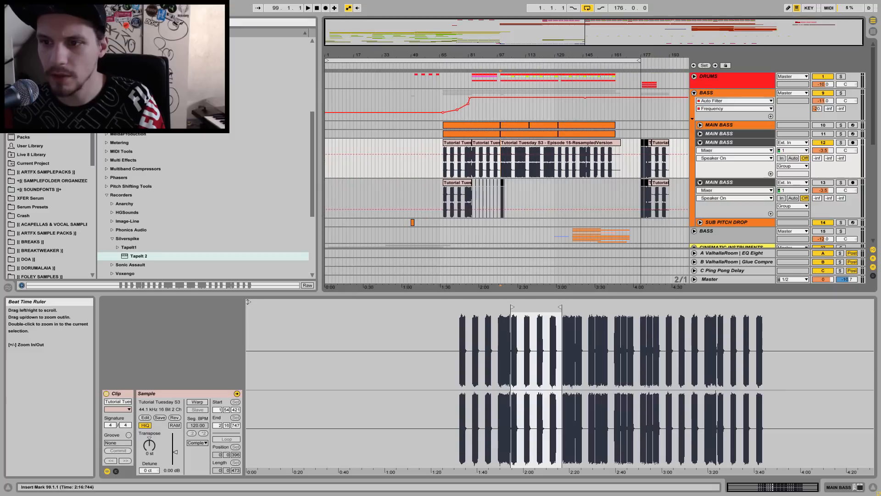
- Deactivate MAIN BASS track 12 and activate MAIN BASS track 13
{"action": "left_click", "coordinate": [822, 142]}
{"action": "left_click", "coordinate": [822, 182]}
{"action": "left_click", "coordinate": [444, 200]}
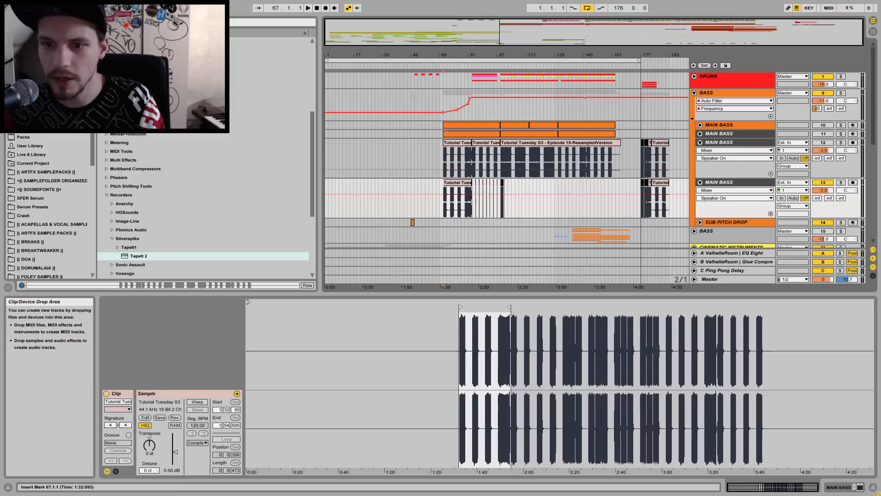
{"action": "key", "text": "ctrl+a"}
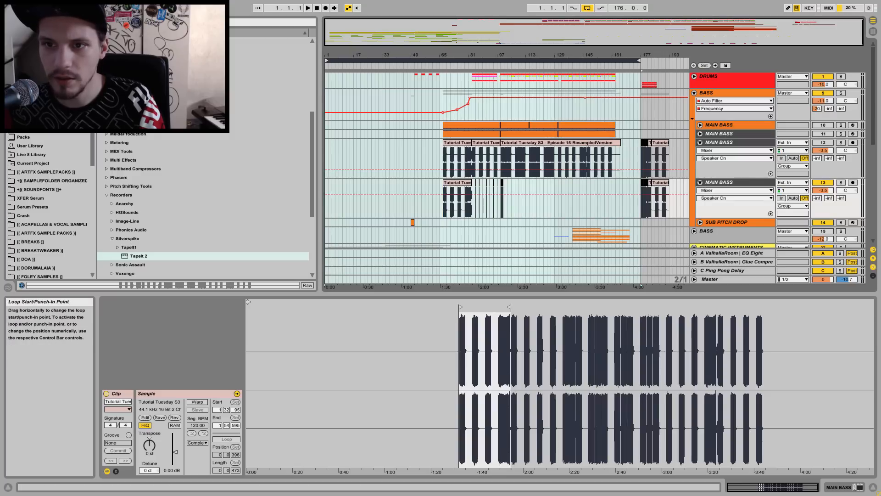
- Play the first slice at 99.1.3 on MAIN BASS track 13 and solo that track
{"action": "left_click_drag", "start_coordinate": [501, 55], "coordinate": [385, 184]}
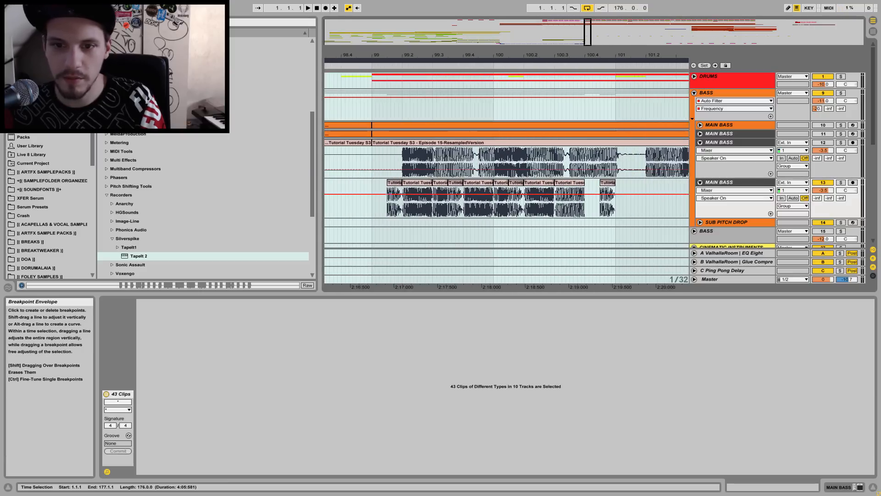
{"action": "key", "text": "ctrl+a"}
{"action": "left_click", "coordinate": [372, 198]}
{"action": "left_click", "coordinate": [394, 183]}
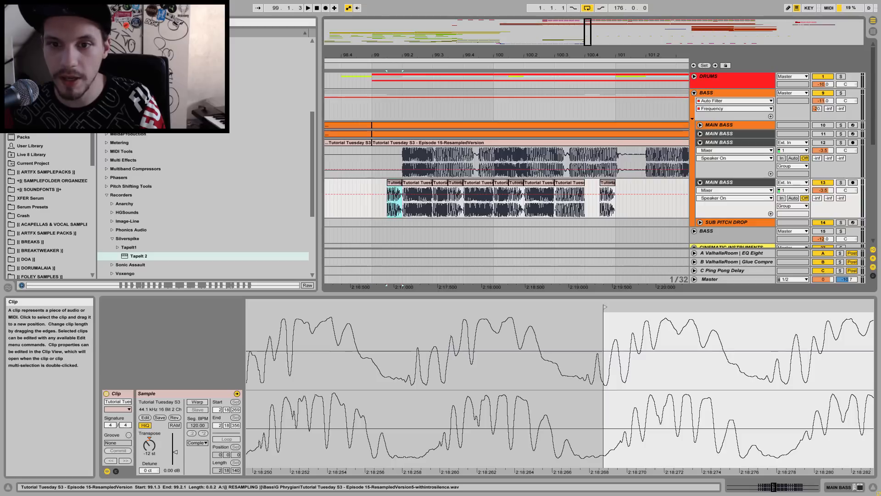
{"action": "key", "text": "space"}
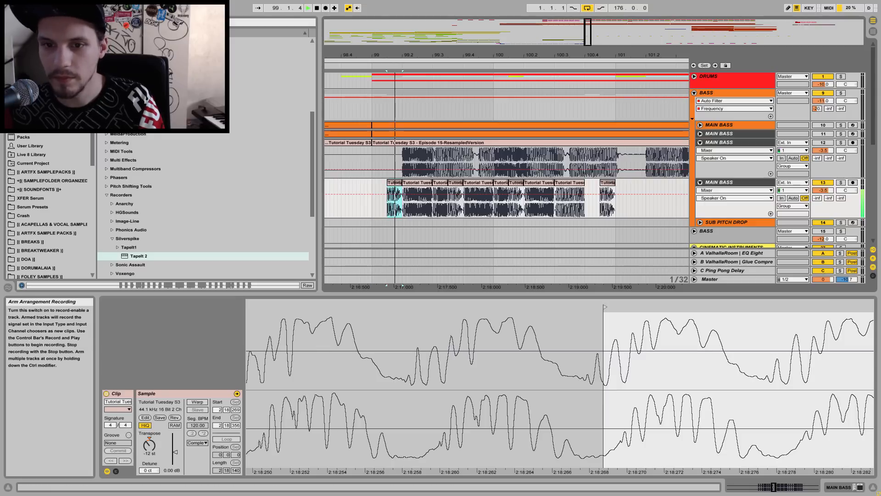
{"action": "left_click", "coordinate": [840, 182]}
{"action": "key", "text": "space"}
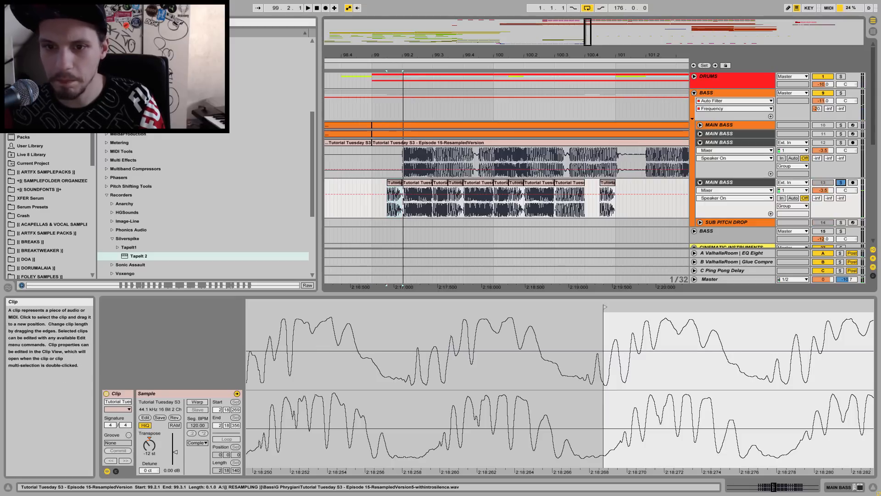
- Examine the sample region used by the slice at 99.2.1 on MAIN BASS track 13 and play it
{"action": "left_click", "coordinate": [417, 198]}
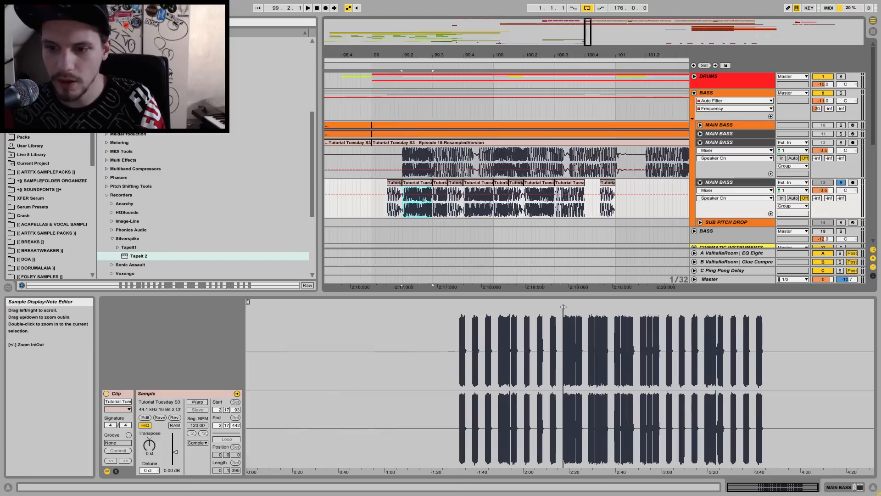
{"action": "mouse_move", "coordinate": [564, 349]}
{"action": "left_mouse_down"}
{"action": "mouse_move", "coordinate": [563, 390]}
{"action": "mouse_move", "coordinate": [596, 426]}
{"action": "mouse_move", "coordinate": [734, 426]}
{"action": "mouse_move", "coordinate": [735, 394]}
{"action": "mouse_move", "coordinate": [735, 440]}
{"action": "mouse_move", "coordinate": [750, 444]}
{"action": "mouse_move", "coordinate": [753, 370]}
{"action": "mouse_move", "coordinate": [752, 426]}
{"action": "left_mouse_up"}
{"action": "key", "text": "space"}
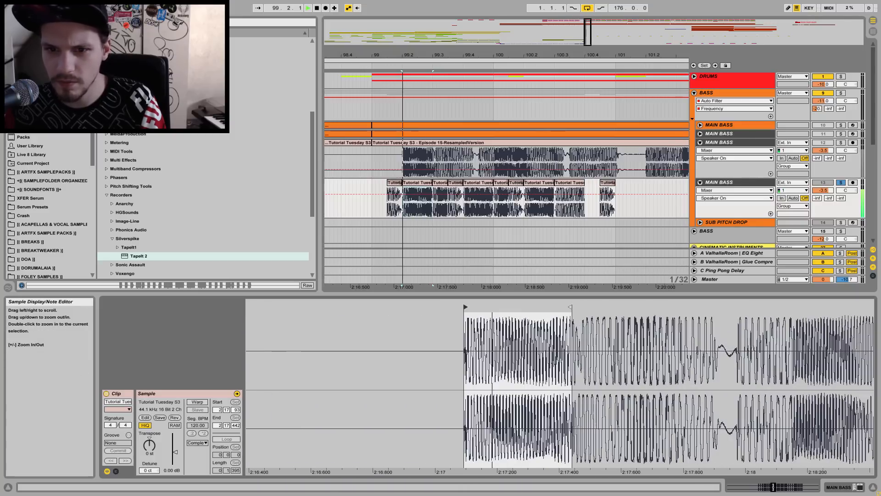
{"action": "key", "text": "space"}
- Select the slice at 99.3.1 on MAIN BASS track 13 and listen to it
{"action": "left_click", "coordinate": [439, 204]}
{"action": "key", "text": "space"}
{"action": "key", "text": "space"}
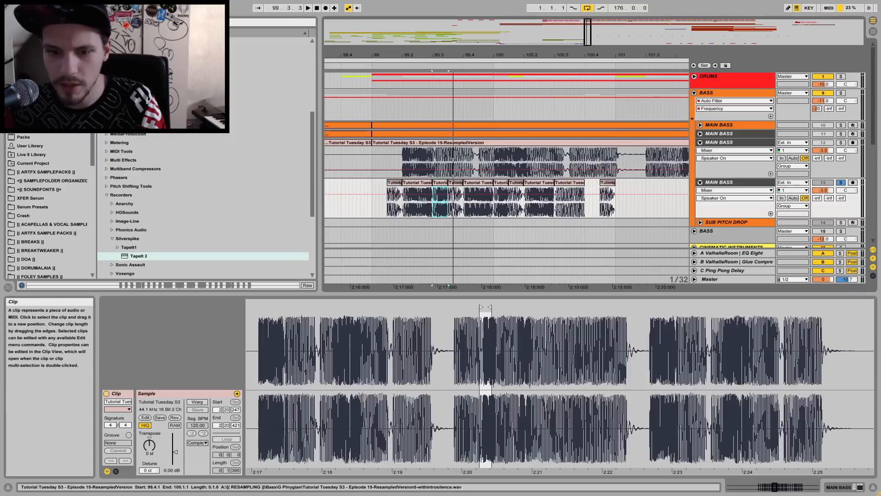
- Select the slice at 99.3.3 on MAIN BASS track 13 and listen to it
{"action": "left_click", "coordinate": [416, 202]}
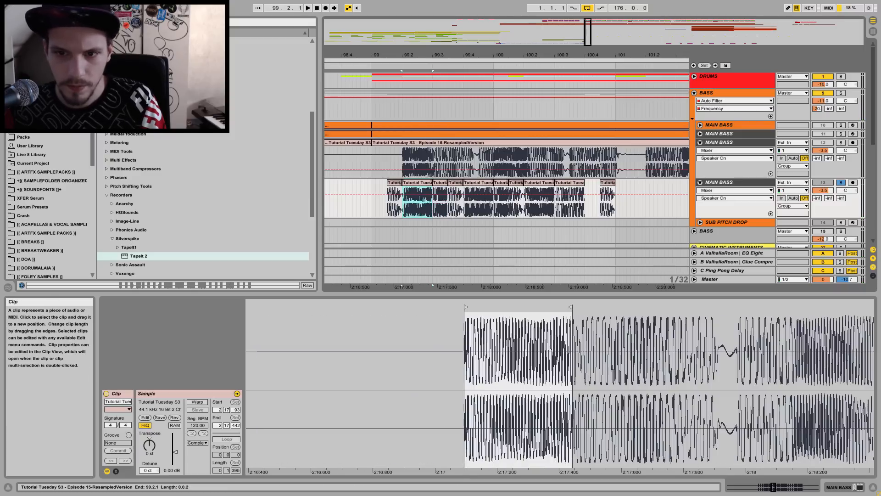
{"action": "left_click", "coordinate": [455, 182]}
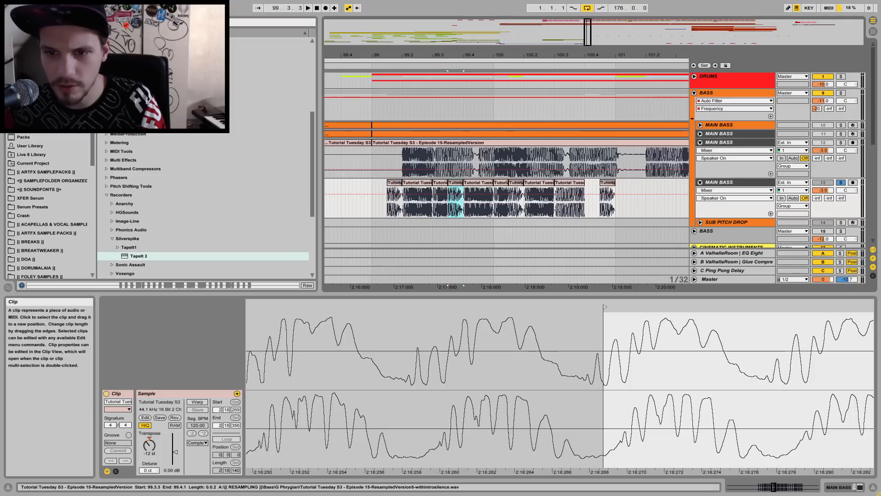
{"action": "key", "text": "space"}
{"action": "key", "text": "space"}
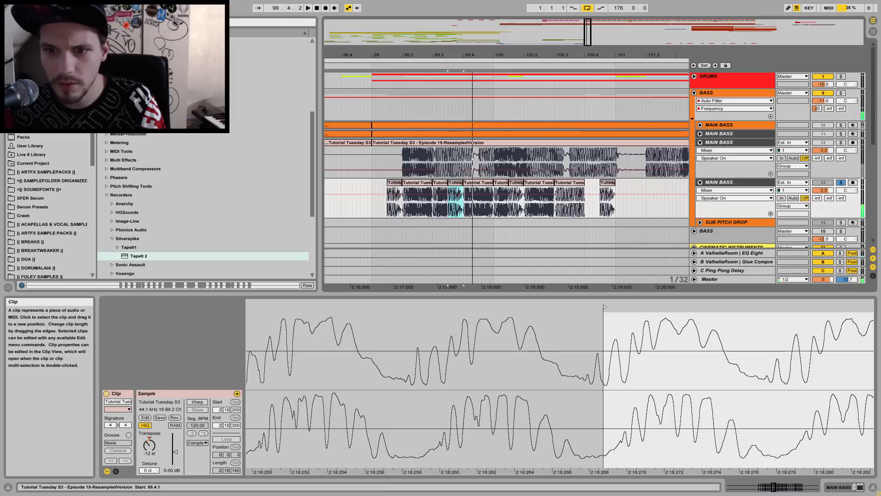
- Listen to the slice at 99.4.1 on MAIN BASS track 13 and play the sliced sequence from 99.1.1
{"action": "left_click", "coordinate": [477, 183]}
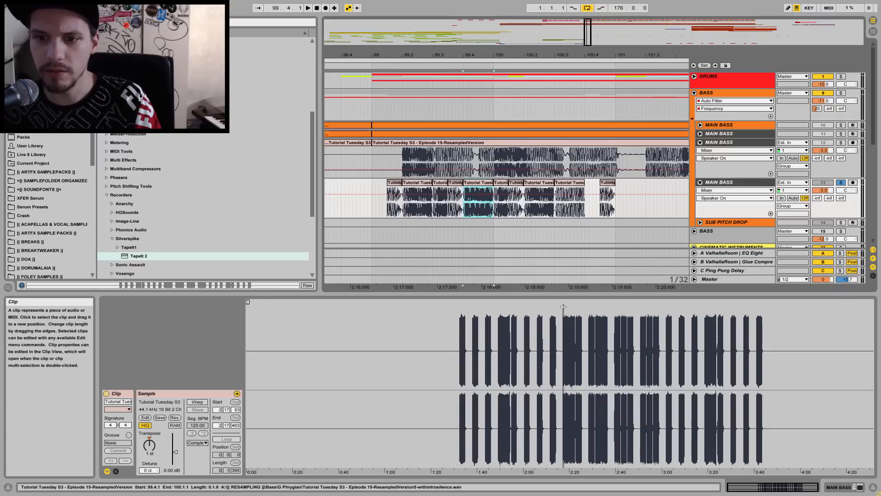
{"action": "key", "text": "space"}
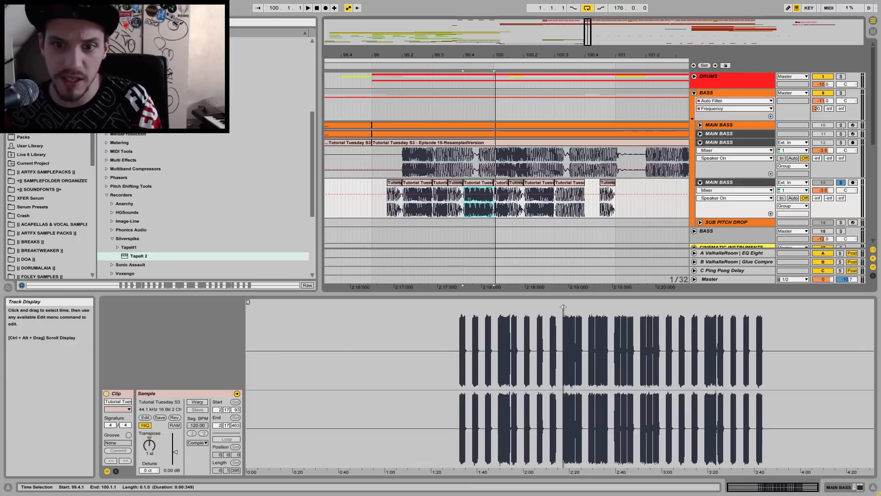
{"action": "left_click", "coordinate": [372, 202]}
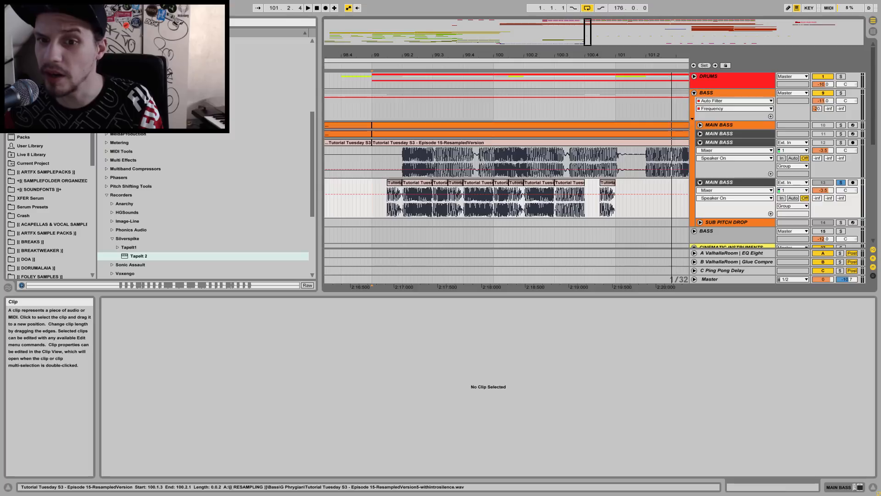
{"action": "key", "text": "space"}
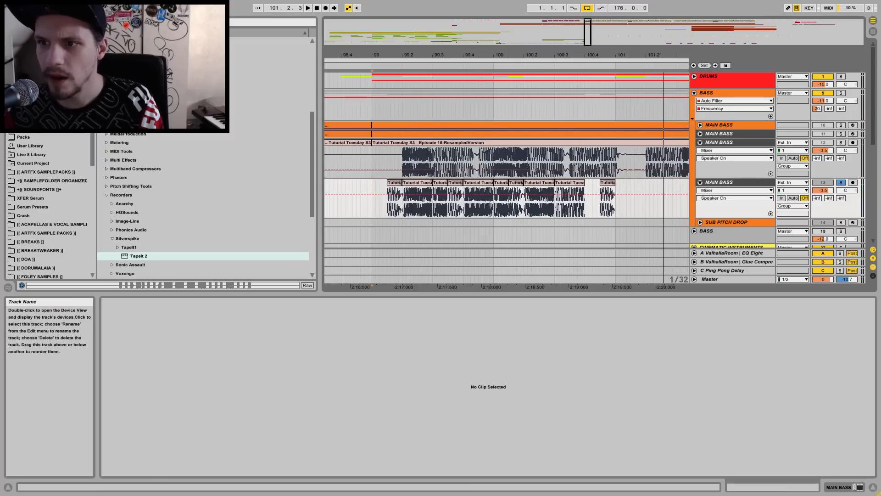
- Unfold the DRUMS group and its MAIN DRUMS track to compare the kick and snare pattern with the bass slices around 100.4.1
{"action": "left_click", "coordinate": [694, 77]}
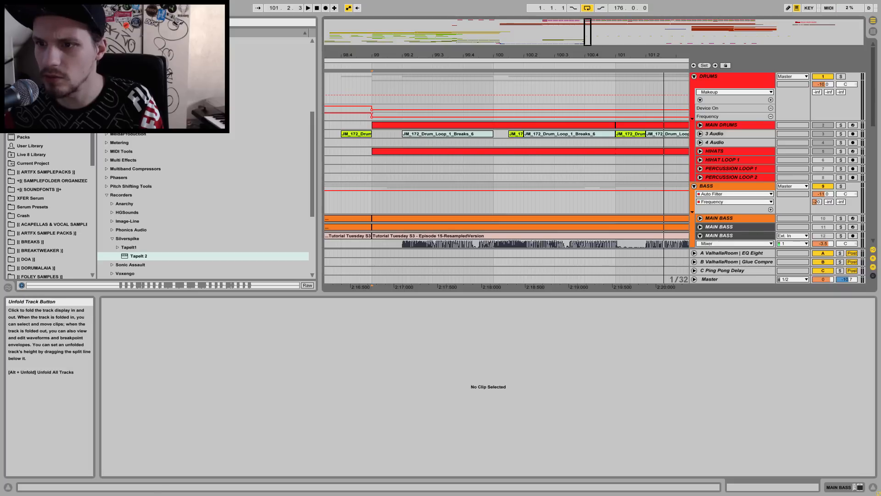
{"action": "left_click", "coordinate": [699, 124]}
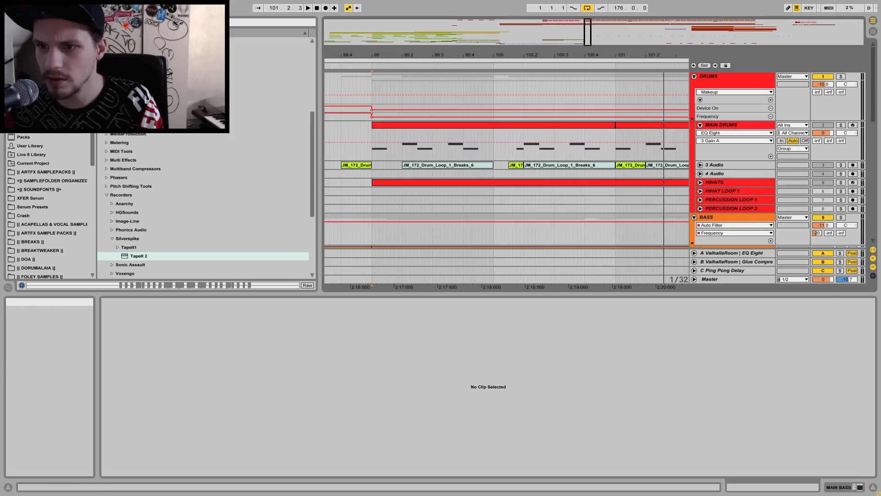
{"action": "scroll", "coordinate": [595, 159], "scroll_direction": "down", "scroll_amount": 5}
{"action": "scroll", "coordinate": [504, 160], "scroll_direction": "up", "scroll_amount": 5}
{"action": "scroll", "coordinate": [505, 160], "scroll_direction": "down", "scroll_amount": 3}
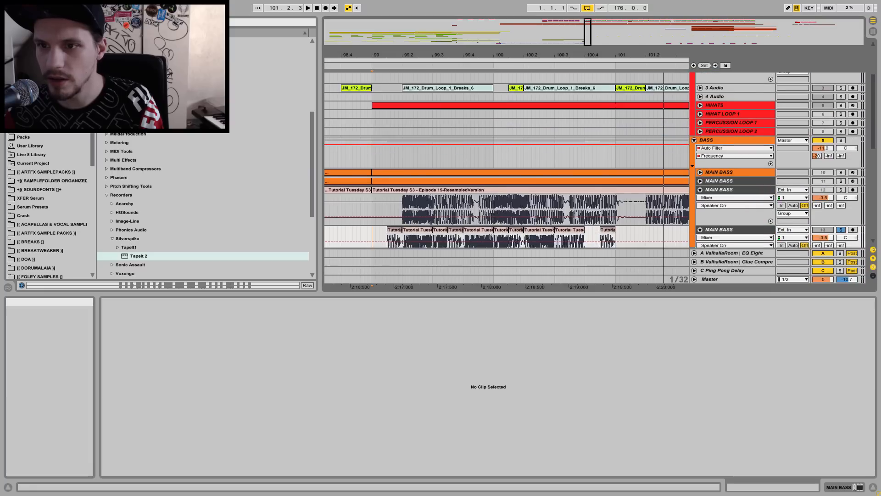
{"action": "scroll", "coordinate": [505, 160], "scroll_direction": "up", "scroll_amount": 1}
{"action": "left_click", "coordinate": [585, 84]}
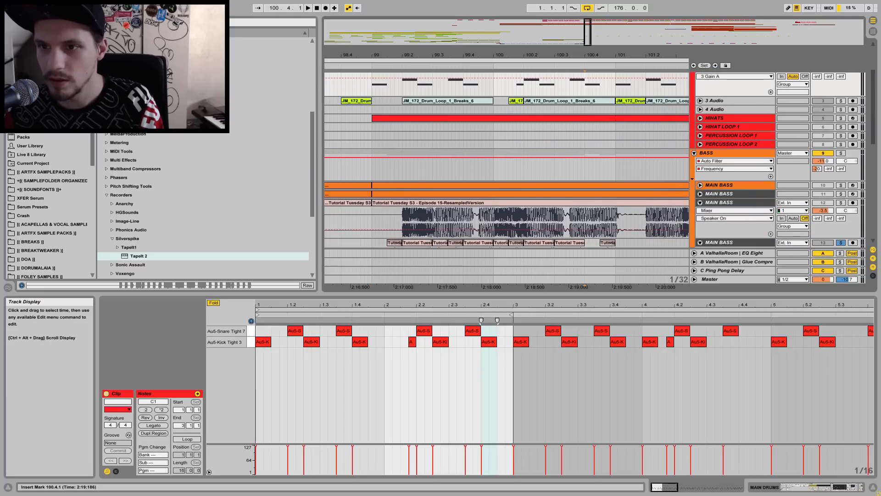
{"action": "key", "text": "space"}
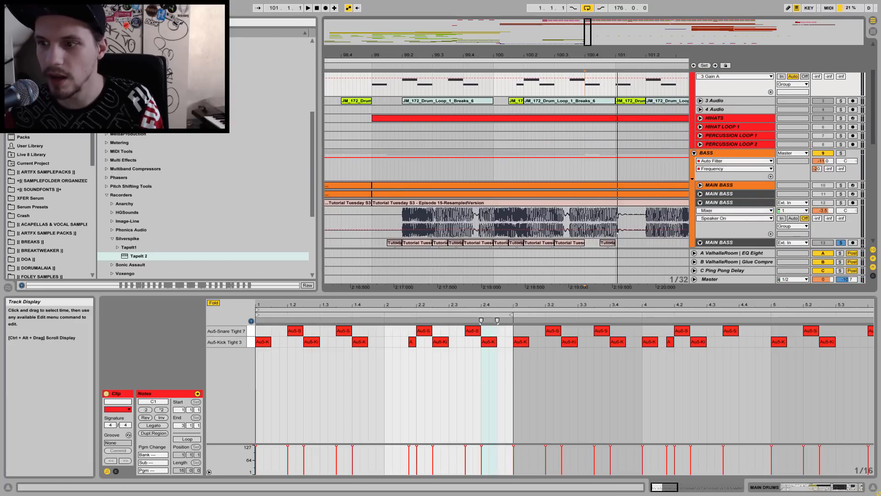
- Unsolo MAIN BASS track 13 and fold the DRUMS and CINEMATIC INSTRUMENTS groups, keeping the BASS group unfolded
{"action": "left_click", "coordinate": [840, 242]}
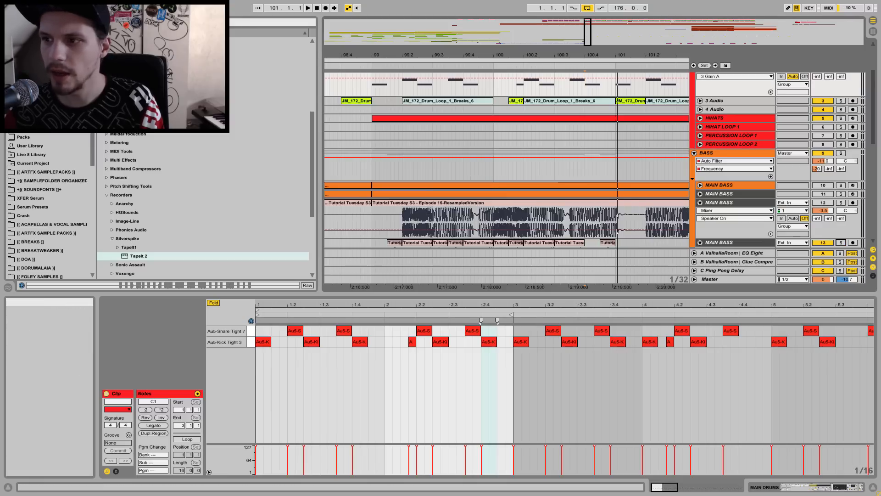
{"action": "left_click", "coordinate": [694, 153]}
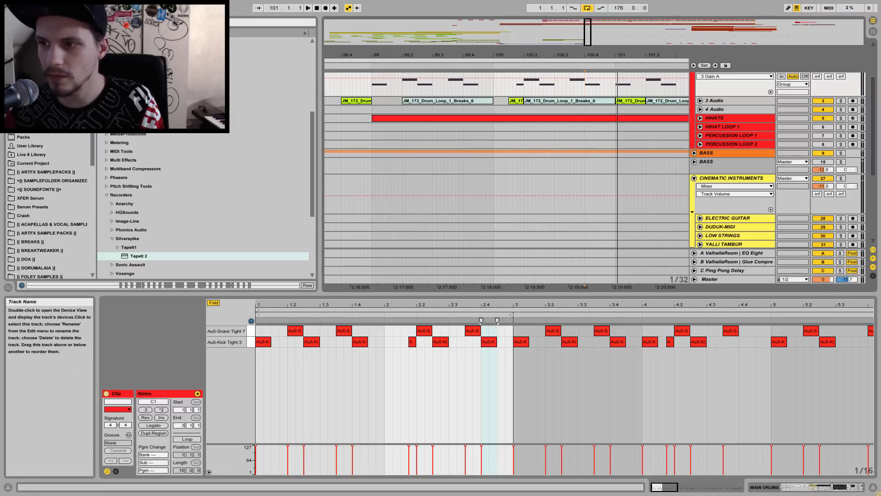
{"action": "scroll", "coordinate": [734, 138], "scroll_direction": "up", "scroll_amount": 1}
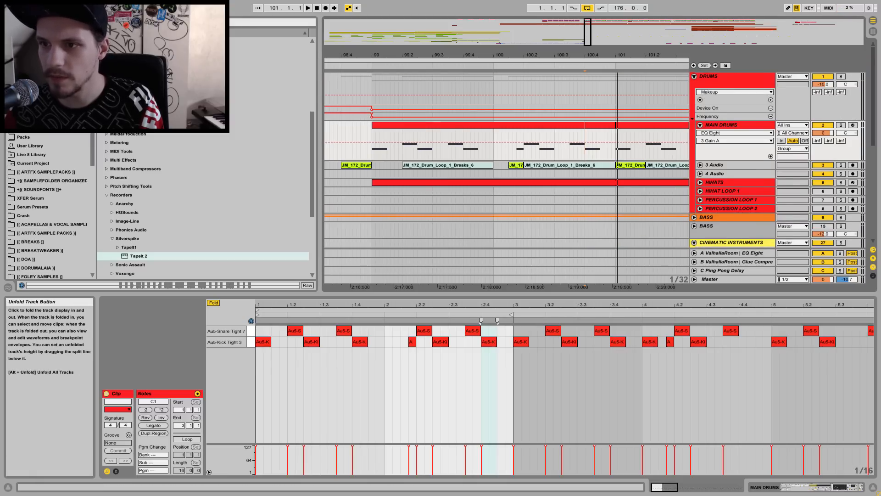
{"action": "left_click", "coordinate": [694, 76]}
{"action": "left_click", "coordinate": [694, 118]}
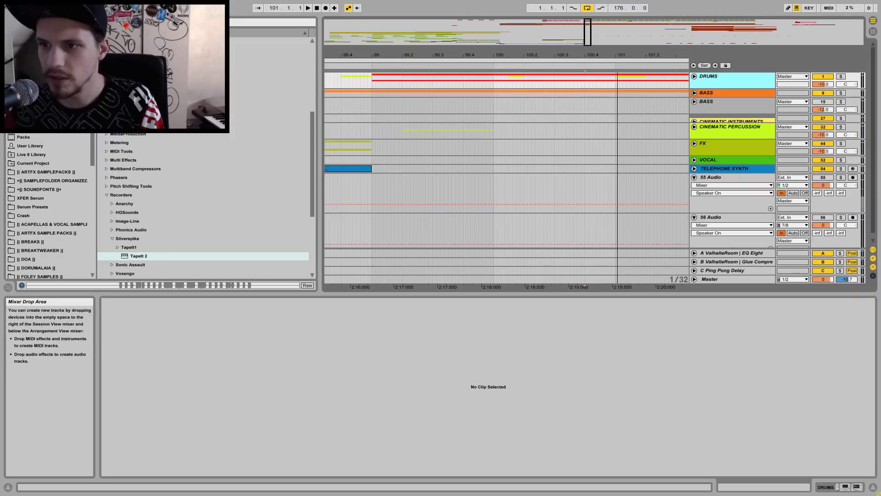
{"action": "left_click", "coordinate": [694, 93]}
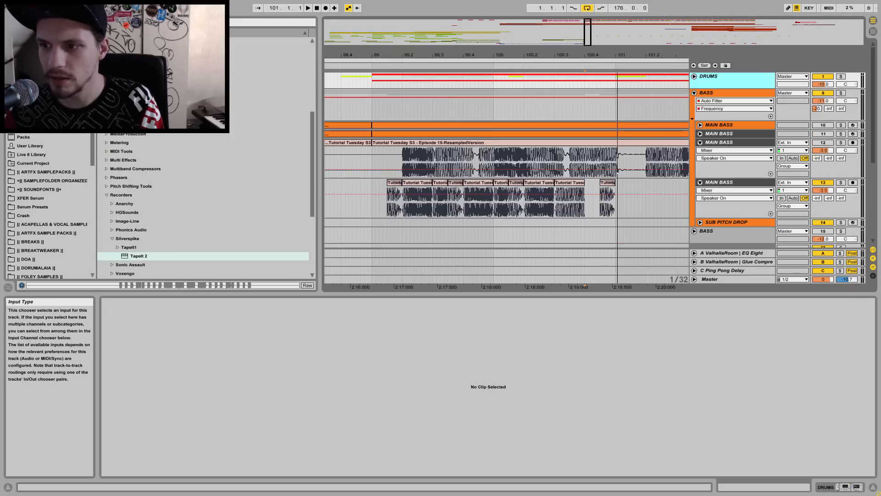
- Play the arrangement from 97.1.1 to hear the main bass layers together with the drums
{"action": "left_click", "coordinate": [823, 182]}
{"action": "left_click_drag", "start_coordinate": [448, 55], "coordinate": [450, 34]}
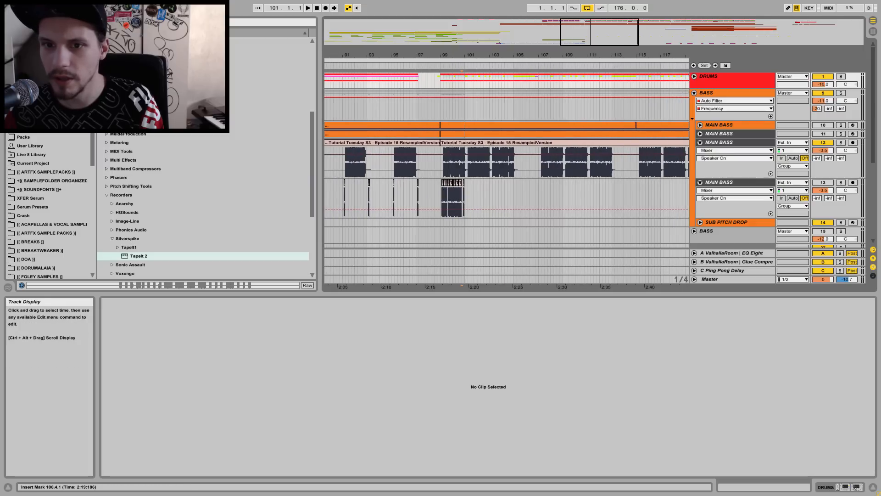
{"action": "left_click", "coordinate": [416, 161]}
{"action": "key", "text": "space"}
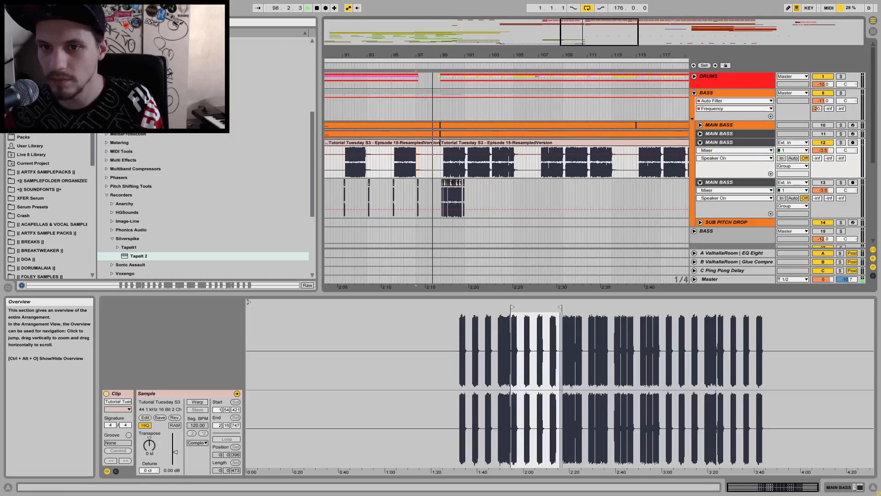
{"action": "key", "text": "space"}
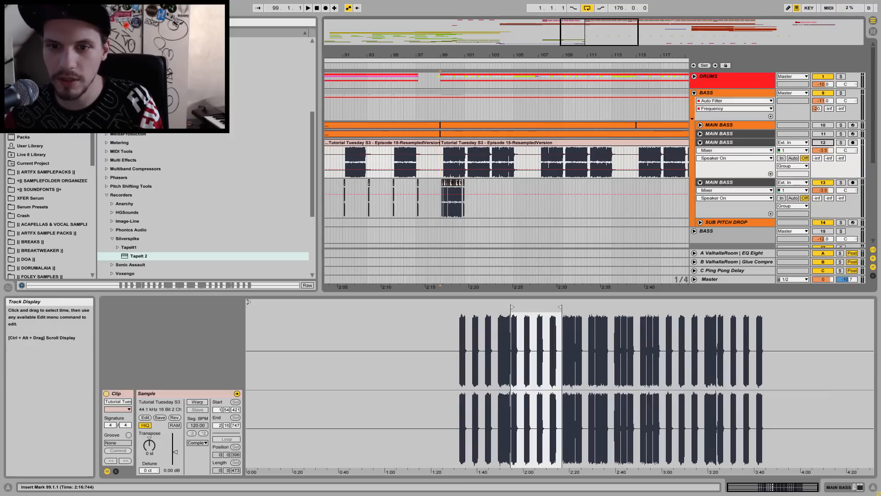
{"action": "left_click", "coordinate": [415, 234]}
{"action": "key", "text": "space"}
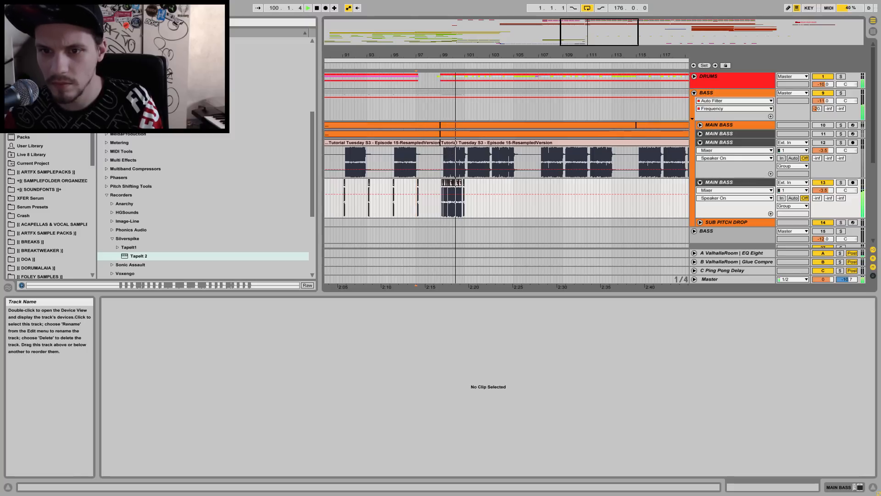
{"action": "key", "text": "space"}
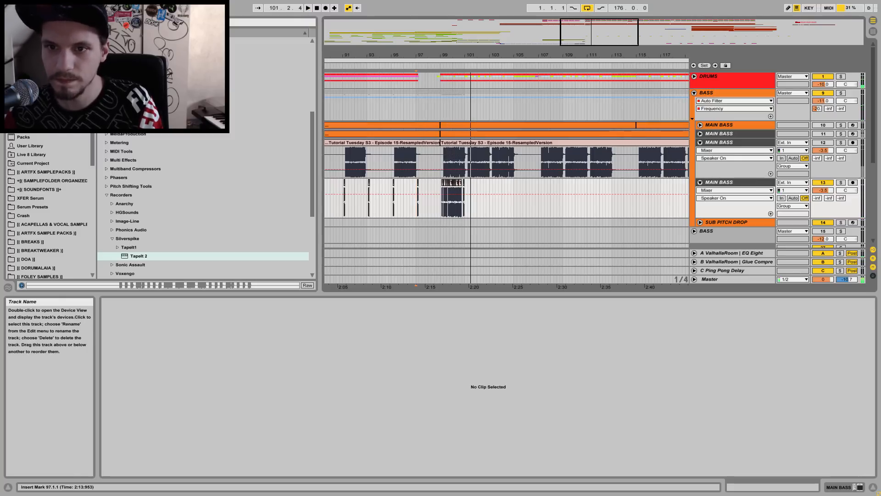
- Play the layered bass section from 99.1.1 with the slices on MAIN BASS track 13 in close view
{"action": "key", "text": "plus"}
{"action": "key", "text": "plus"}
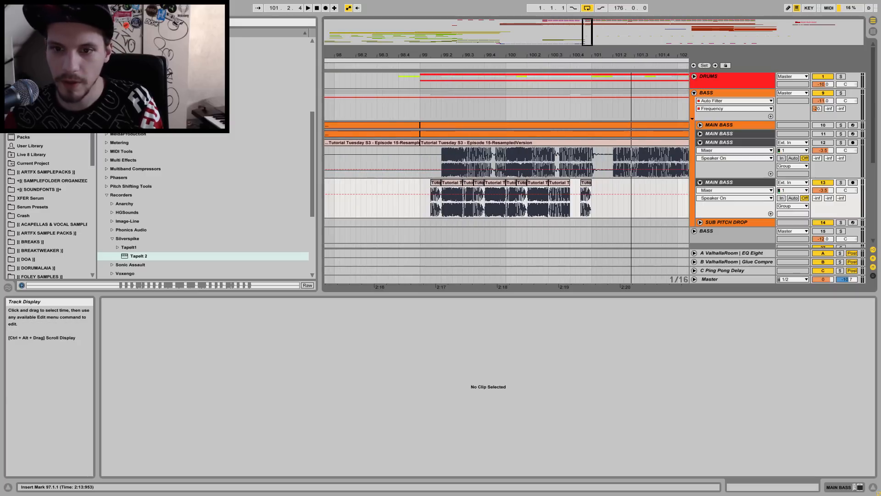
{"action": "key", "text": "space"}
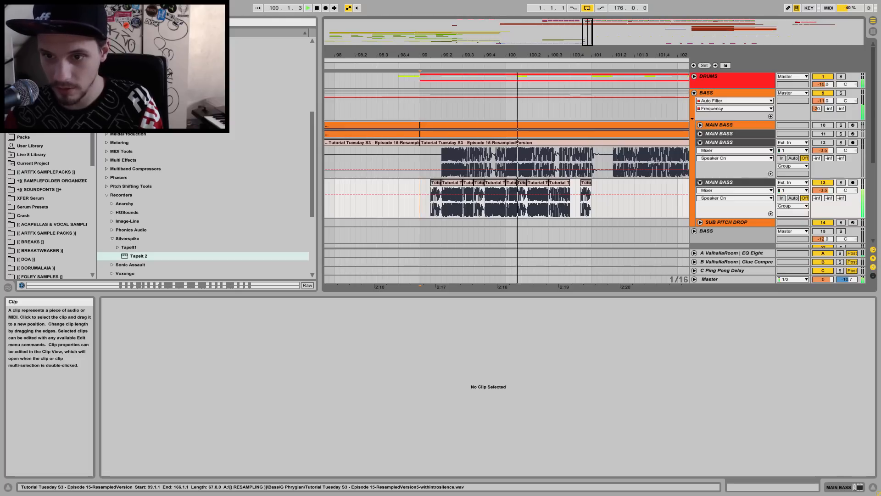
{"action": "key", "text": "space"}
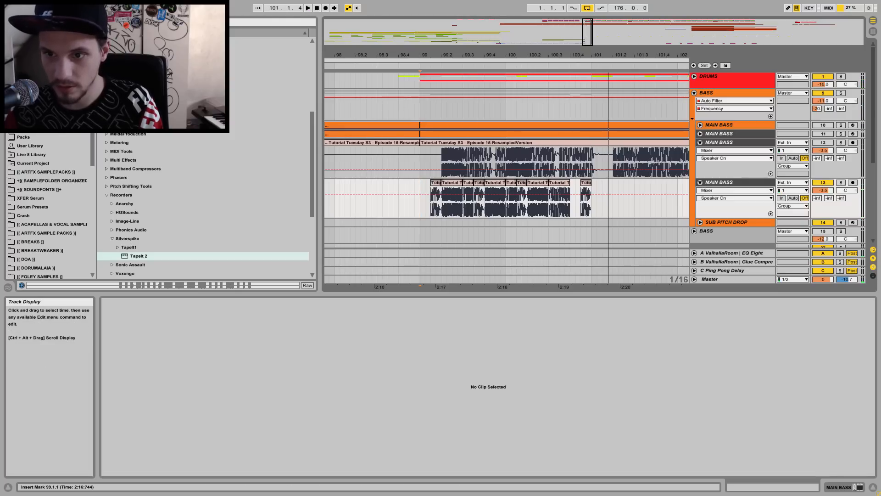
- Move the sample start of the slice at 100.3.1 on MAIN BASS track 13 to 2:22:891 and listen from 99.1.1
{"action": "left_click_drag", "start_coordinate": [548, 202], "coordinate": [570, 202]}
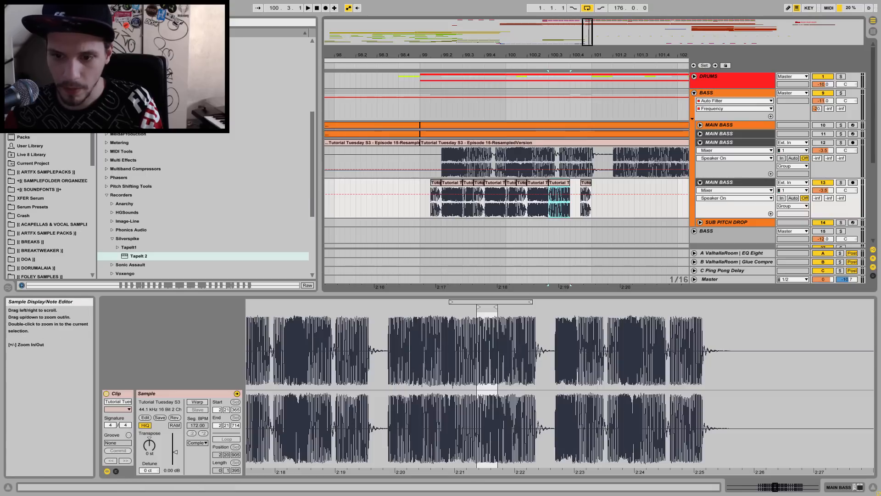
{"action": "left_click", "coordinate": [478, 306]}
{"action": "left_click_drag", "start_coordinate": [478, 306], "coordinate": [569, 307]}
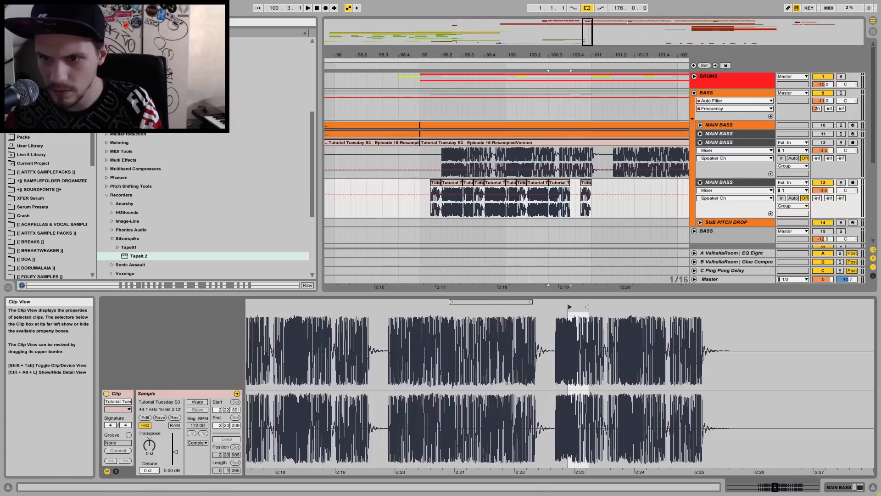
{"action": "key", "text": "space"}
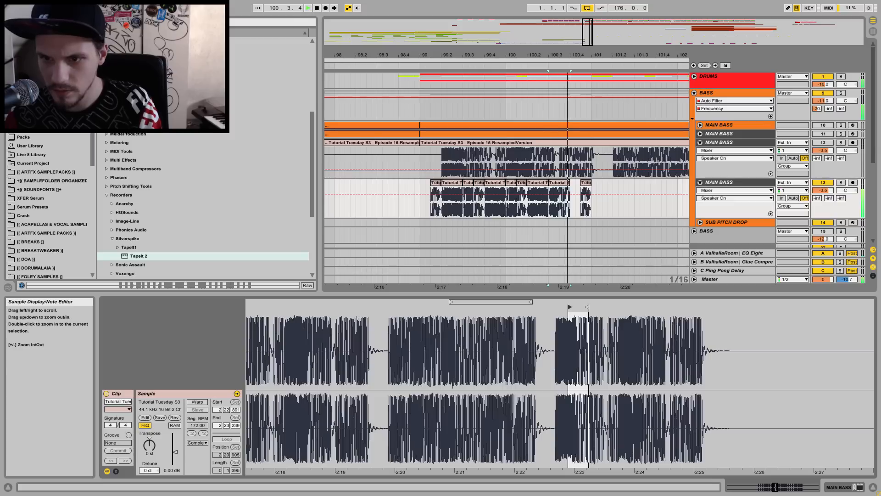
{"action": "left_click", "coordinate": [421, 202]}
{"action": "key", "text": "space"}
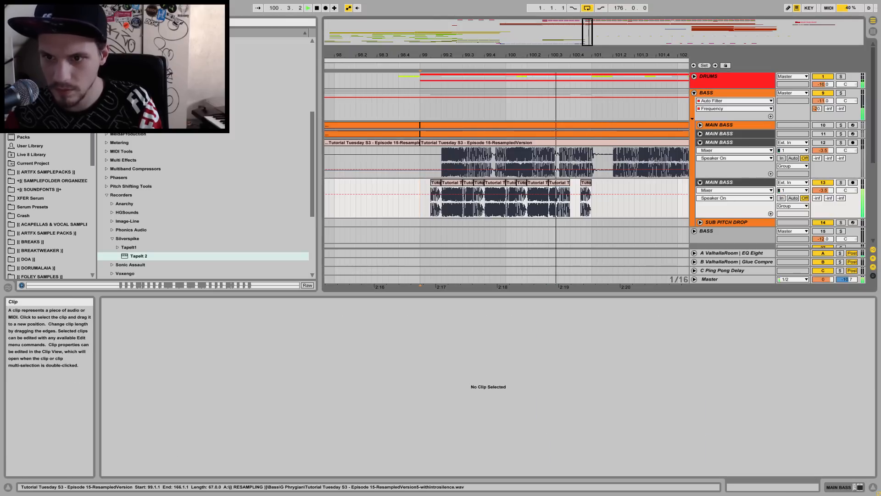
{"action": "key", "text": "space"}
- Select the slice at 100.3.1 on MAIN BASS track 13 and show the track's Fades
{"action": "scroll", "coordinate": [560, 197], "scroll_direction": "up", "scroll_amount": 6}
{"action": "left_click", "coordinate": [561, 197]}
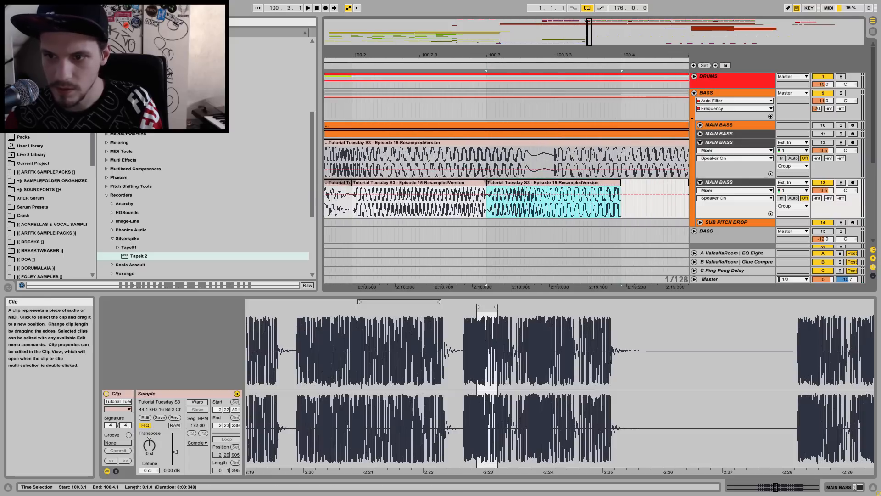
{"action": "left_click", "coordinate": [734, 190]}
{"action": "left_click", "coordinate": [706, 203]}
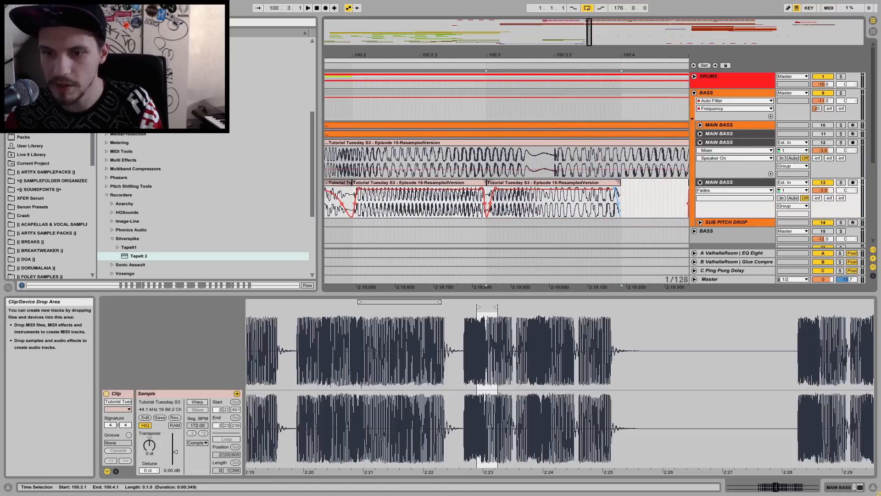
- Move the sample start of the slice at 100.3.1 back to the beginning of the bass hit at 2:22:576 and play it
{"action": "double_click", "coordinate": [486, 349]}
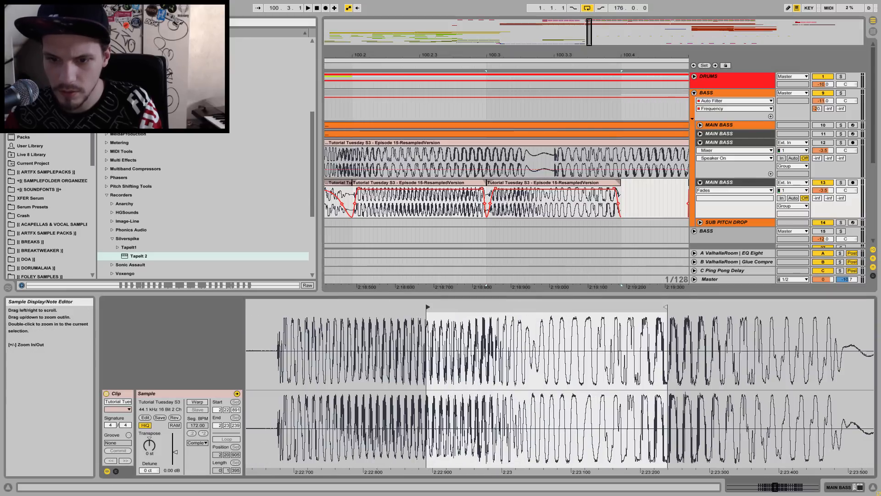
{"action": "left_click_drag", "start_coordinate": [427, 307], "coordinate": [415, 306]}
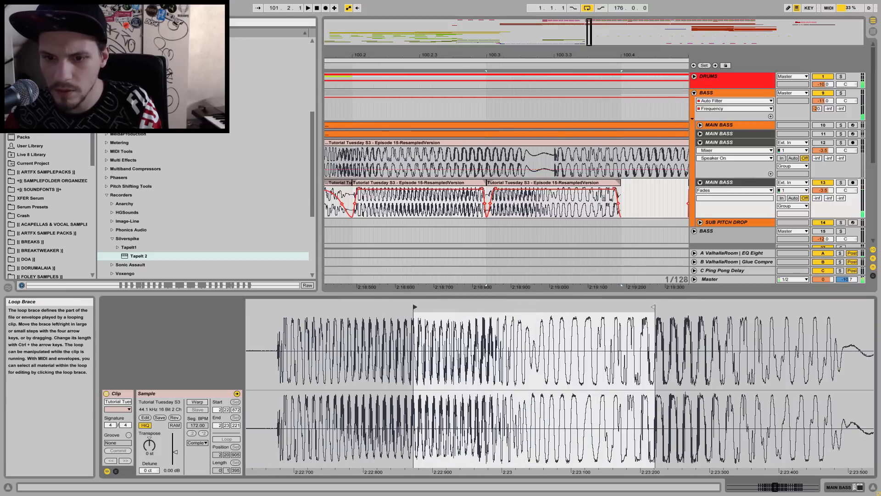
{"action": "left_click_drag", "start_coordinate": [415, 306], "coordinate": [278, 306]}
{"action": "key", "text": "space"}
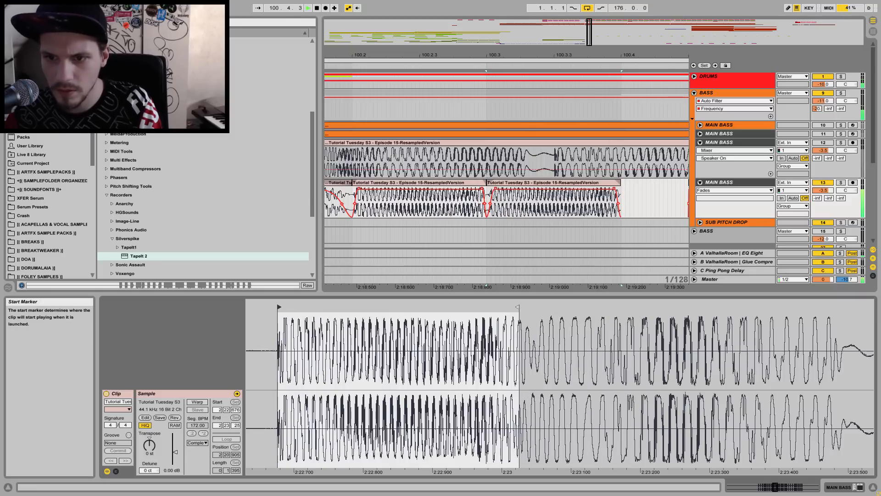
- Move the sample start of the slice at 100.3.1 on MAIN BASS track 13 to 2:22:828 and play it
{"action": "left_click", "coordinate": [418, 182]}
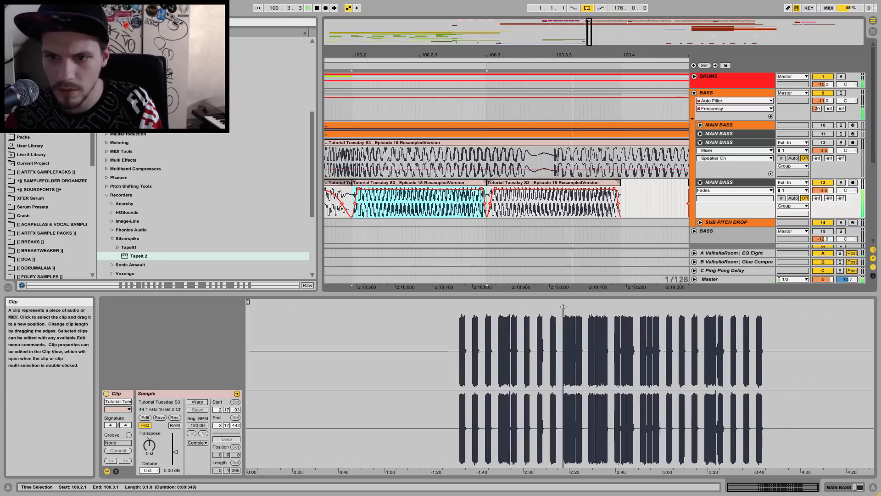
{"action": "key", "text": "space"}
{"action": "left_click", "coordinate": [551, 183]}
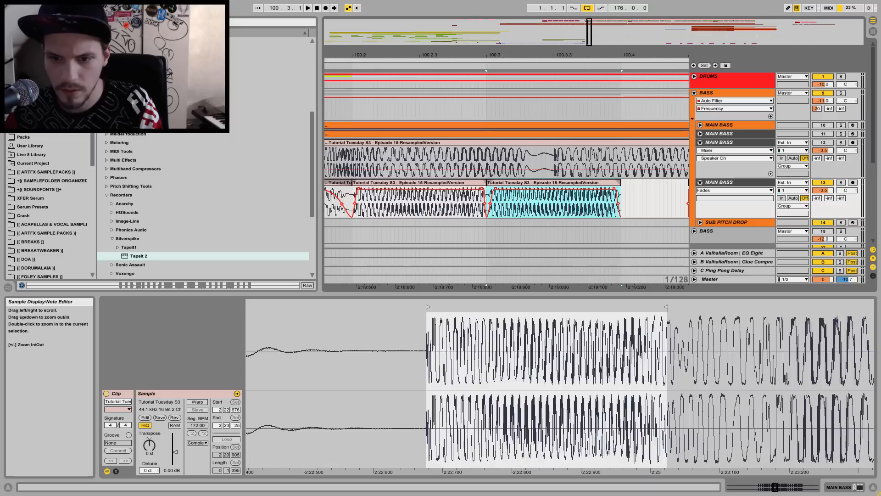
{"action": "left_click_drag", "start_coordinate": [427, 306], "coordinate": [532, 307]}
{"action": "key", "text": "space"}
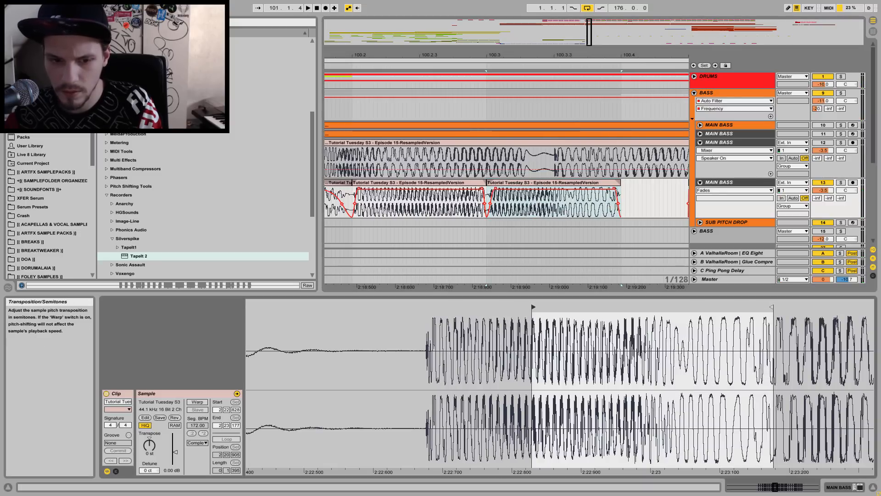
- Transpose the slice at 100.3.1 to 1 st, extend its end to 100.4.1, and listen from 100.2.1
{"action": "left_click_drag", "start_coordinate": [149, 444], "coordinate": [149, 443]}
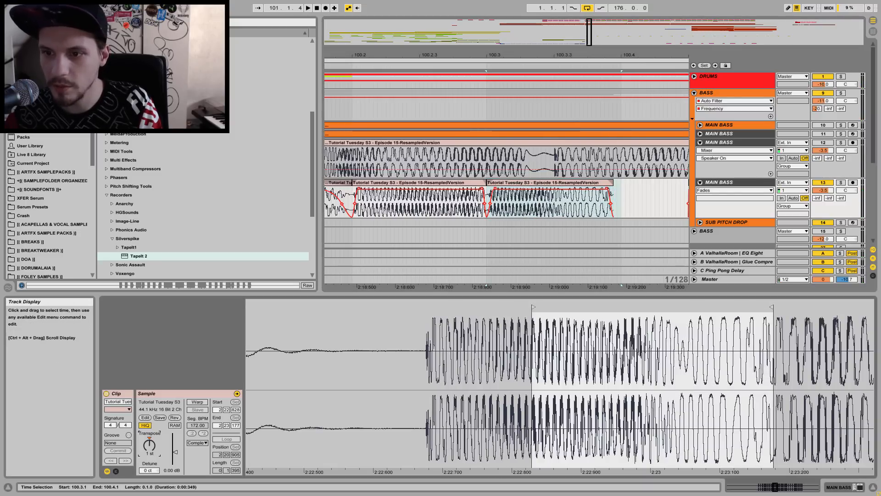
{"action": "left_click", "coordinate": [635, 200]}
{"action": "left_click_drag", "start_coordinate": [612, 183], "coordinate": [620, 183]}
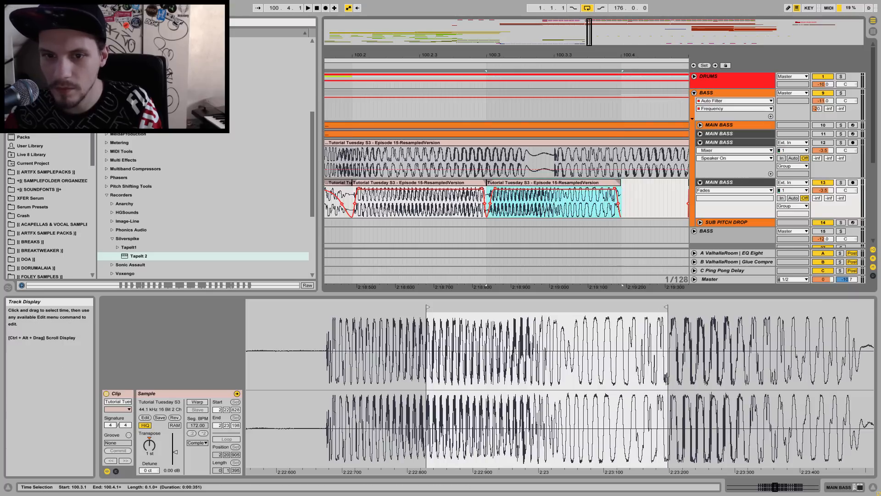
{"action": "left_click", "coordinate": [364, 183]}
{"action": "key", "text": "space"}
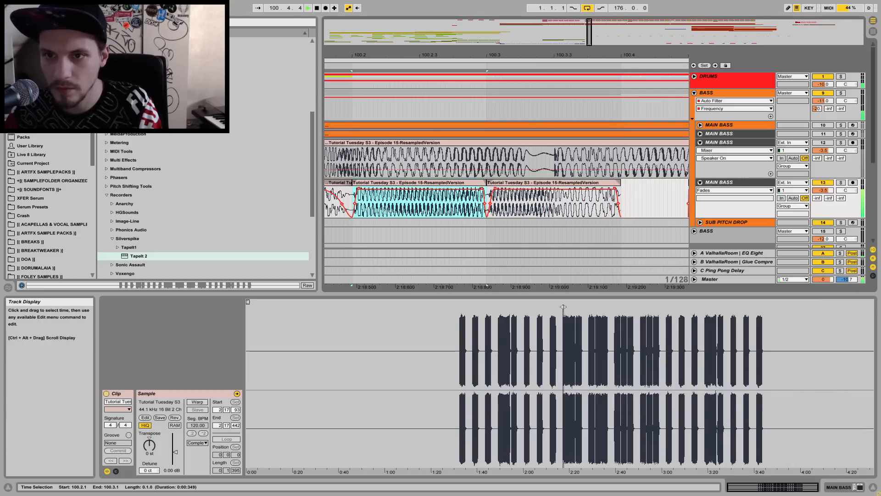
{"action": "key", "text": "minus"}
{"action": "key", "text": "minus"}
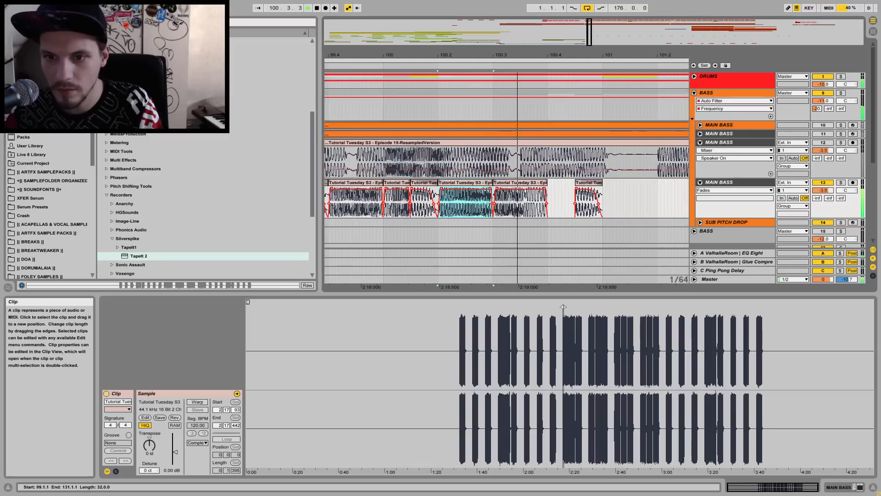
{"action": "key", "text": "space"}
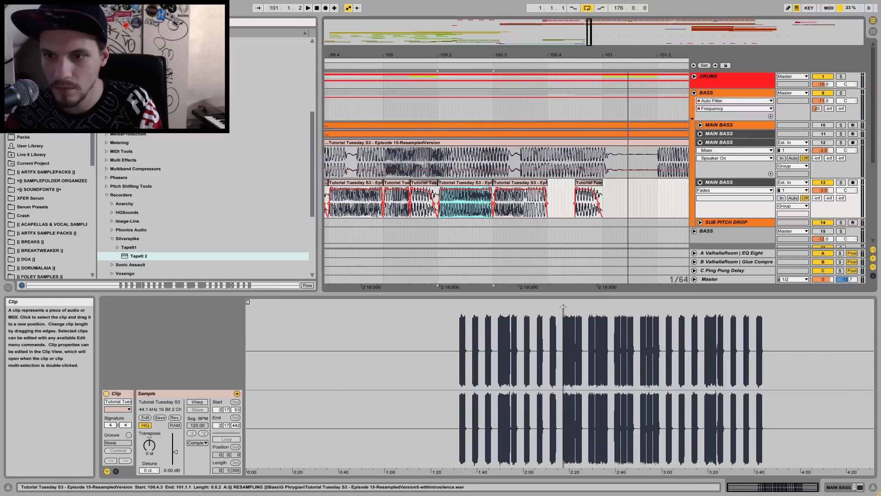
- Replace the short slice at 100.4.3 with a copy of the 100.3.1 slice at 100.4.1, transposed to 3 st and ending at 101.1.1
{"action": "left_click", "coordinate": [589, 202]}
{"action": "key", "text": "Delete"}
{"action": "left_click_drag", "start_coordinate": [521, 183], "coordinate": [574, 182]}
{"action": "left_click_drag", "start_coordinate": [149, 445], "coordinate": [149, 440]}
{"action": "left_click_drag", "start_coordinate": [596, 183], "coordinate": [602, 183]}
{"action": "key", "text": "space"}
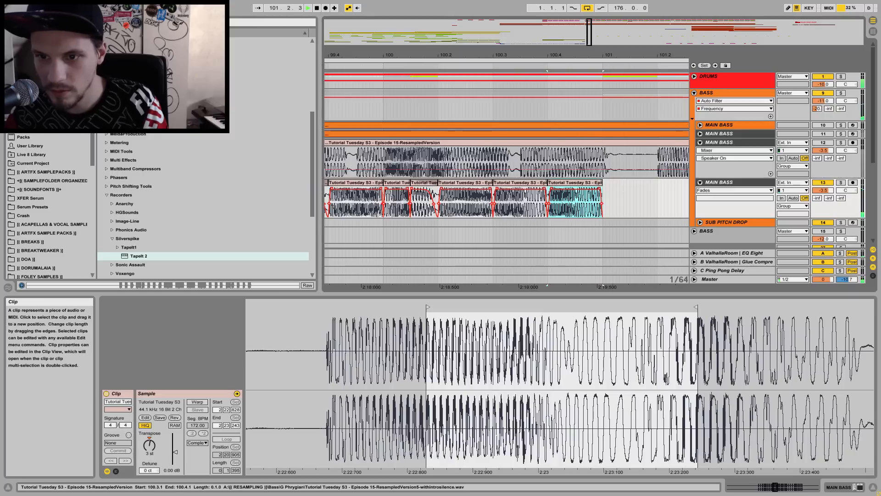
- Play the slices on MAIN BASS track 13 from 99.4.1 and again from 99.1.1
{"action": "left_click", "coordinate": [355, 183]}
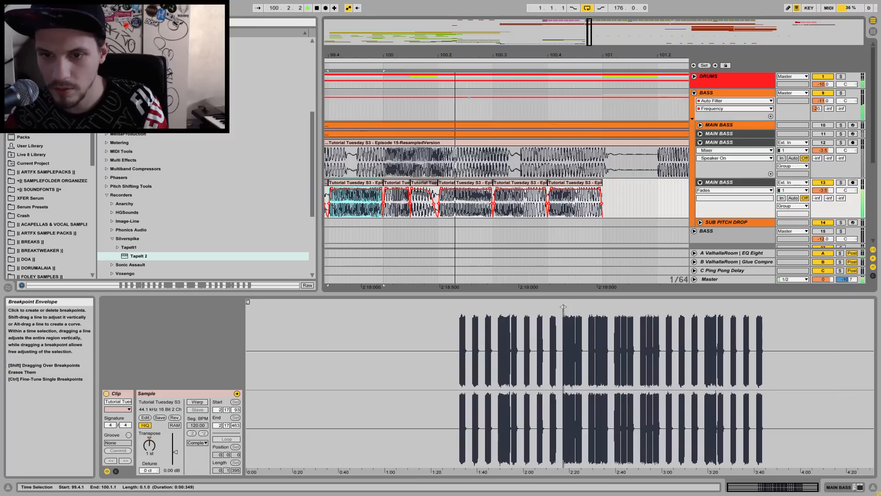
{"action": "key", "text": "space"}
{"action": "left_click_drag", "start_coordinate": [469, 55], "coordinate": [469, 28]}
{"action": "left_click", "coordinate": [387, 200]}
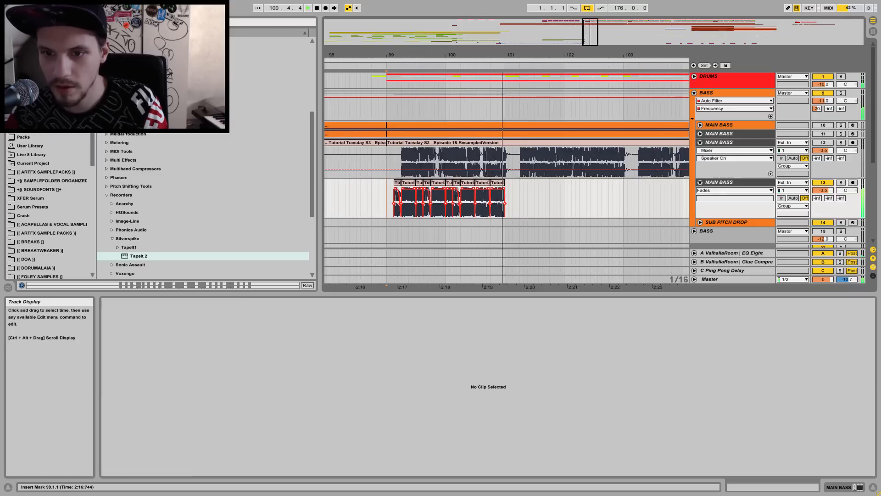
{"action": "key", "text": "space"}
- Delete the slice at 100.4.1 on MAIN BASS track 13 and listen from 99.1.1
{"action": "left_click", "coordinate": [497, 183]}
{"action": "key", "text": "Delete"}
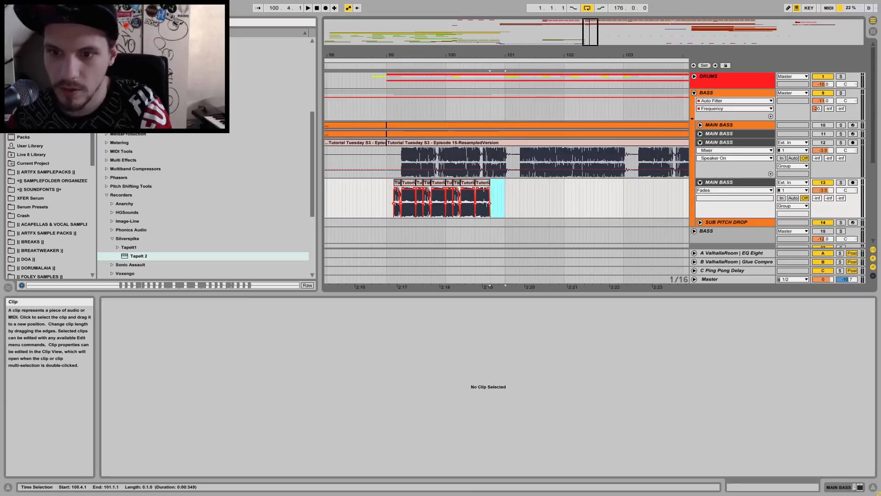
{"action": "left_click", "coordinate": [390, 200]}
{"action": "key", "text": "space"}
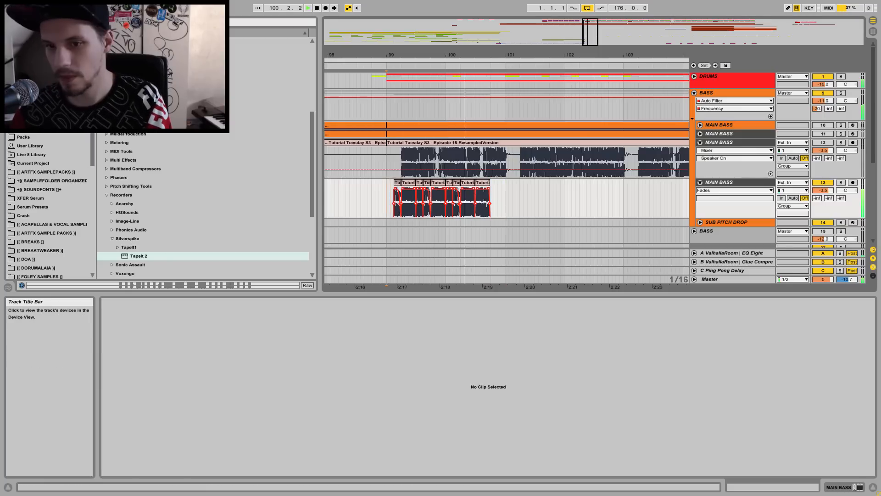
{"action": "key", "text": "space"}
- Move the sample start of the slice at 100.3.1 to 2:23:925 and listen from 100.2.1
{"action": "left_click_drag", "start_coordinate": [483, 55], "coordinate": [483, 94]}
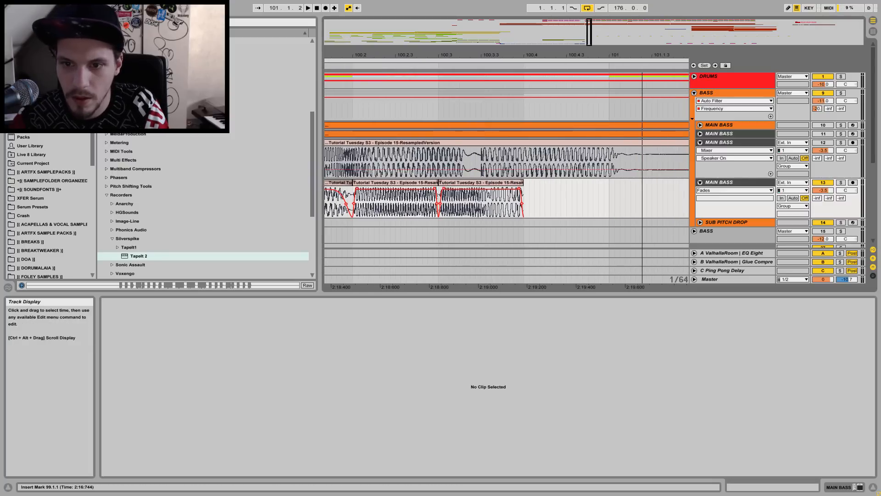
{"action": "left_click", "coordinate": [481, 202]}
{"action": "mouse_move", "coordinate": [476, 351]}
{"action": "left_mouse_down"}
{"action": "mouse_move", "coordinate": [475, 303]}
{"action": "mouse_move", "coordinate": [467, 315]}
{"action": "mouse_move", "coordinate": [464, 306]}
{"action": "mouse_move", "coordinate": [624, 306]}
{"action": "mouse_move", "coordinate": [614, 307]}
{"action": "left_mouse_up"}
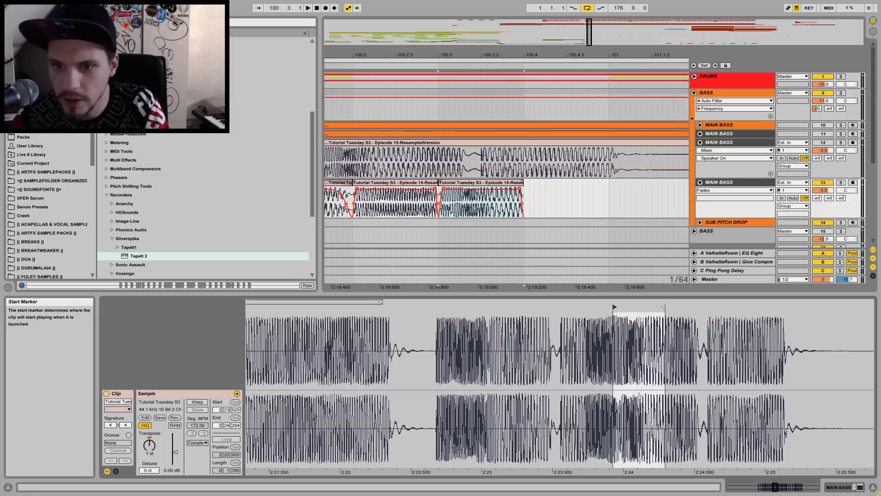
{"action": "key", "text": "space"}
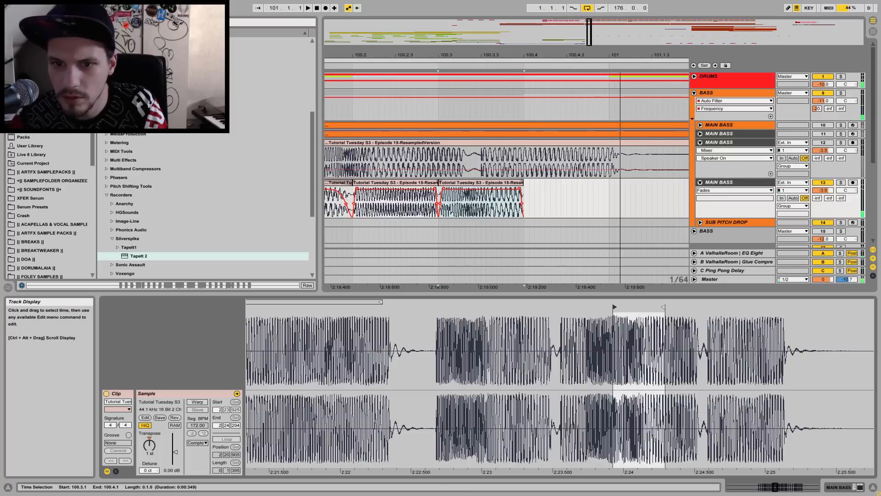
{"action": "left_click", "coordinate": [404, 183]}
{"action": "key", "text": "space"}
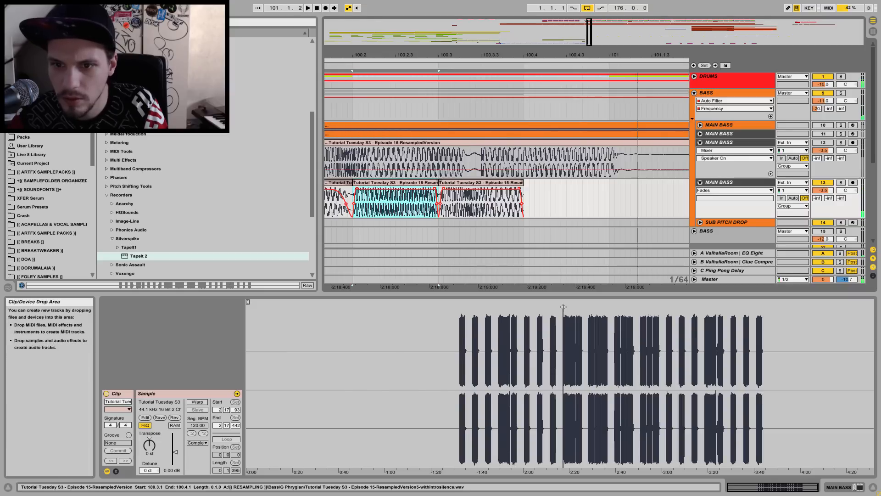
{"action": "key", "text": "space"}
- Move the sample start of the slice at 100.3.1 to 2:24:407 and listen from 100.2.1
{"action": "left_click", "coordinate": [480, 183]}
{"action": "left_click_drag", "start_coordinate": [457, 306], "coordinate": [528, 306]}
{"action": "key", "text": "space"}
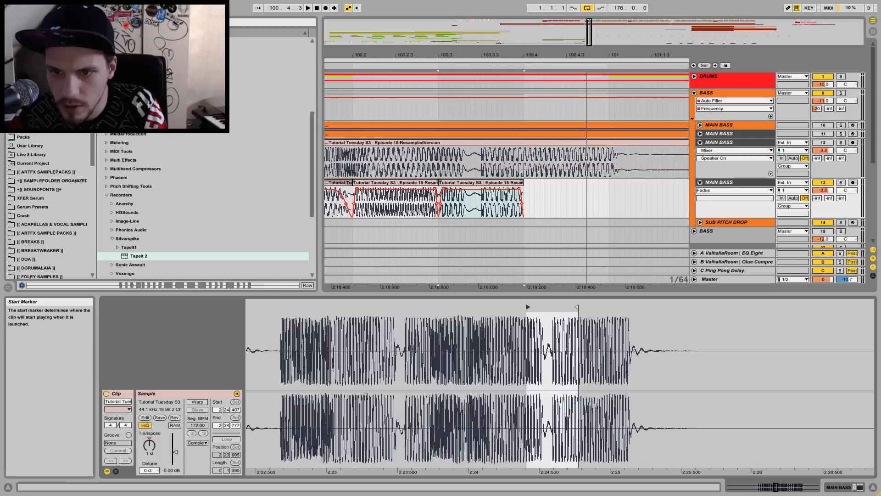
{"action": "key", "text": "space"}
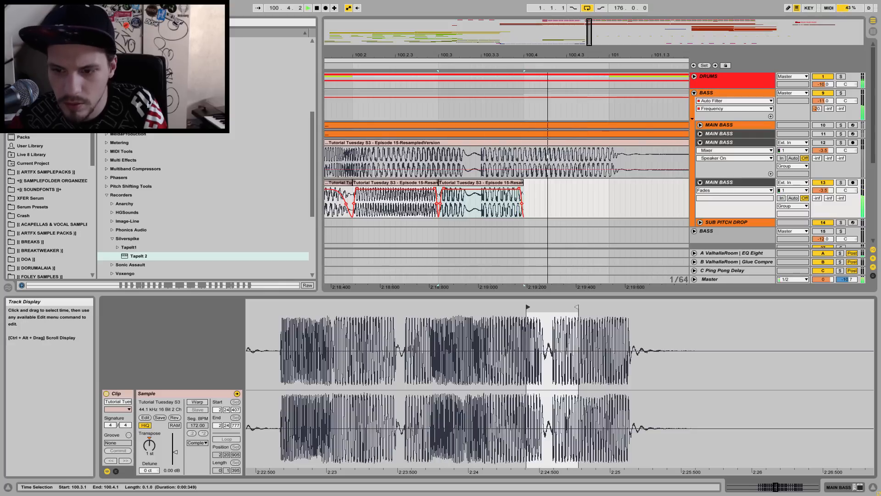
{"action": "left_click", "coordinate": [395, 183]}
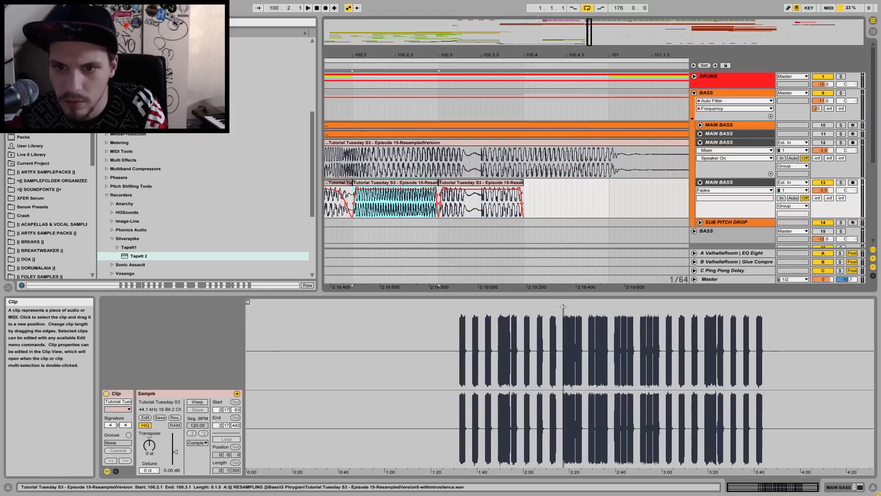
{"action": "key", "text": "space"}
{"action": "key", "text": "space"}
- Extend the end of the slice at 100.3.1 to just past 101.1.1 and listen from 99.1.1
{"action": "left_click_drag", "start_coordinate": [523, 182], "coordinate": [618, 183]}
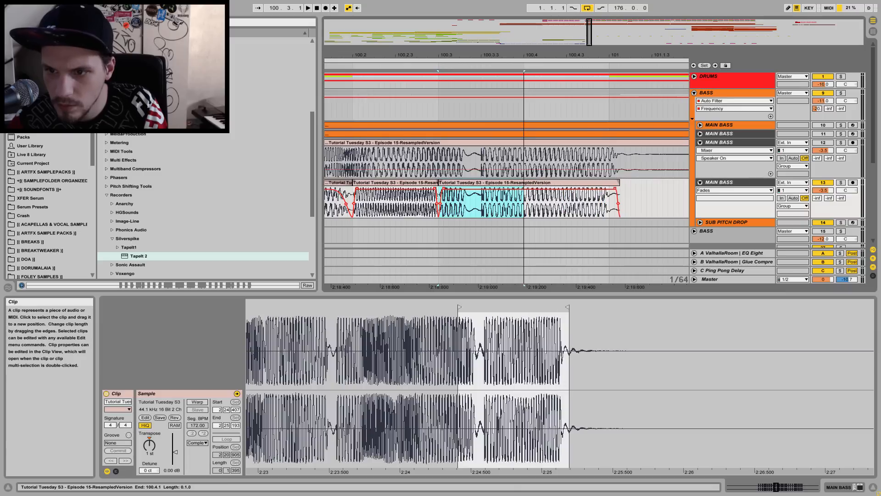
{"action": "key", "text": "space"}
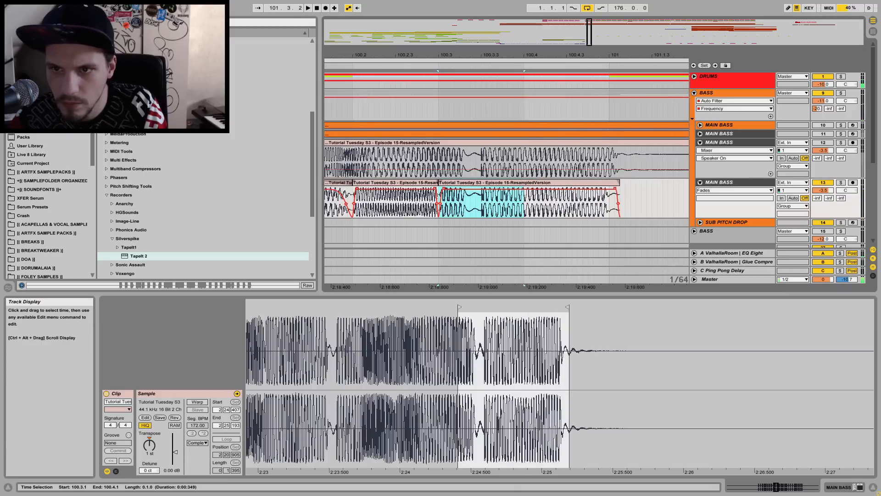
{"action": "left_click_drag", "start_coordinate": [546, 55], "coordinate": [546, 14]}
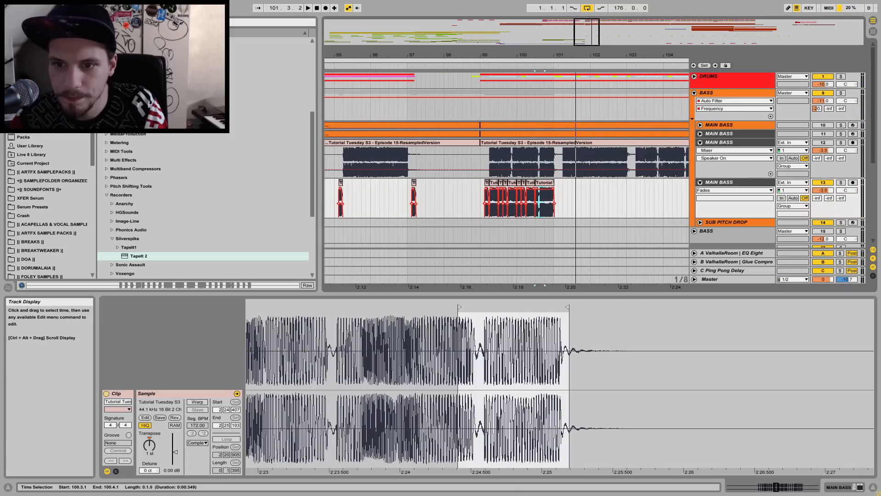
{"action": "left_click", "coordinate": [481, 202]}
{"action": "key", "text": "space"}
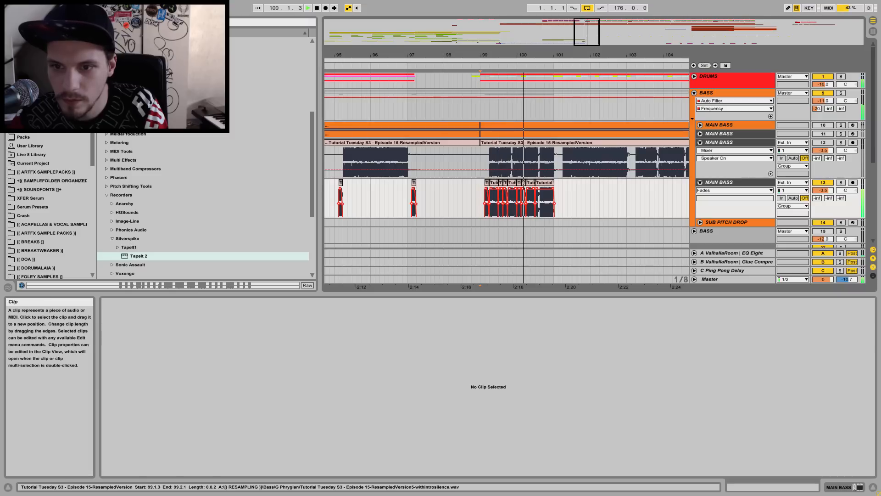
- Copy the short slice at 99.1.3 on MAIN BASS track 13 to 101.1.3 and listen from 99.1.1
{"action": "left_click", "coordinate": [487, 182]}
{"action": "left_click", "coordinate": [558, 202]}
{"action": "key", "text": "ctrl+v"}
{"action": "key", "text": "space"}
{"action": "left_click", "coordinate": [481, 202]}
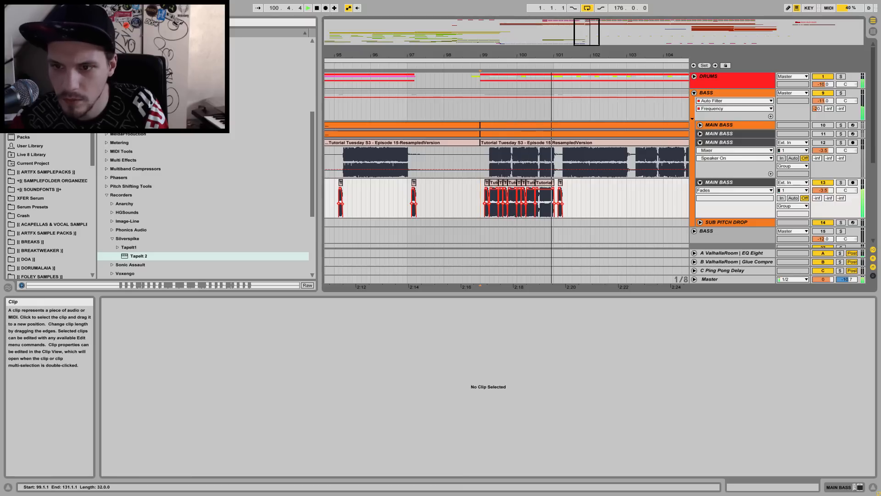
{"action": "key", "text": "space"}
- Place a copy of the slice at 101.1.3 at 101.2.2 on MAIN BASS track 13 and listen from 101.1.1
{"action": "left_click", "coordinate": [560, 183]}
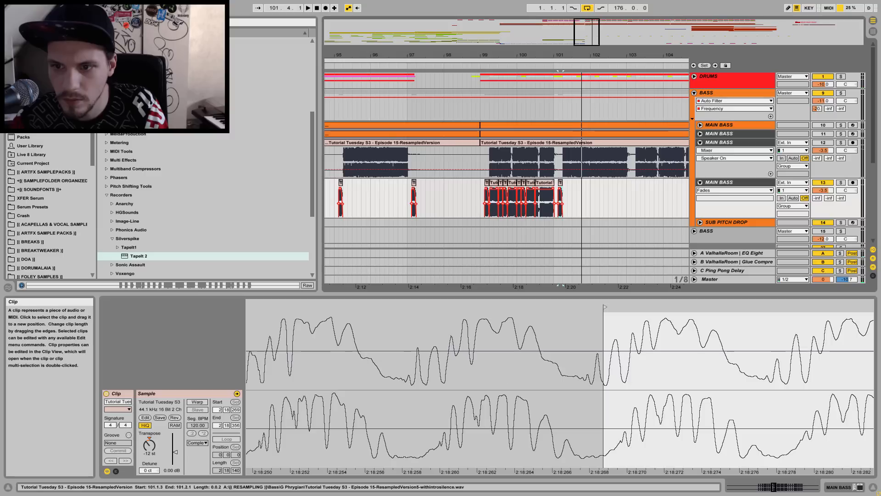
{"action": "left_click_drag", "start_coordinate": [570, 55], "coordinate": [569, 87]}
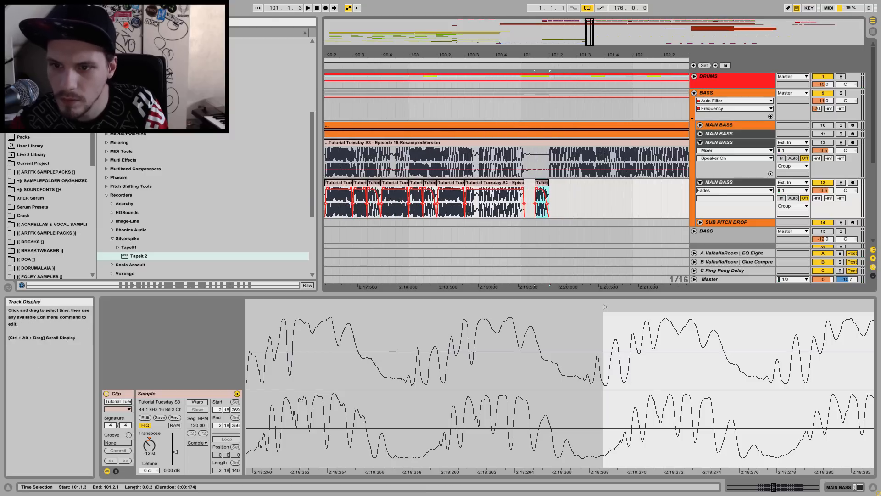
{"action": "left_click_drag", "start_coordinate": [542, 182], "coordinate": [562, 182]}
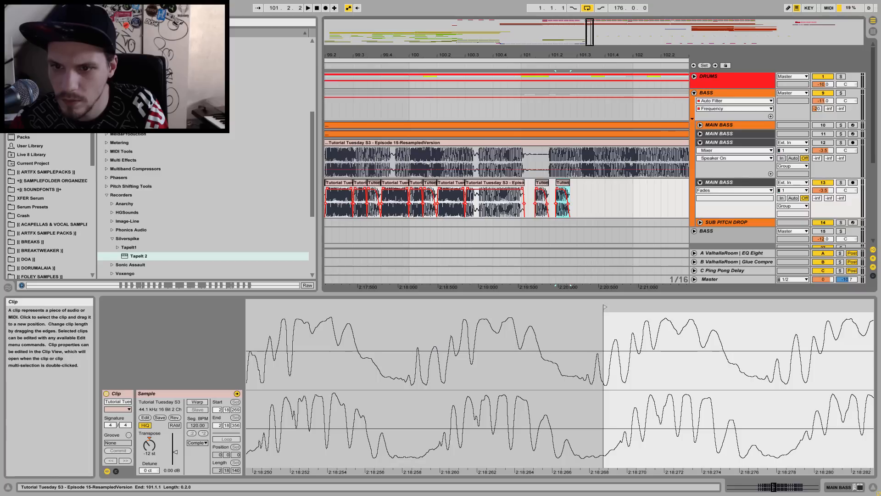
{"action": "left_click", "coordinate": [521, 201]}
{"action": "key", "text": "space"}
{"action": "key", "text": "space"}
- Move the copied short slice to 101.2.3 and listen from 101.1.1
{"action": "left_click", "coordinate": [563, 183]}
{"action": "left_click_drag", "start_coordinate": [577, 183], "coordinate": [569, 182]}
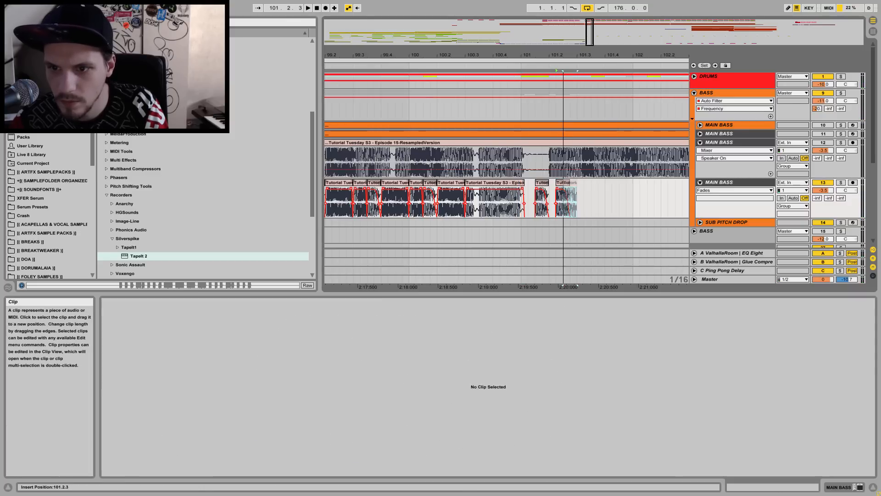
{"action": "left_click", "coordinate": [521, 202]}
{"action": "key", "text": "space"}
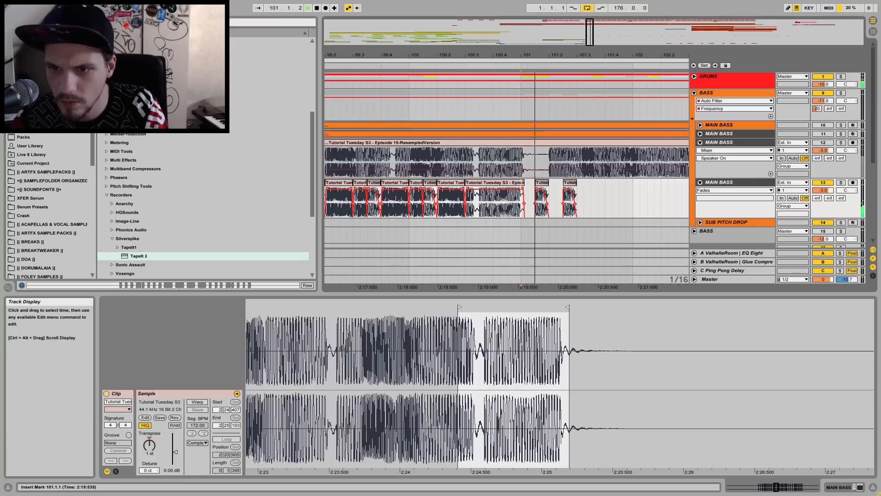
{"action": "key", "text": "space"}
- Move the copied short slice to 101.3.1 and listen repeatedly from 101.1.1
{"action": "left_click_drag", "start_coordinate": [569, 182], "coordinate": [583, 183]}
{"action": "left_click", "coordinate": [520, 202]}
{"action": "key", "text": "space"}
{"action": "left_click", "coordinate": [521, 202]}
{"action": "key", "text": "space"}
{"action": "key", "text": "space"}
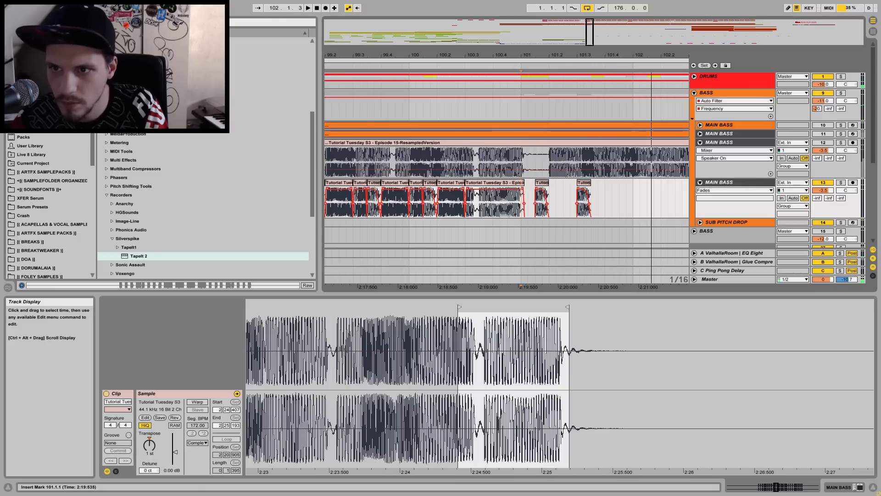
- Duplicate the range 101.1.2 to 102.1.1 on MAIN BASS track 13, shift the copy to 102.1.2, and listen from 101.1.1
{"action": "left_click_drag", "start_coordinate": [607, 54], "coordinate": [516, 49]}
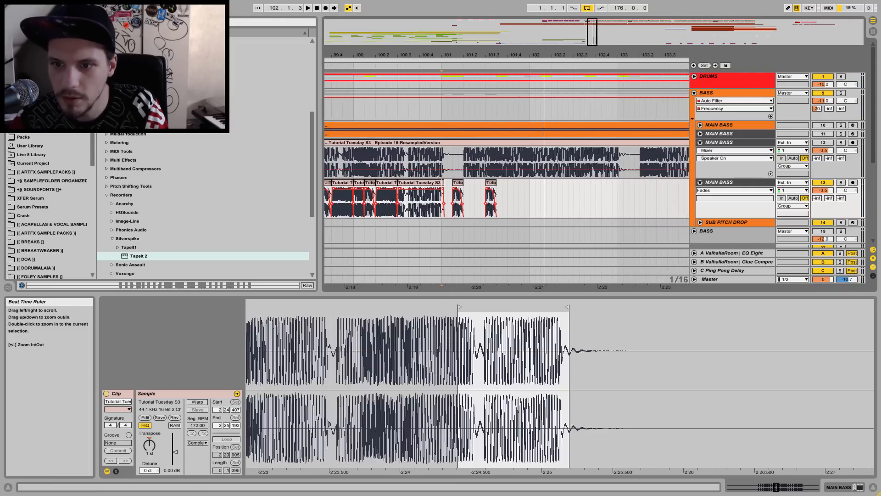
{"action": "left_click_drag", "start_coordinate": [513, 198], "coordinate": [530, 197]}
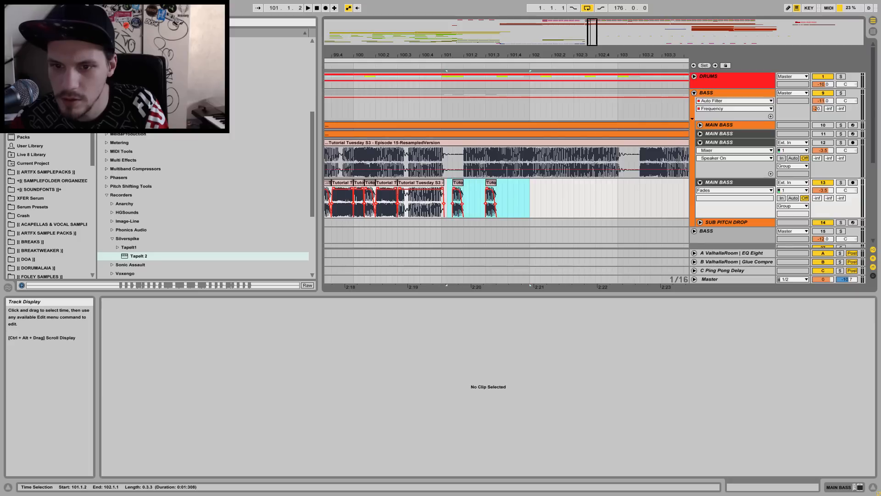
{"action": "key", "text": "ctrl+d"}
{"action": "key", "text": "Right"}
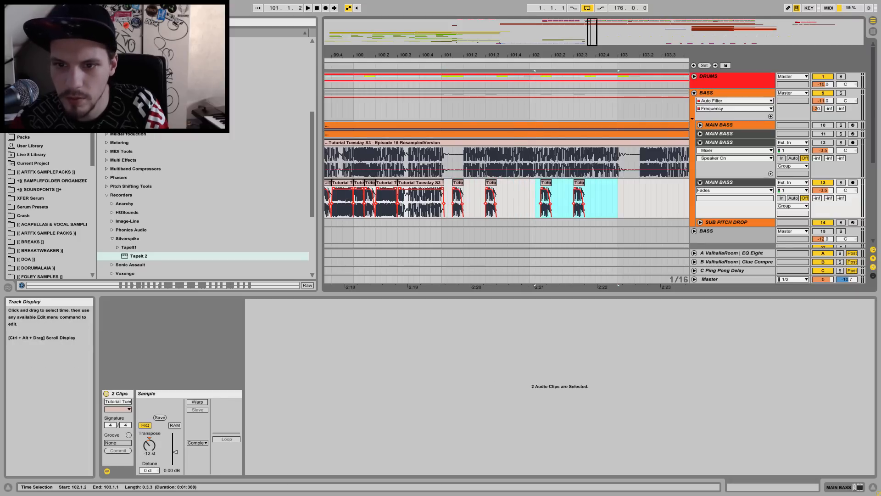
{"action": "left_click", "coordinate": [441, 202]}
{"action": "key", "text": "space"}
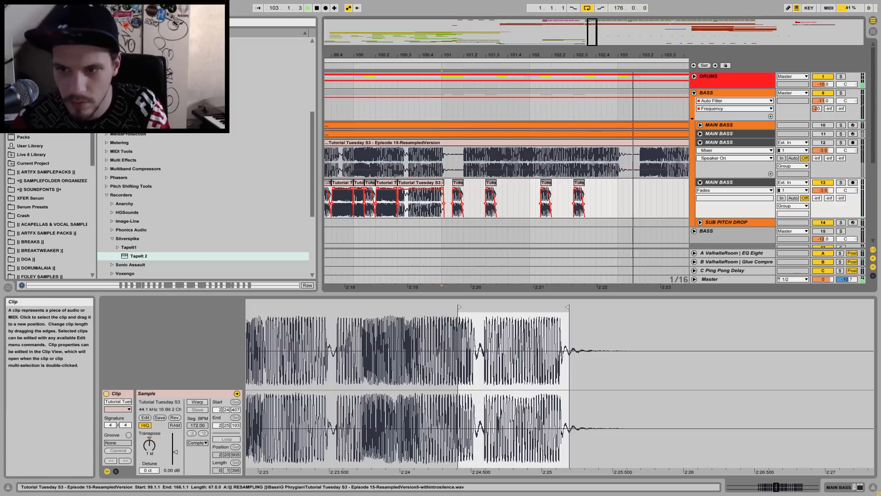
- Copy the slices between 99.1.1 and 101.1.1 on MAIN BASS track 13 to 103.1.1 and listen from 103.1.1
{"action": "key", "text": "minus"}
{"action": "key", "text": "minus"}
{"action": "key", "text": "minus"}
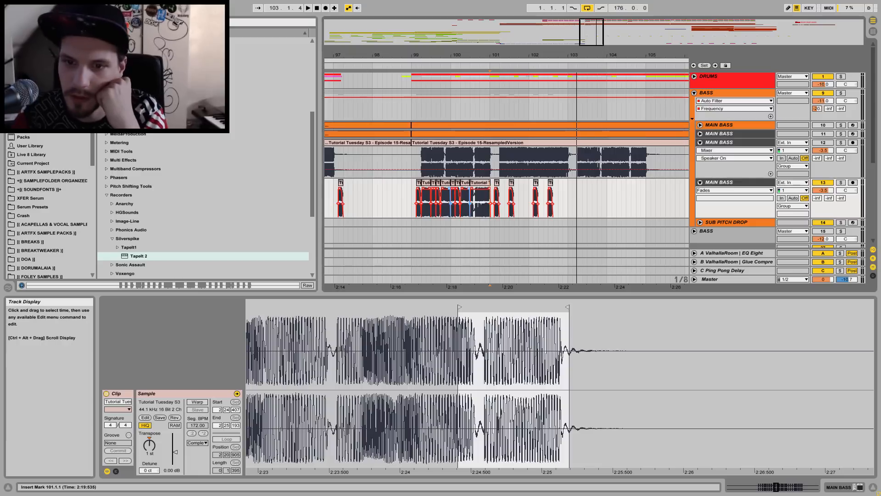
{"action": "left_click_drag", "start_coordinate": [421, 202], "coordinate": [412, 202]}
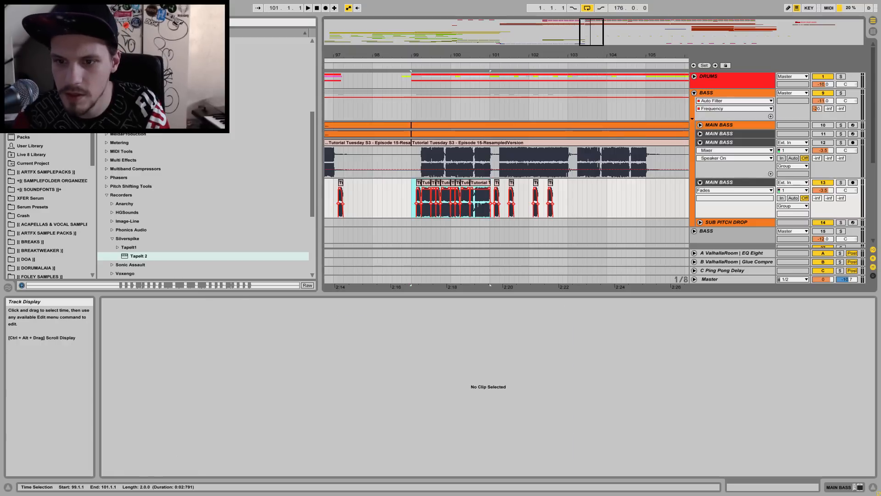
{"action": "left_click_drag", "start_coordinate": [493, 202], "coordinate": [495, 202]}
{"action": "left_click_drag", "start_coordinate": [418, 182], "coordinate": [575, 182]}
{"action": "left_click", "coordinate": [568, 202]}
{"action": "key", "text": "space"}
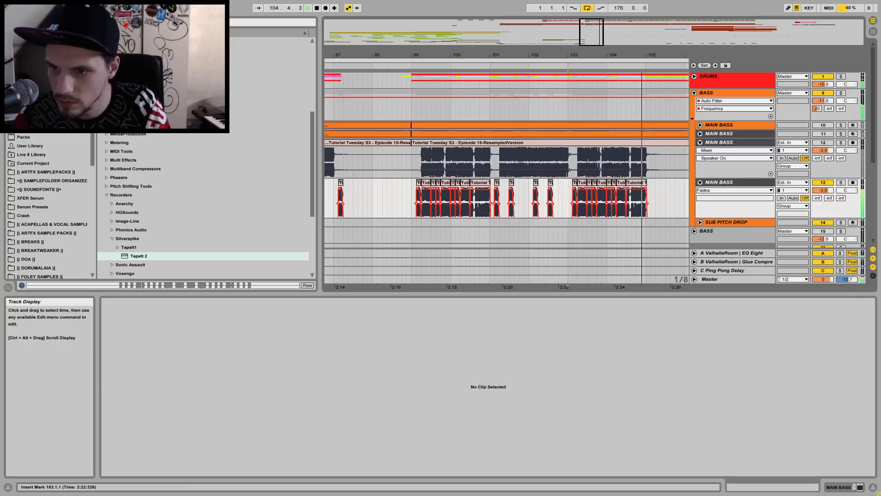
- Collapse MAIN BASS tracks 12 and 13 and the BASS group in the arrangement
{"action": "key", "text": "minus"}
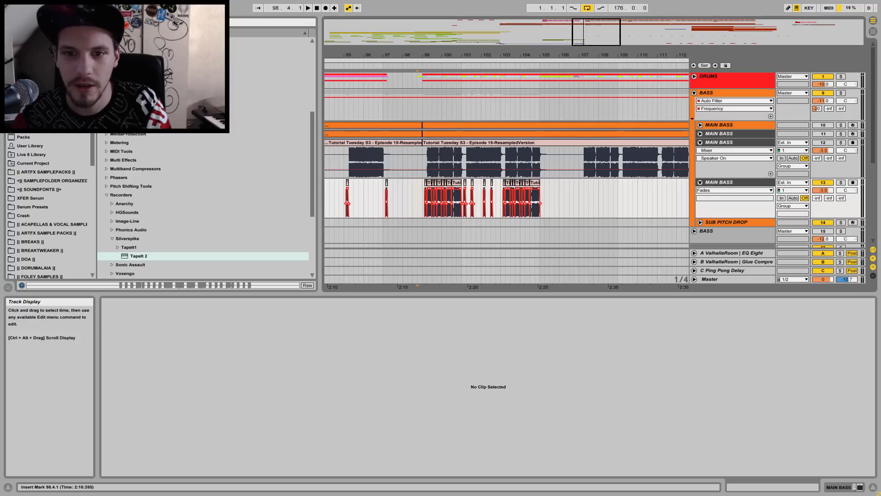
{"action": "left_click", "coordinate": [700, 143]}
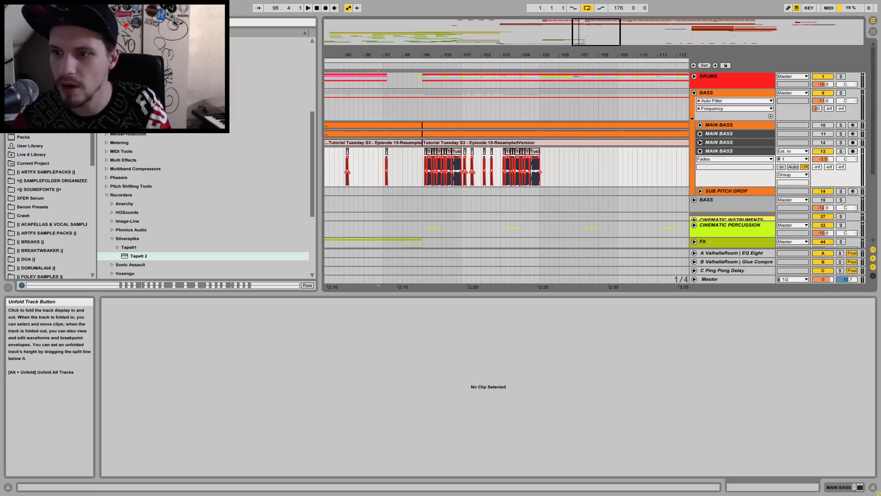
{"action": "left_click", "coordinate": [700, 151]}
{"action": "left_click", "coordinate": [694, 93]}
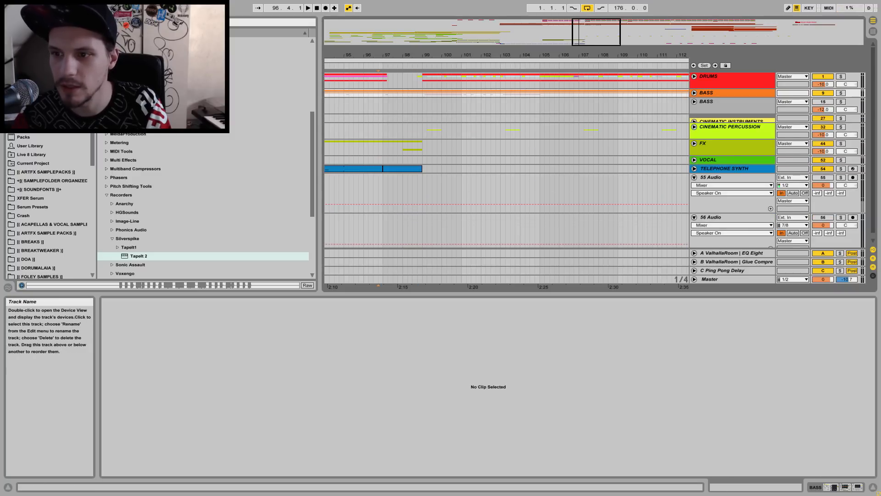
- Unfold the TELEPHONE SYNTH track and examine the MIDI notes of its clips before and after 97.1.1
{"action": "left_click", "coordinate": [694, 168]}
{"action": "left_click_drag", "start_coordinate": [382, 55], "coordinate": [537, 42]}
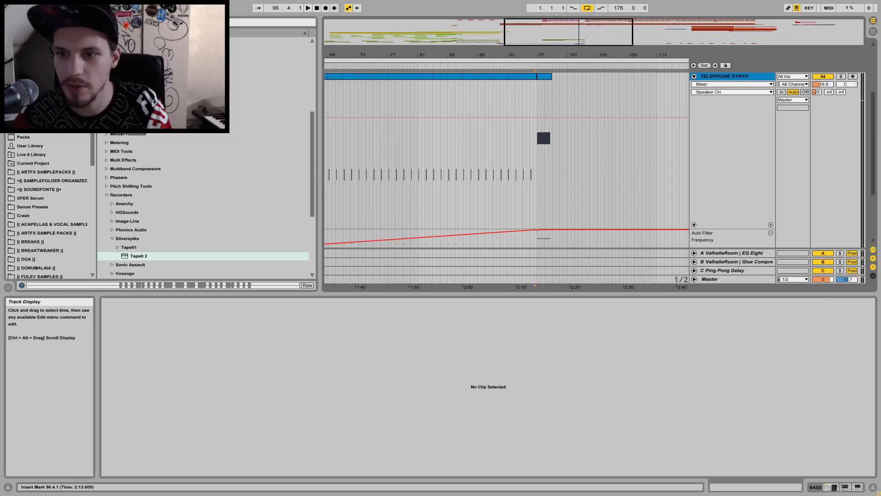
{"action": "left_click", "coordinate": [528, 174]}
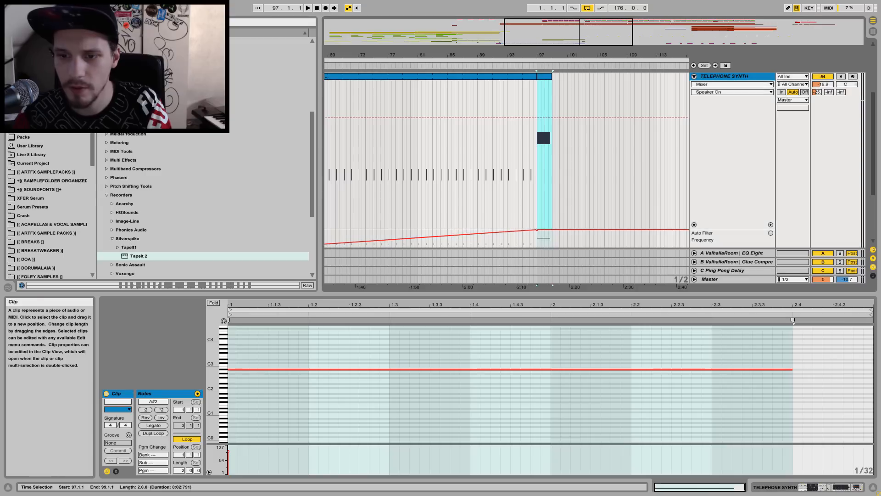
{"action": "left_click", "coordinate": [544, 175]}
{"action": "left_click", "coordinate": [528, 174]}
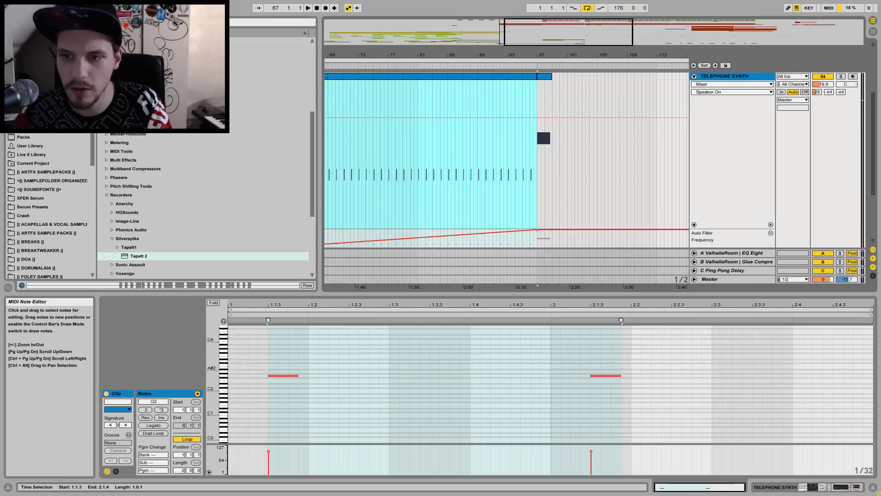
{"action": "left_click", "coordinate": [544, 175]}
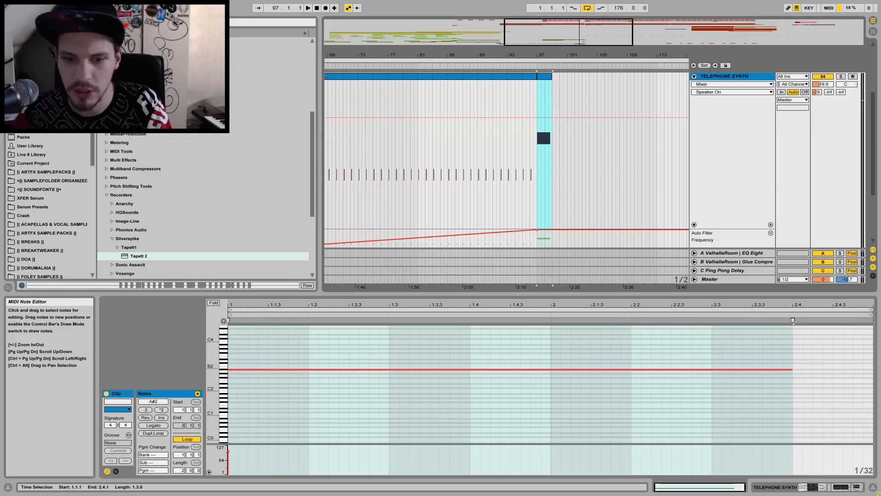
{"action": "scroll", "coordinate": [505, 161], "scroll_direction": "down", "scroll_amount": 3}
{"action": "scroll", "coordinate": [504, 160], "scroll_direction": "up", "scroll_amount": 3}
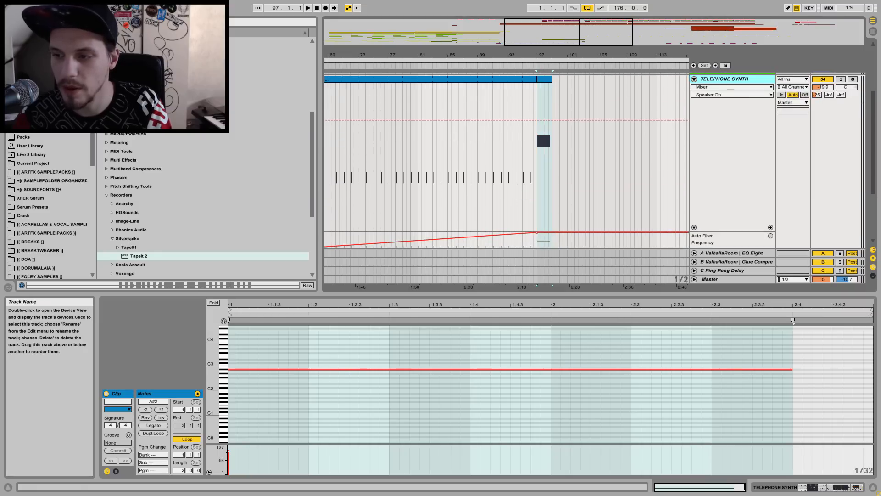
- Show the TELEPHONE SYNTH device chain and inspect the Redux Sample Hard automation around bars 97 to 99
{"action": "left_click", "coordinate": [724, 79]}
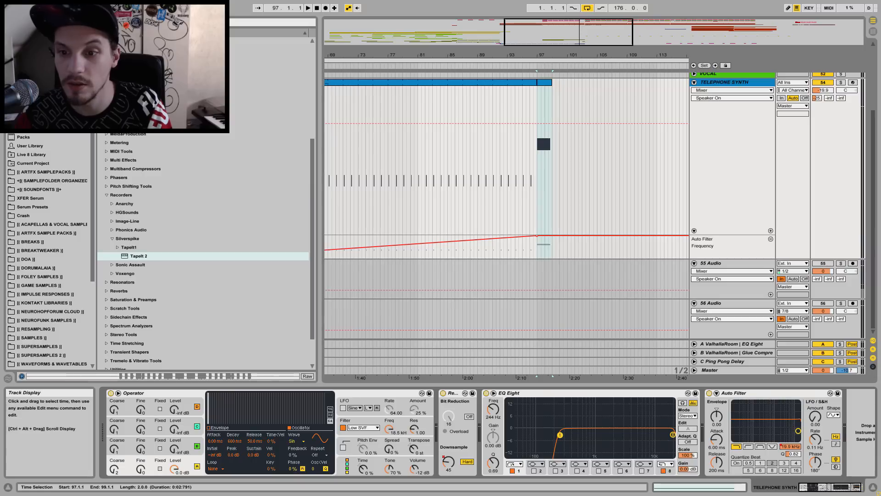
{"action": "left_click", "coordinate": [467, 461]}
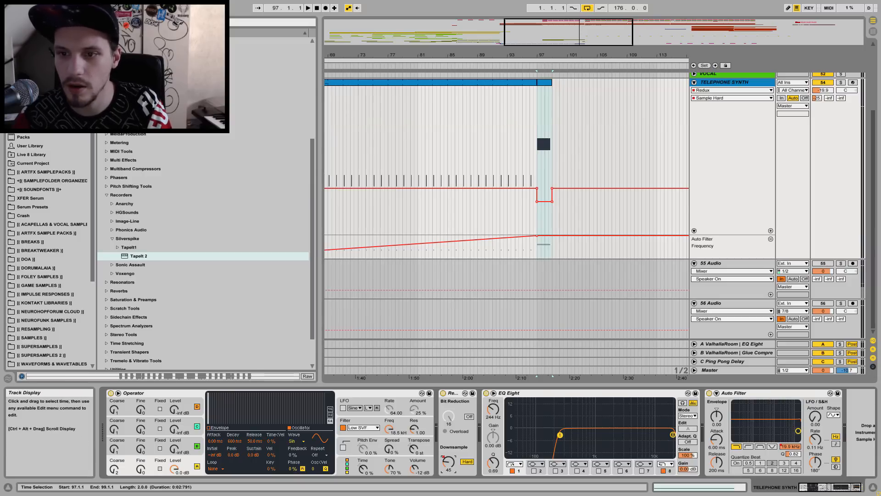
{"action": "key", "text": "z"}
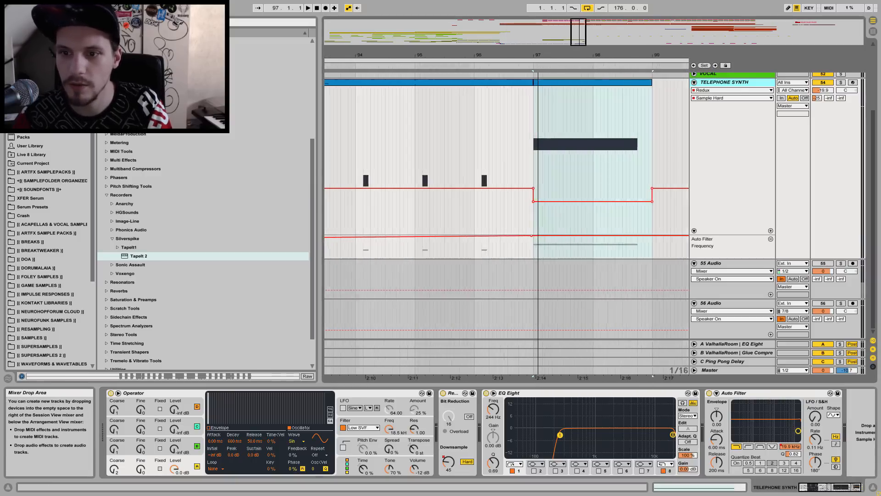
{"action": "key", "text": "minus"}
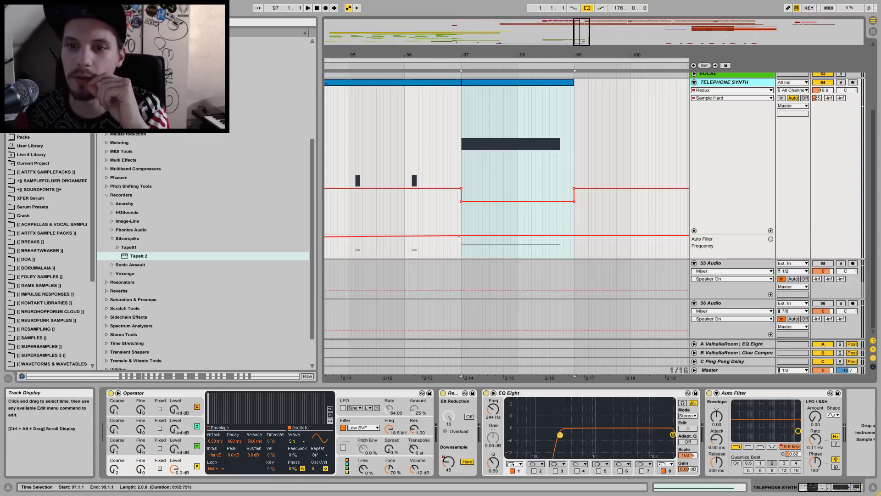
- Try flattening the Redux Sample Hard dip between 97.1.1 and 99.1.1, listen to TELEPHONE SYNTH soloed, and undo the automation edits
{"action": "left_click", "coordinate": [517, 83]}
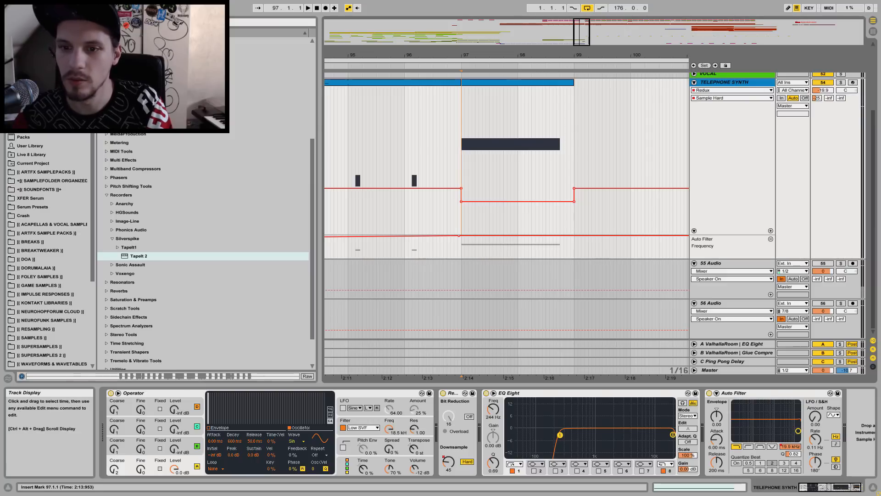
{"action": "left_click_drag", "start_coordinate": [462, 200], "coordinate": [568, 201]}
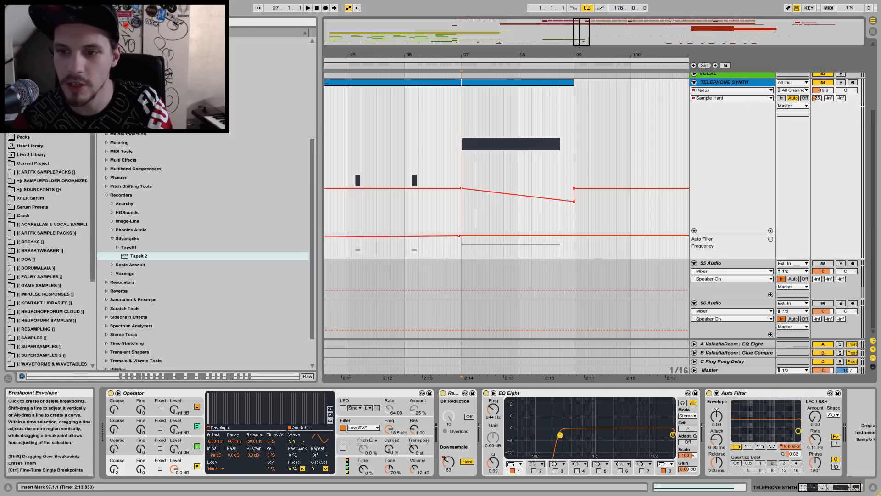
{"action": "left_click", "coordinate": [574, 201]}
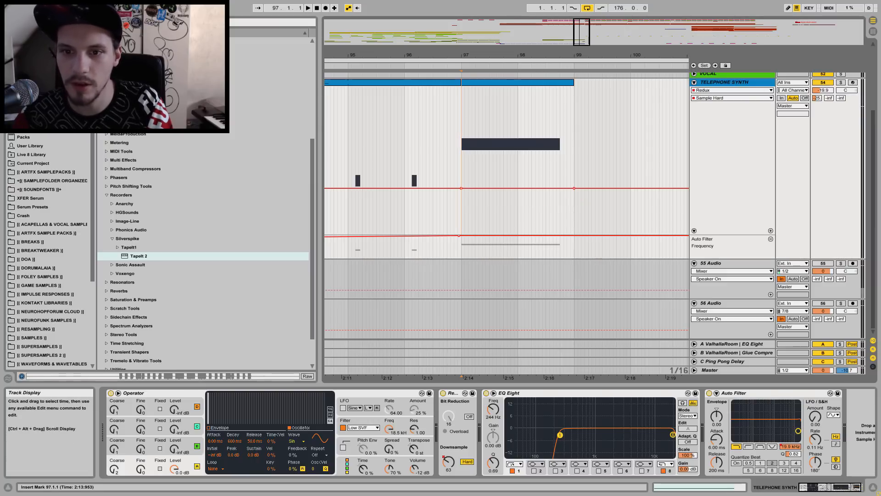
{"action": "key", "text": "space"}
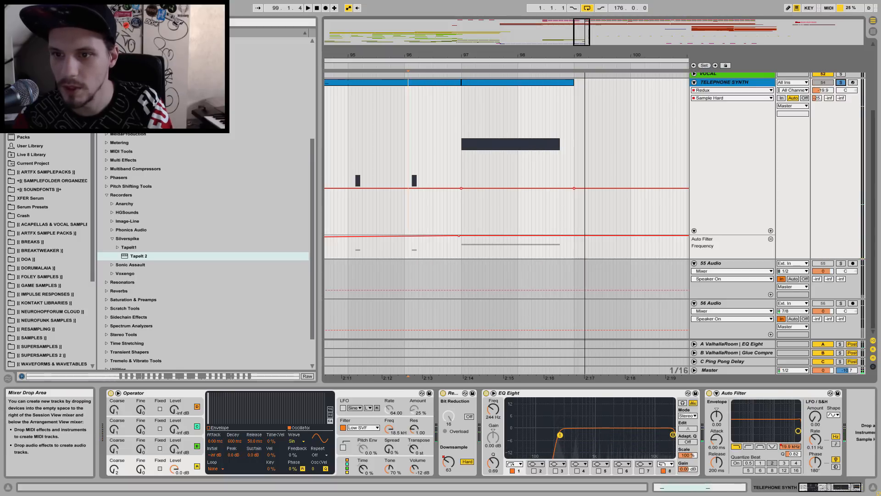
{"action": "key", "text": "ctrl+z"}
{"action": "key", "text": "ctrl+z"}
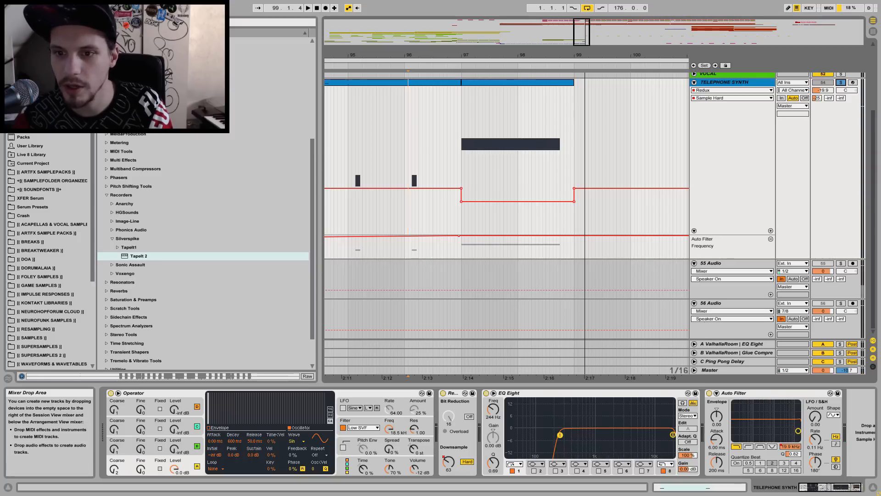
- Listen to the soloed TELEPHONE SYNTH with its Sample Hard automation from 96.1.2, unsolo it, and collapse the track
{"action": "key", "text": "space"}
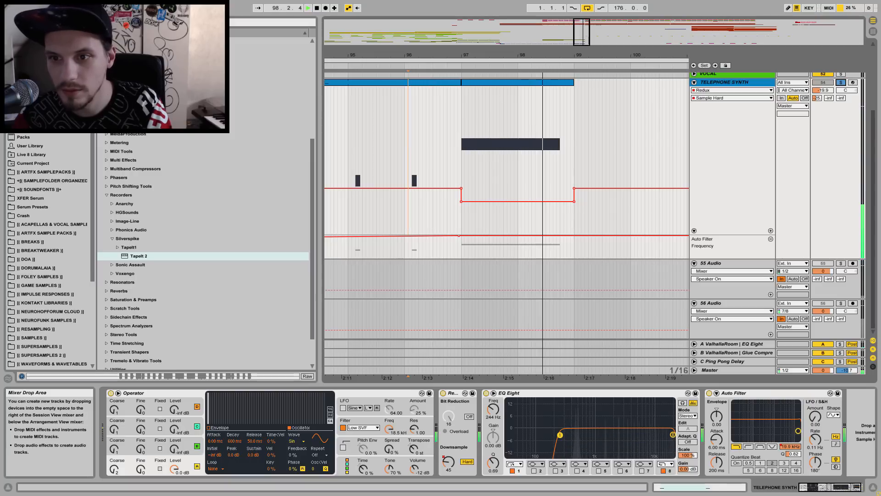
{"action": "key", "text": "space"}
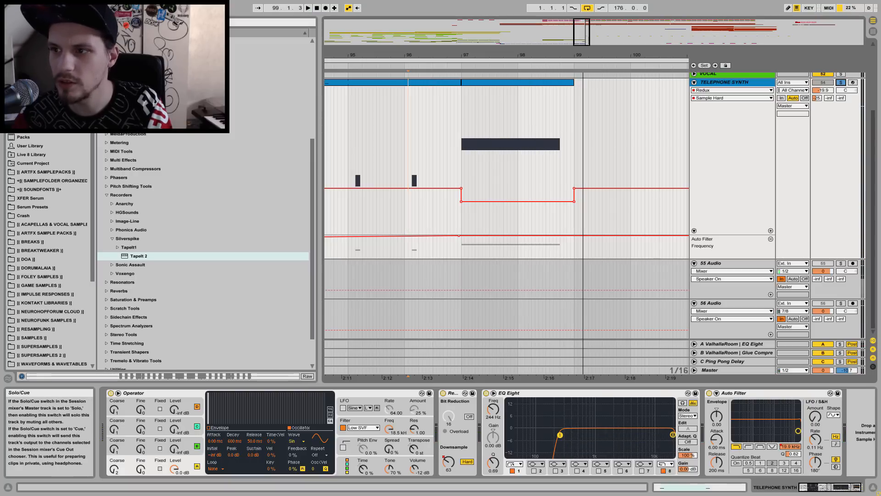
{"action": "left_click", "coordinate": [694, 82]}
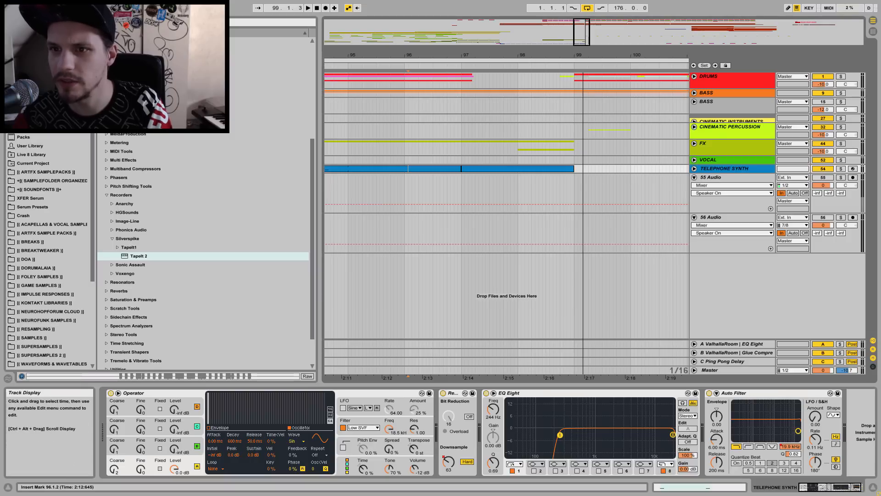
- Revisit the TELEPHONE SYNTH clip between bars 97 and 99 and listen to the full mix from 97.1.1
{"action": "left_click", "coordinate": [574, 84]}
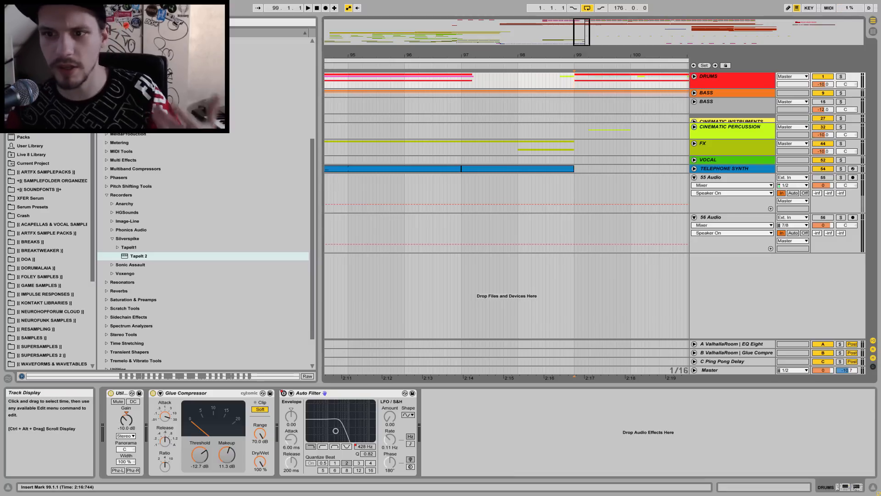
{"action": "left_click", "coordinate": [519, 169]}
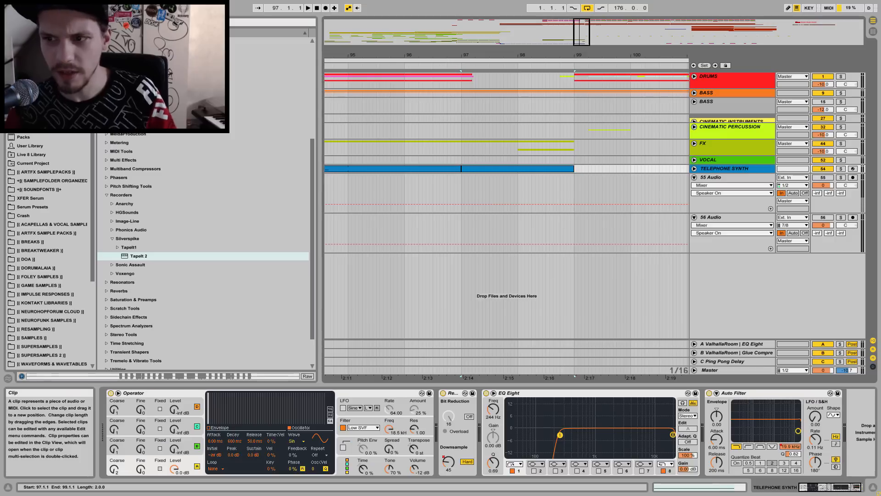
{"action": "left_click", "coordinate": [694, 168]}
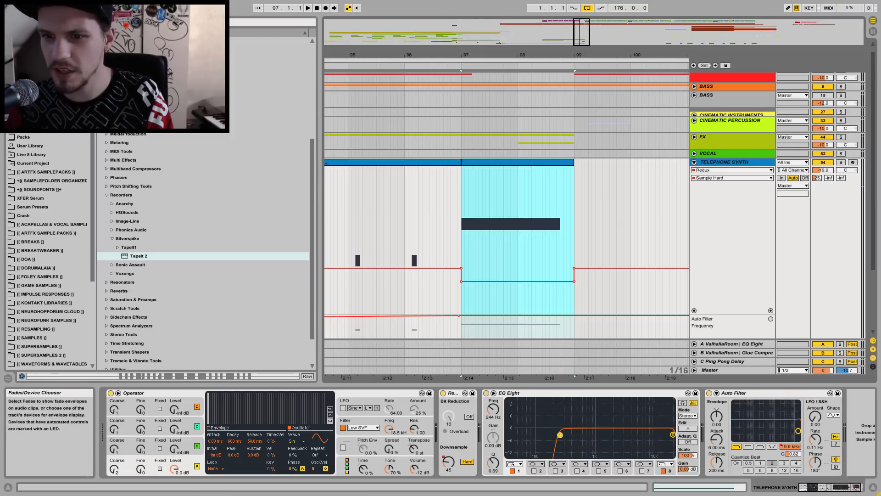
{"action": "left_click", "coordinate": [462, 238]}
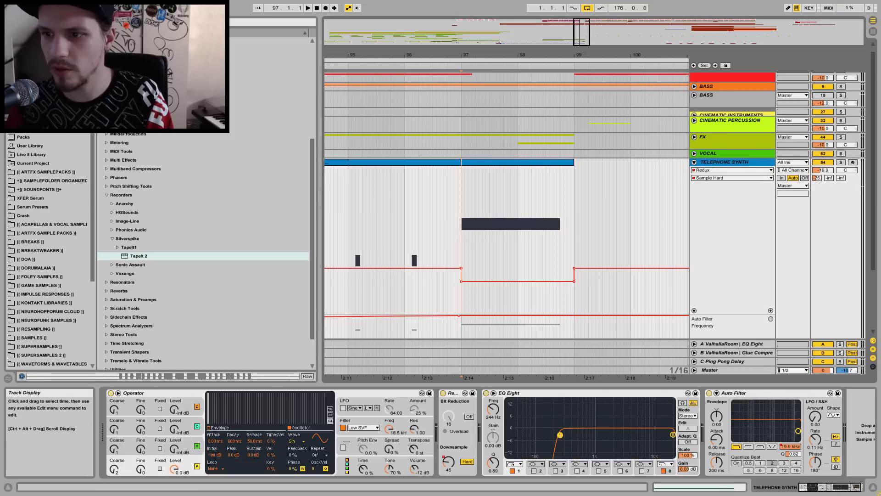
{"action": "left_click", "coordinate": [693, 162]}
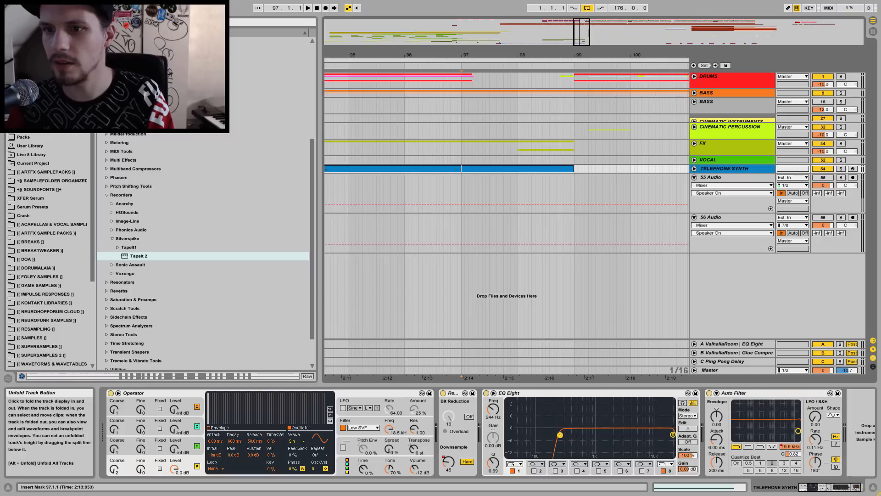
{"action": "key", "text": "space"}
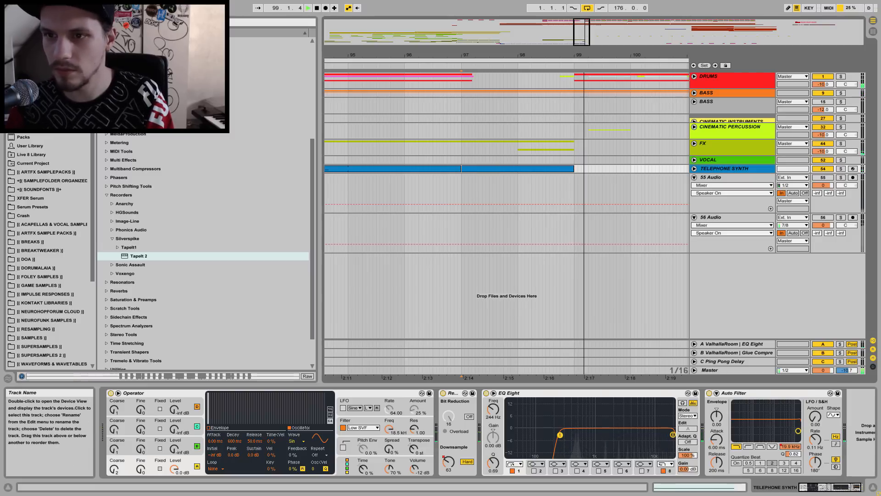
- Unfold the VOCAL group and listen to the arrangement with the 53 Audio vocal clips from 129.1.1
{"action": "left_click_drag", "start_coordinate": [608, 55], "coordinate": [608, 11]}
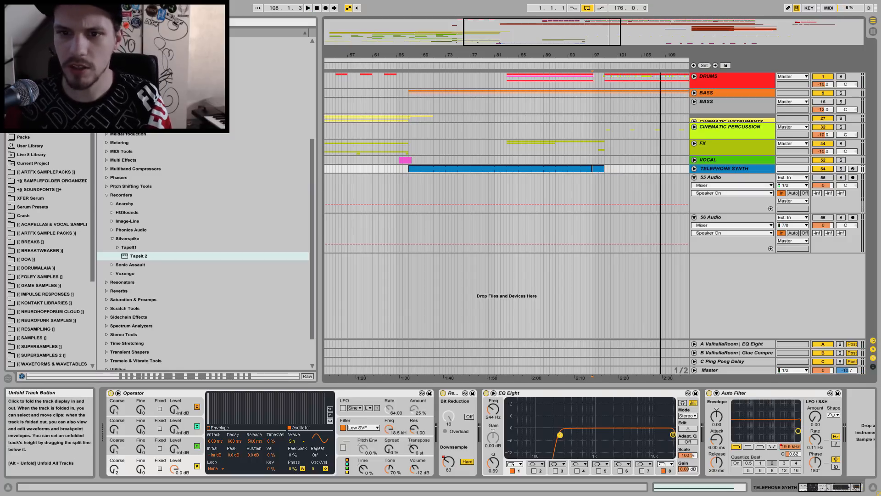
{"action": "left_click", "coordinate": [694, 160]}
{"action": "mouse_move", "coordinate": [606, 56]}
{"action": "left_mouse_down"}
{"action": "mouse_move", "coordinate": [476, 41]}
{"action": "mouse_move", "coordinate": [501, 21]}
{"action": "mouse_move", "coordinate": [480, 26]}
{"action": "left_mouse_up"}
{"action": "left_click", "coordinate": [540, 198]}
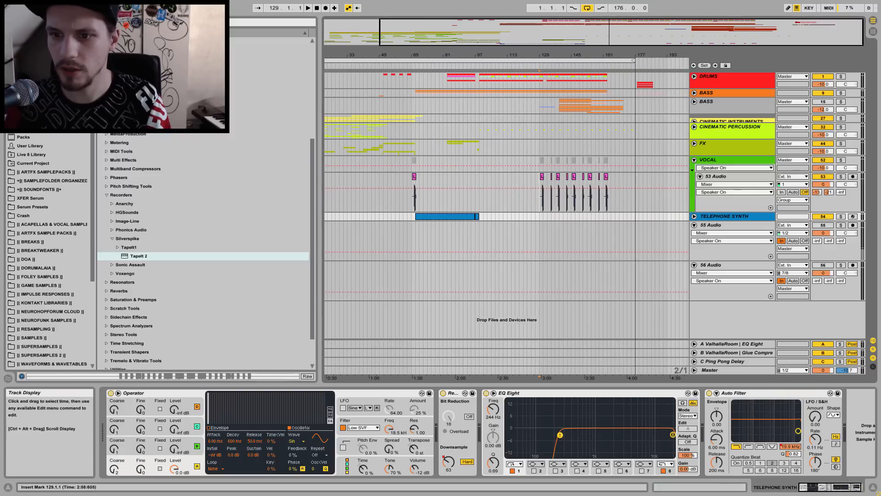
{"action": "mouse_move", "coordinate": [566, 56]}
{"action": "left_mouse_down"}
{"action": "mouse_move", "coordinate": [565, 74]}
{"action": "mouse_move", "coordinate": [528, 56]}
{"action": "left_mouse_up"}
{"action": "key", "text": "space"}
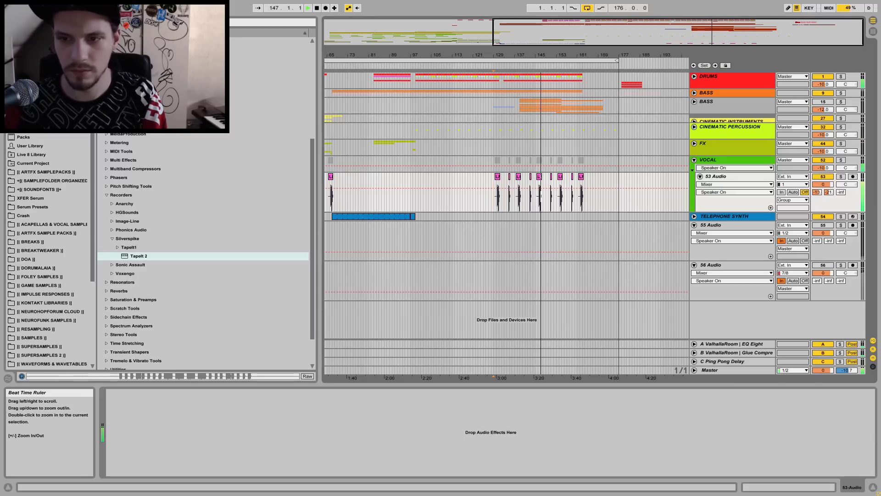
- Collapse the VOCAL group and bring the arrangement from bar 1 into view
{"action": "left_click_drag", "start_coordinate": [458, 55], "coordinate": [618, 49]}
{"action": "left_click", "coordinate": [693, 159]}
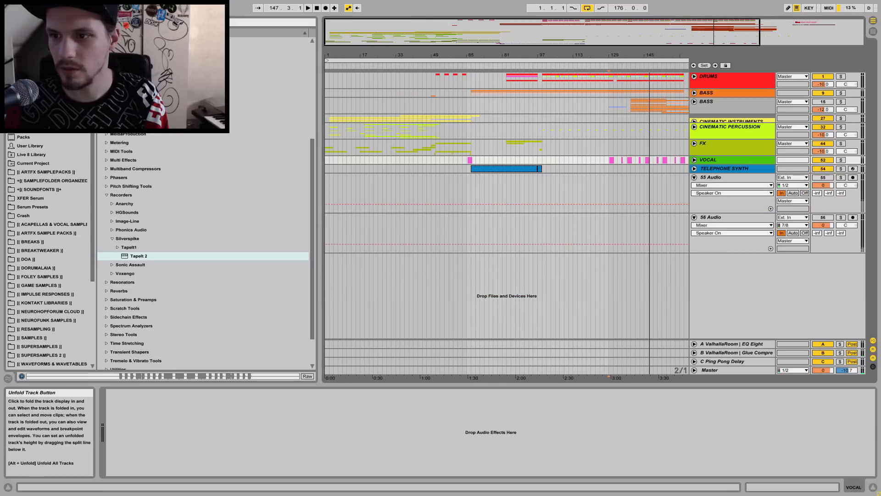
{"action": "left_click", "coordinate": [694, 160]}
{"action": "left_click", "coordinate": [693, 160]}
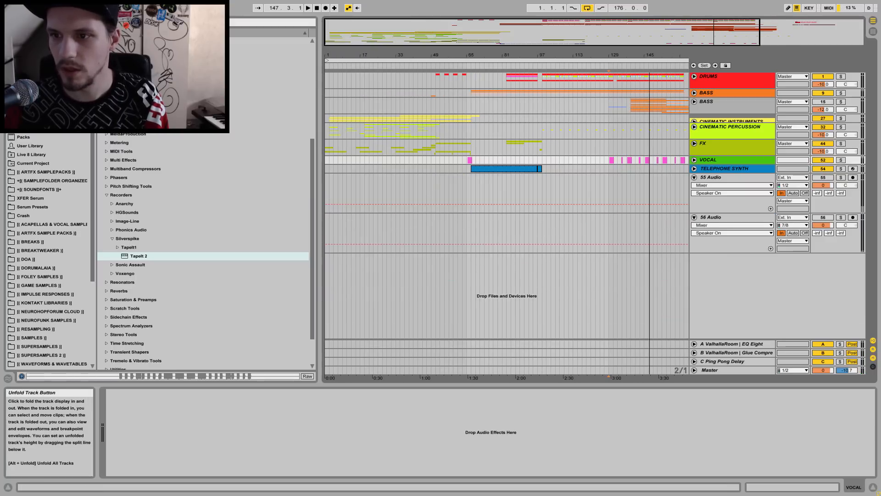
{"action": "left_click", "coordinate": [693, 159]}
{"action": "left_click", "coordinate": [694, 160]}
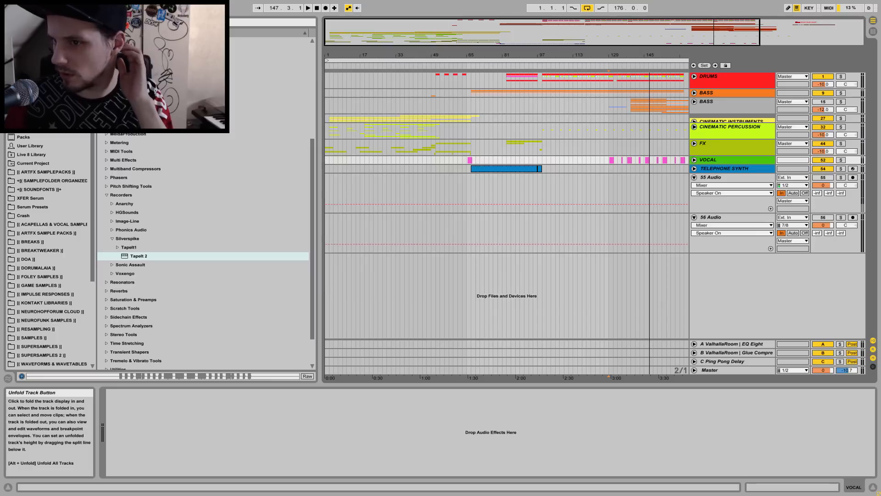
- Unfold the CINEMATIC INSTRUMENTS group, view the frozen ELECTRIC GUITAR clip's waveform, and collapse the track and group
{"action": "left_click", "coordinate": [694, 120]}
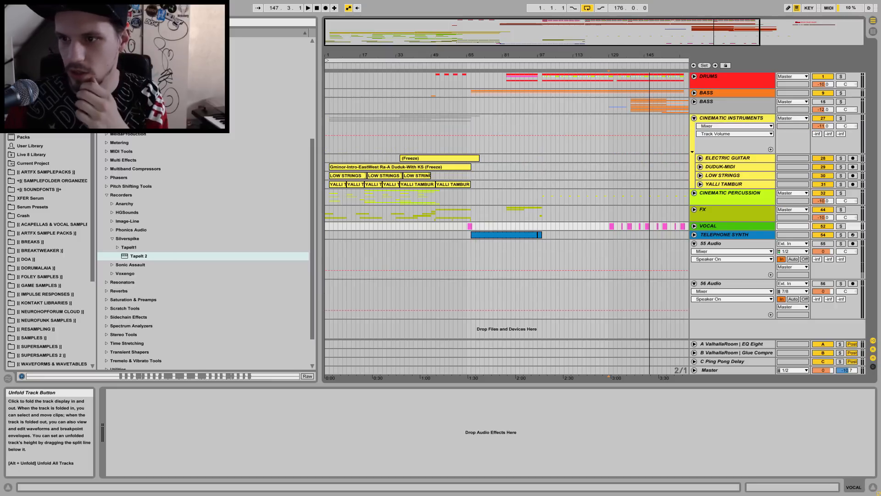
{"action": "left_click", "coordinate": [699, 158]}
{"action": "left_click", "coordinate": [440, 158]}
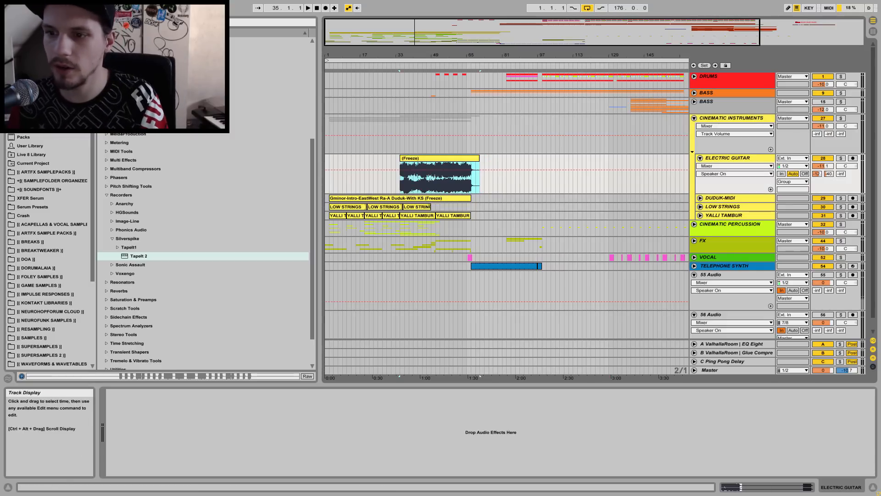
{"action": "left_click", "coordinate": [699, 198]}
{"action": "left_click", "coordinate": [699, 198]}
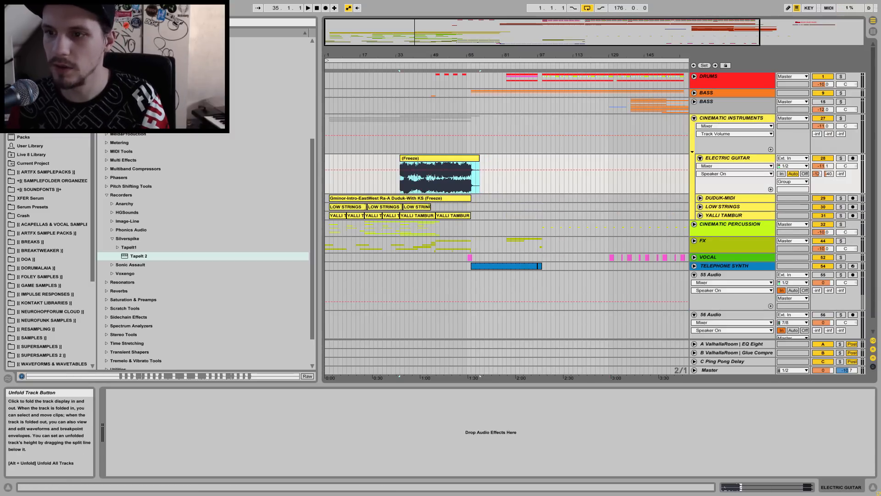
{"action": "left_click", "coordinate": [699, 158]}
{"action": "left_click", "coordinate": [694, 118]}
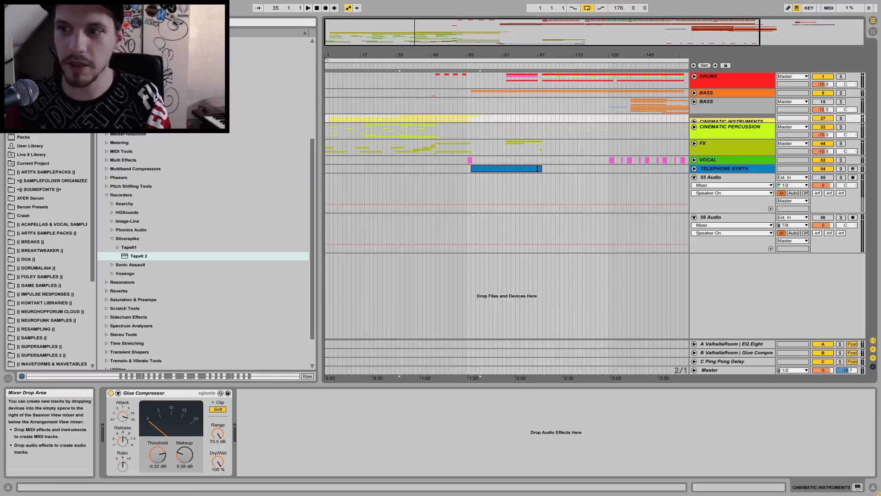
- Look over the reese resample tracks inside BASS group 15 and collapse the group
{"action": "left_click", "coordinate": [716, 105]}
{"action": "left_click", "coordinate": [694, 101]}
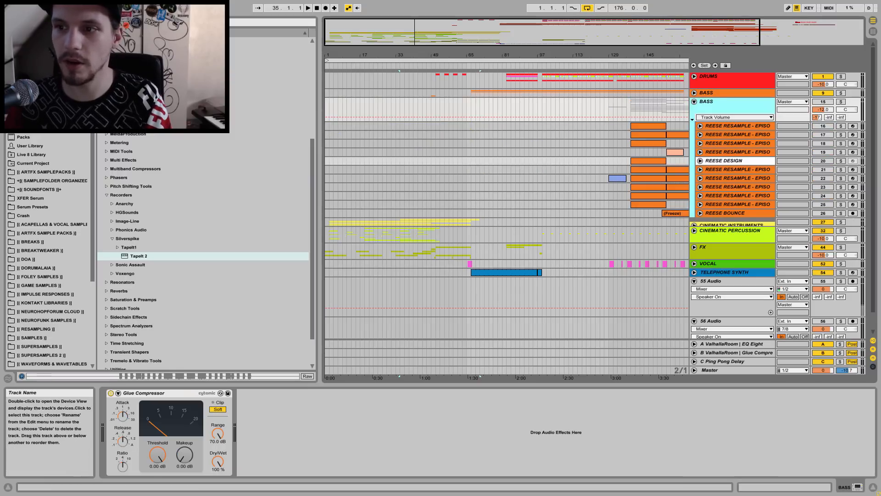
{"action": "left_click", "coordinate": [694, 102]}
- Examine the device chains of the MAIN BASS tracks in BASS group 9 and collapse the group
{"action": "left_click", "coordinate": [694, 92]}
{"action": "left_click", "coordinate": [719, 125]}
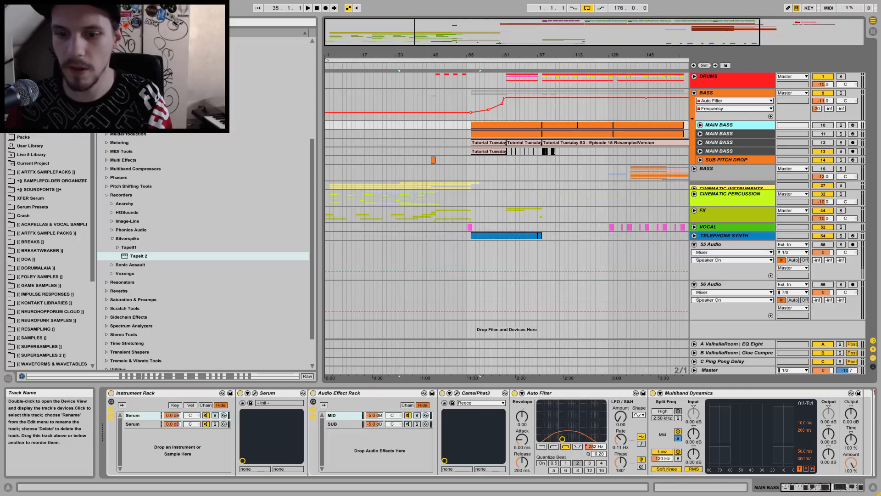
{"action": "mouse_move", "coordinate": [806, 487]}
{"action": "left_mouse_down"}
{"action": "mouse_move", "coordinate": [825, 487]}
{"action": "mouse_move", "coordinate": [803, 486]}
{"action": "left_mouse_up"}
{"action": "left_click", "coordinate": [719, 134]}
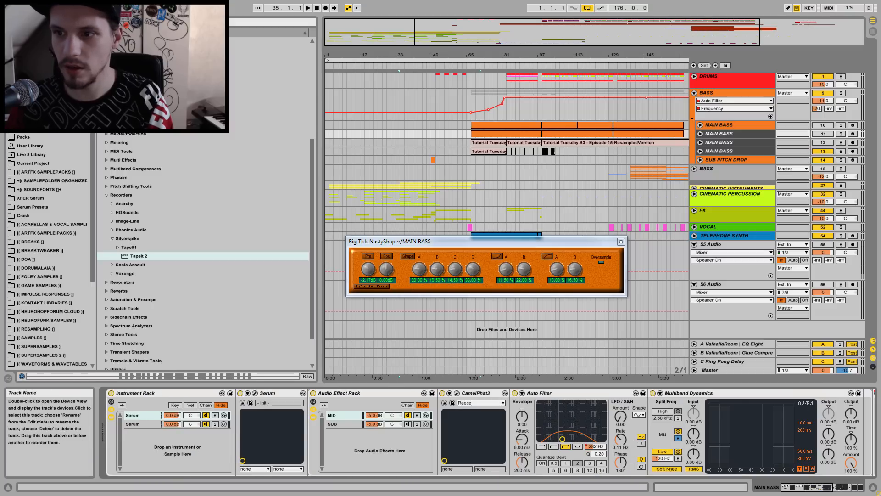
{"action": "left_click", "coordinate": [719, 142]}
{"action": "left_click", "coordinate": [719, 133]}
{"action": "left_click", "coordinate": [719, 142]}
{"action": "left_click", "coordinate": [719, 133]}
{"action": "left_click", "coordinate": [719, 125]}
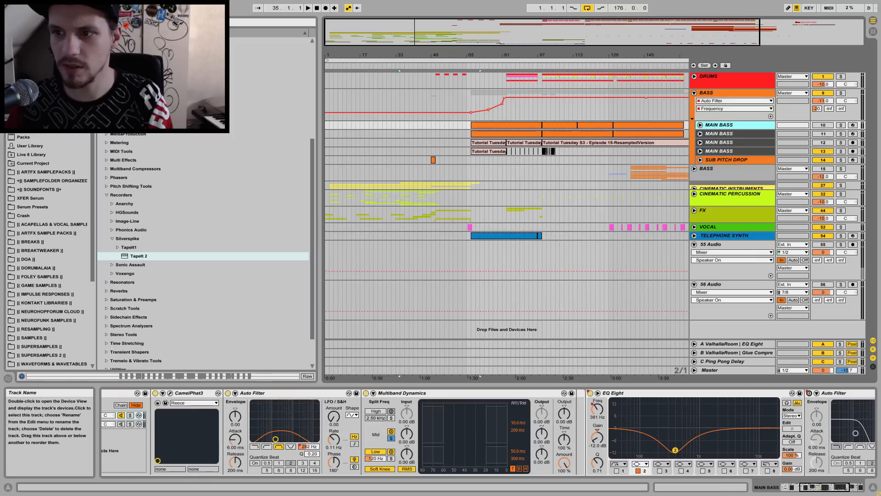
{"action": "left_click", "coordinate": [694, 93]}
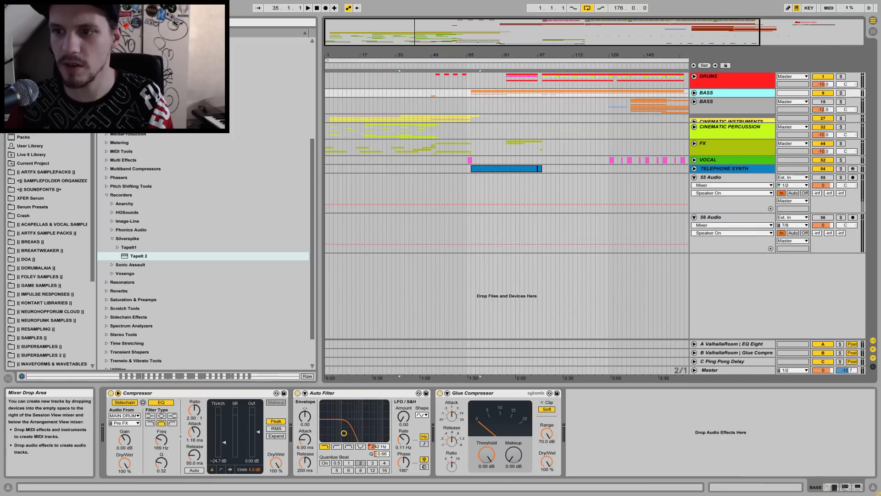
{"action": "left_click", "coordinate": [694, 121]}
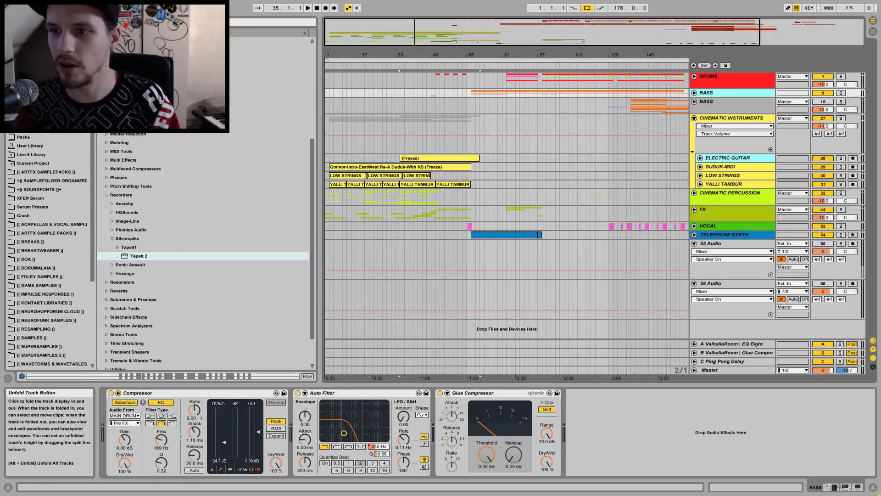
{"action": "left_click", "coordinate": [693, 118]}
{"action": "left_click", "coordinate": [734, 120]}
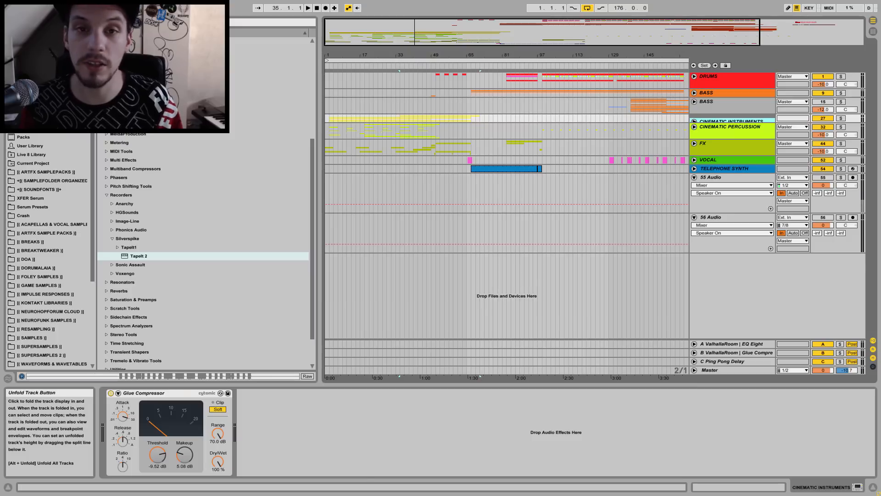
{"action": "left_click", "coordinate": [693, 120]}
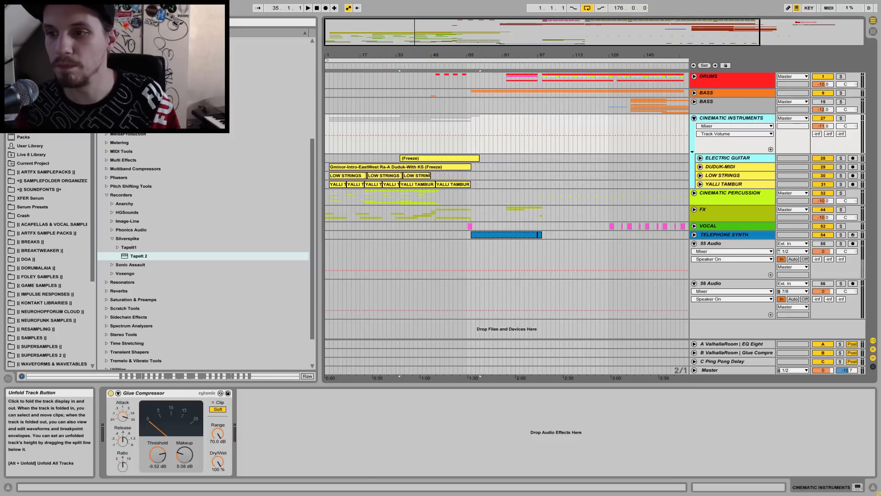
{"action": "left_click", "coordinate": [694, 118]}
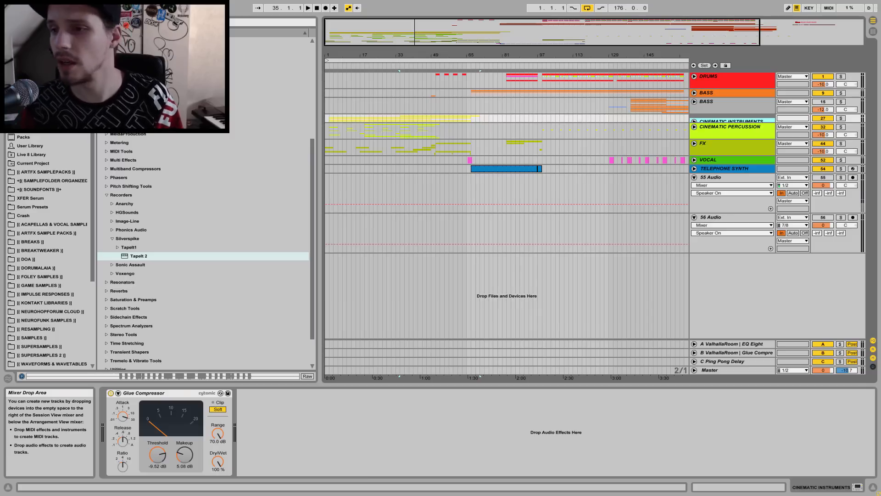
- Unfold DUDUK-MIDI in the CINEMATIC INSTRUMENTS group, listen to it from 35.1.1 to 39.1.1, and solo the track
{"action": "left_click", "coordinate": [693, 120]}
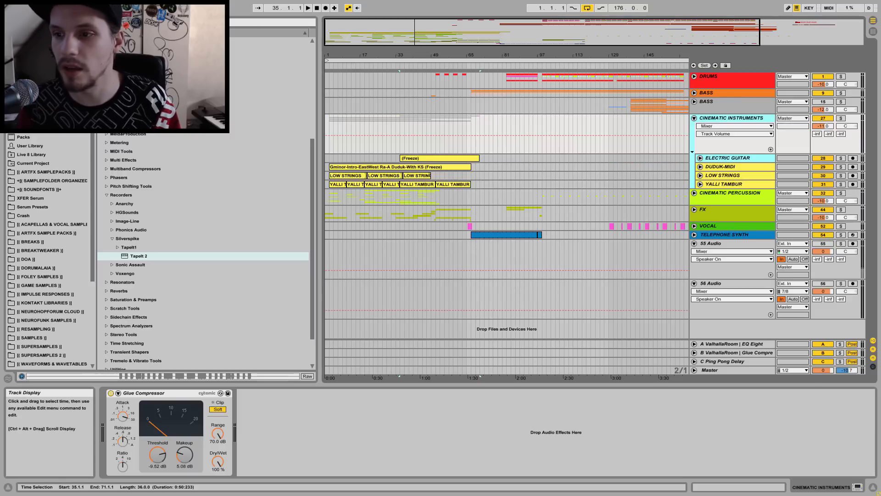
{"action": "left_click", "coordinate": [699, 167]}
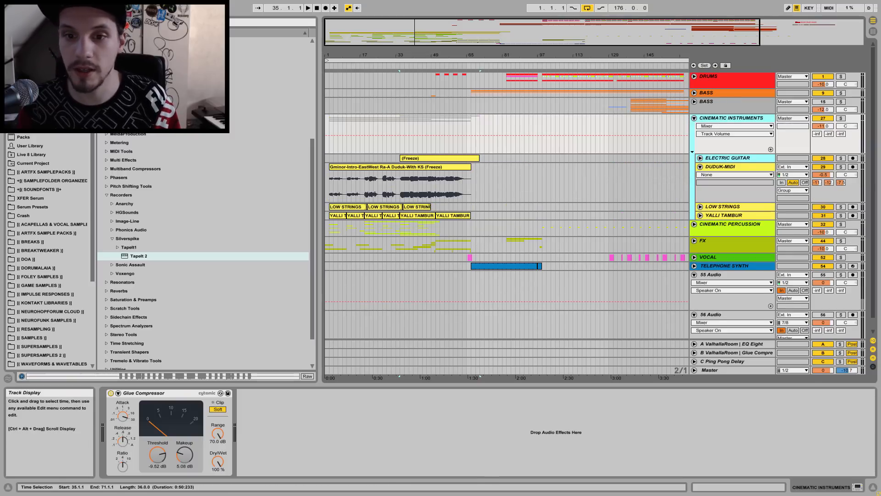
{"action": "left_click", "coordinate": [399, 183]}
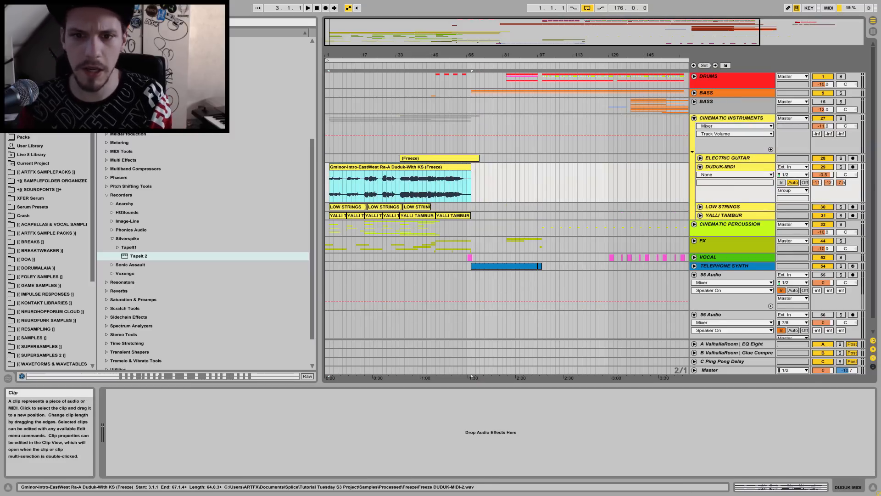
{"action": "left_click_drag", "start_coordinate": [400, 184], "coordinate": [409, 184]}
{"action": "key", "text": "space"}
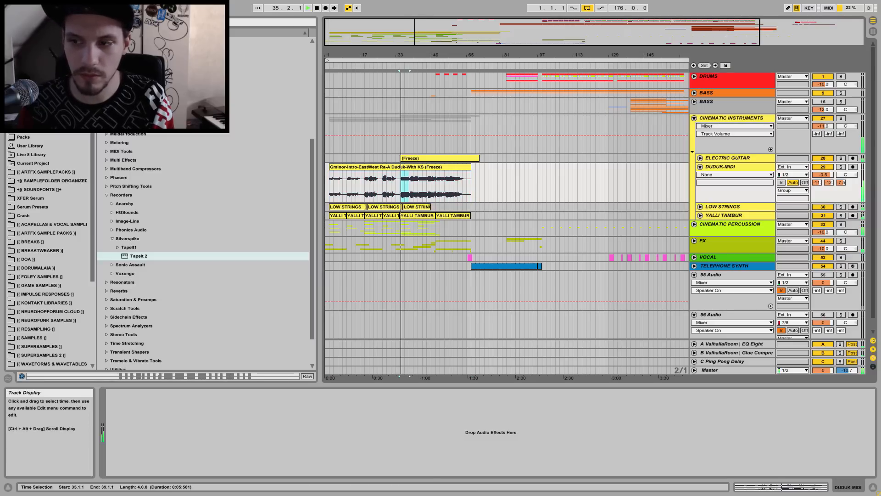
{"action": "left_click", "coordinate": [840, 166]}
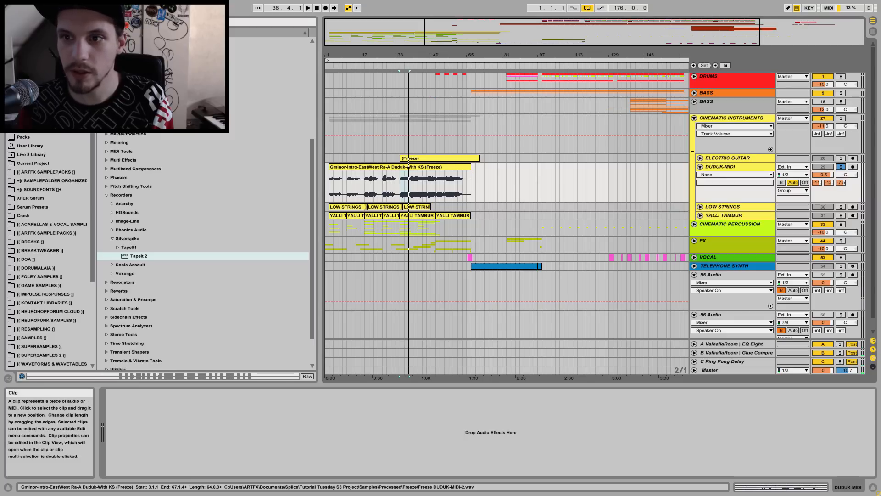
{"action": "left_click_drag", "start_coordinate": [404, 183], "coordinate": [533, 183]}
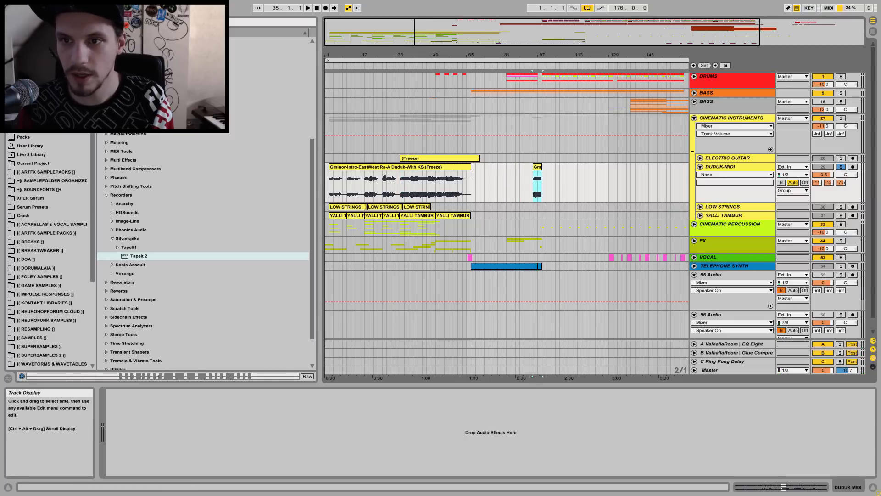
{"action": "left_click_drag", "start_coordinate": [540, 58], "coordinate": [540, 92]}
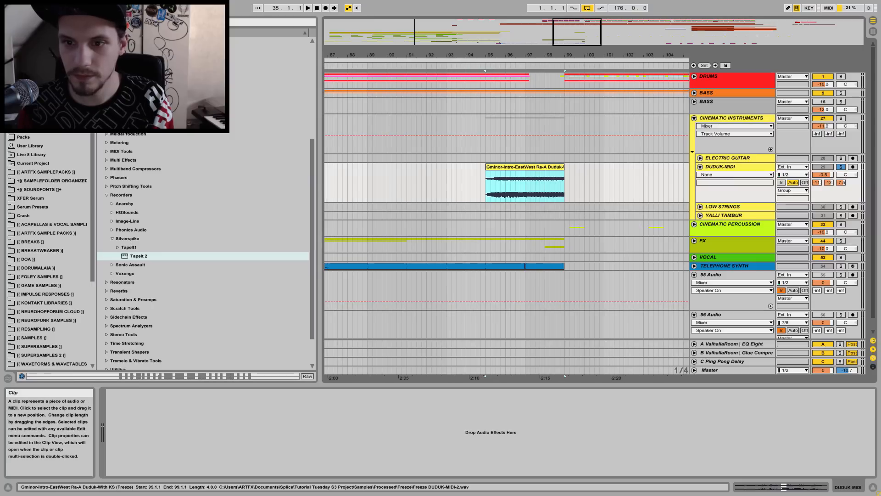
{"action": "mouse_move", "coordinate": [535, 57]}
{"action": "left_mouse_down"}
{"action": "mouse_move", "coordinate": [534, 23]}
{"action": "mouse_move", "coordinate": [648, 56]}
{"action": "left_mouse_up"}
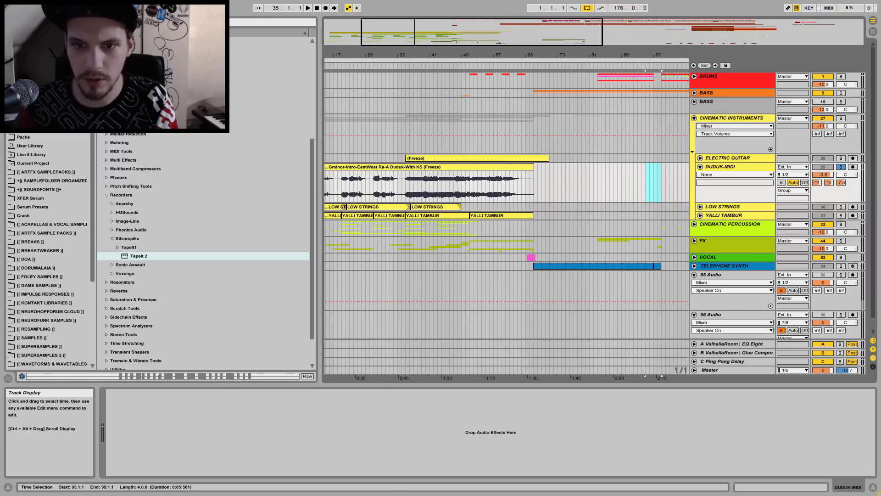
- Listen to passages of the soloed DUDUK-MIDI clip, starting from 39.1.1 and 47.1.1
{"action": "left_click", "coordinate": [337, 186]}
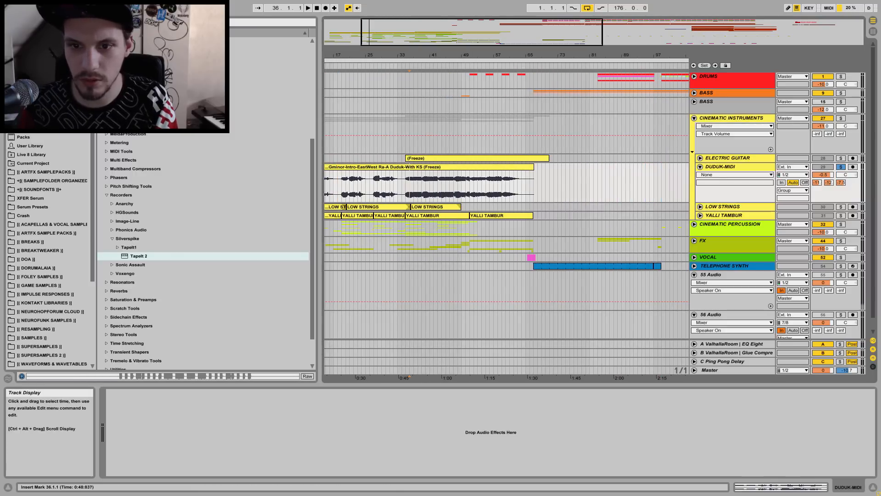
{"action": "left_click_drag", "start_coordinate": [405, 186], "coordinate": [418, 185]}
{"action": "left_click", "coordinate": [421, 186]}
{"action": "key", "text": "space"}
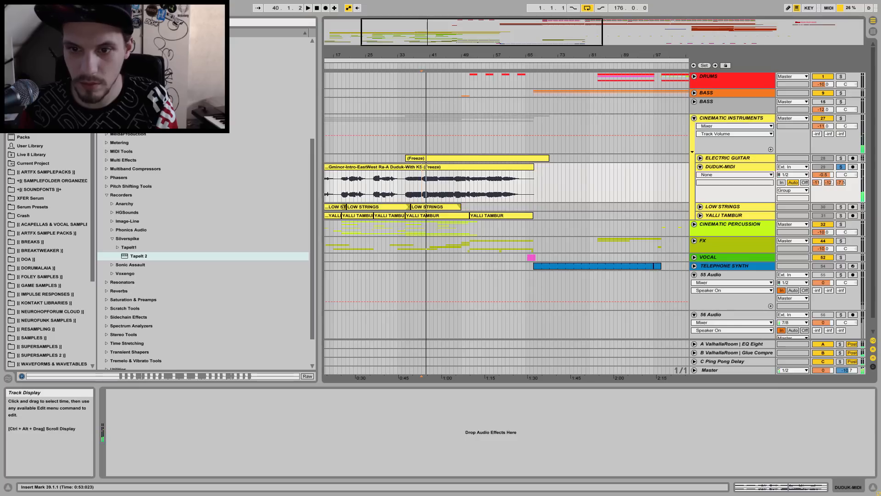
{"action": "key", "text": "space"}
{"action": "left_click", "coordinate": [457, 186]}
{"action": "key", "text": "space"}
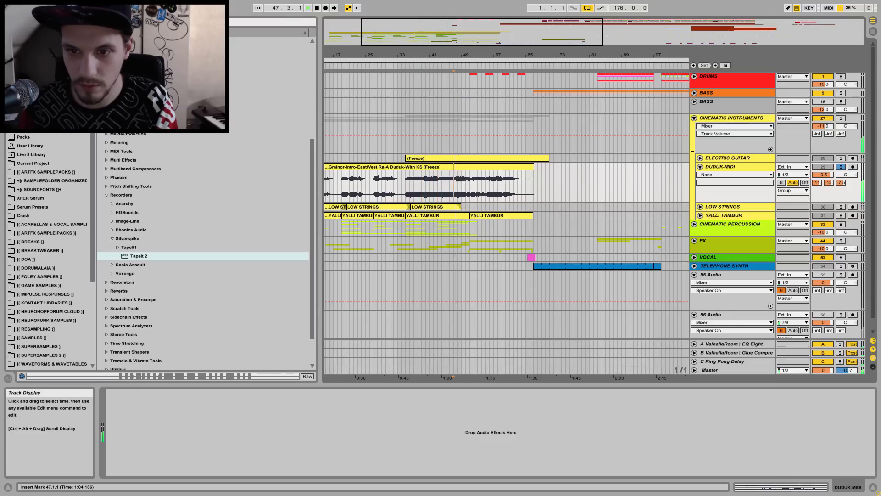
{"action": "key", "text": "space"}
{"action": "left_click", "coordinate": [474, 194]}
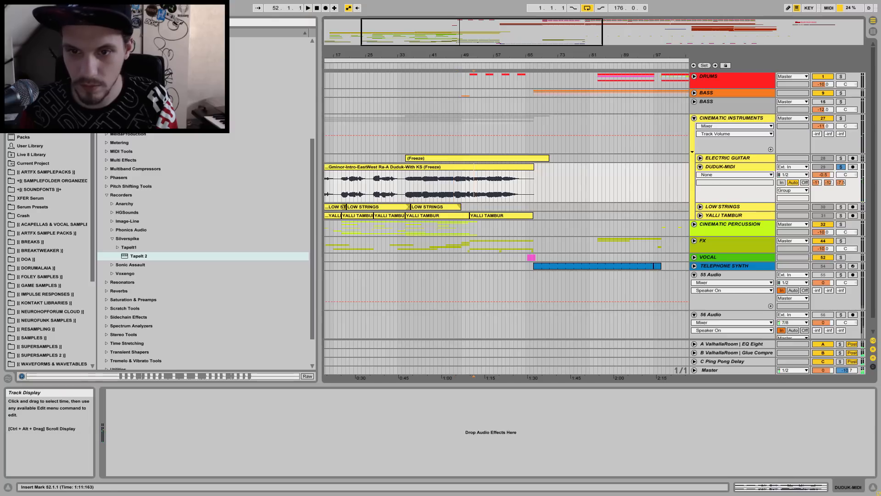
- Copy the two-bar duduk passage from 35.1.1 to 97.1.1, unsolo DUDUK-MIDI, and listen to the copy in the mix
{"action": "left_click_drag", "start_coordinate": [406, 189], "coordinate": [661, 167]}
{"action": "left_click", "coordinate": [654, 183]}
{"action": "left_click", "coordinate": [840, 167]}
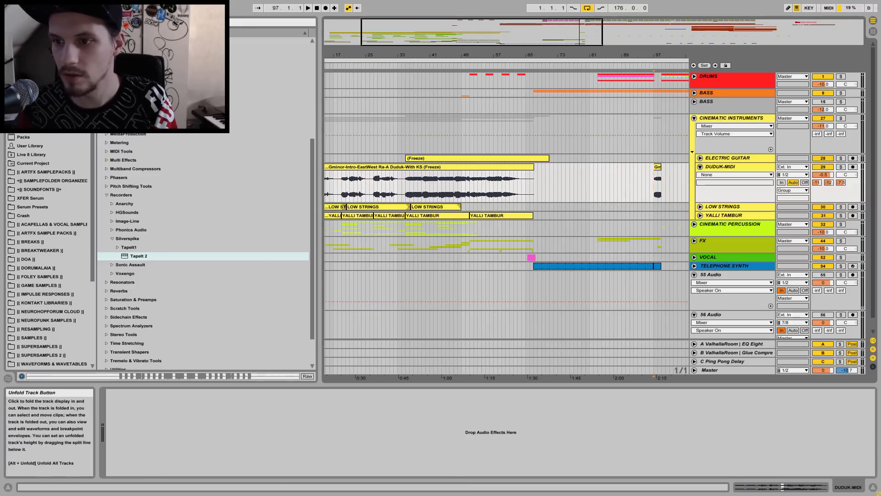
{"action": "key", "text": "space"}
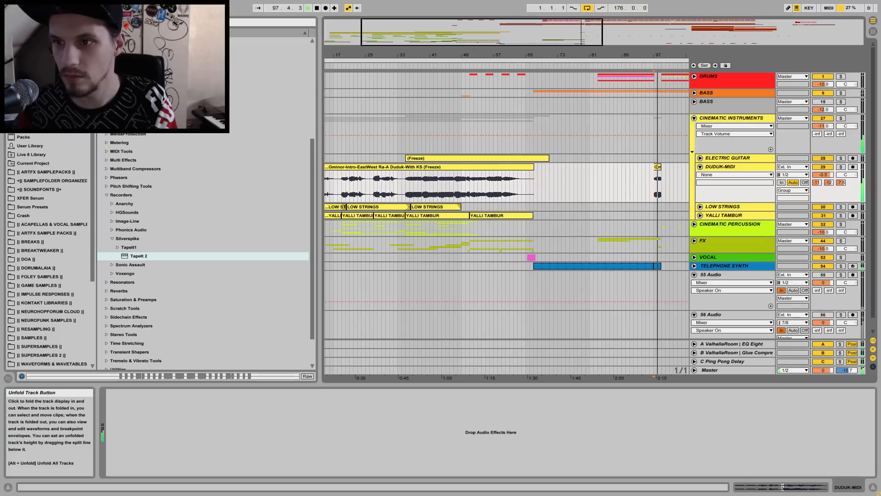
{"action": "left_click_drag", "start_coordinate": [659, 55], "coordinate": [538, 117]}
{"action": "key", "text": "space"}
{"action": "left_click_drag", "start_coordinate": [538, 186], "coordinate": [451, 186]}
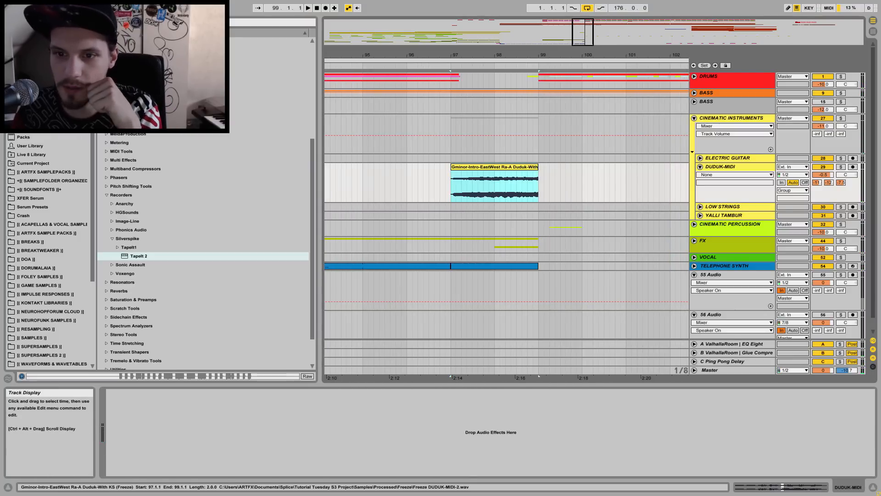
- Open the copied duduk clip at 97.1.1, set its warp mode to Complex Pro, and listen to it
{"action": "double_click", "coordinate": [494, 167]}
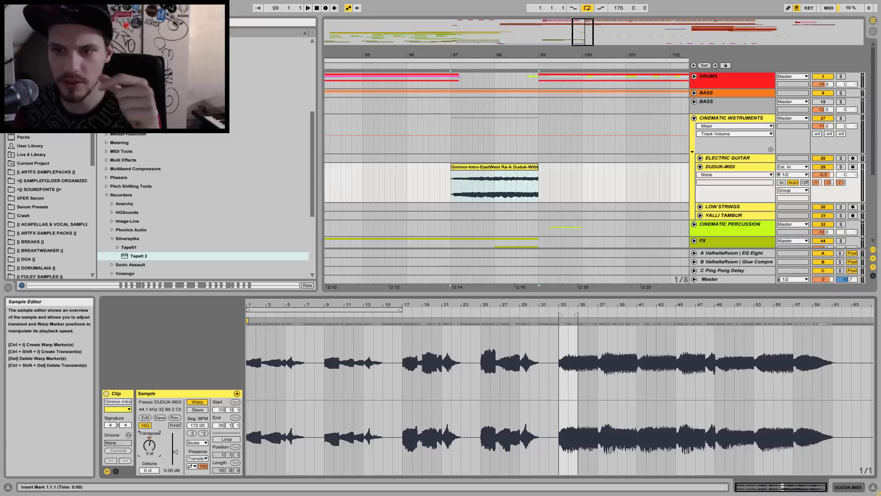
{"action": "key", "text": "space"}
{"action": "left_click", "coordinate": [198, 443]}
{"action": "left_click", "coordinate": [198, 441]}
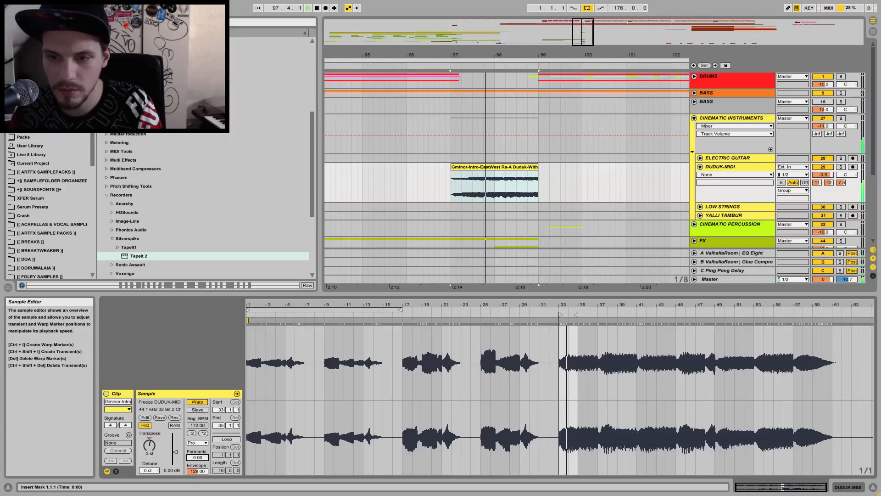
{"action": "key", "text": "space"}
- Add a fade-in spanning the whole duduk copy at 97.1.1, bend its curve slightly lower, and listen to it
{"action": "left_click", "coordinate": [494, 167]}
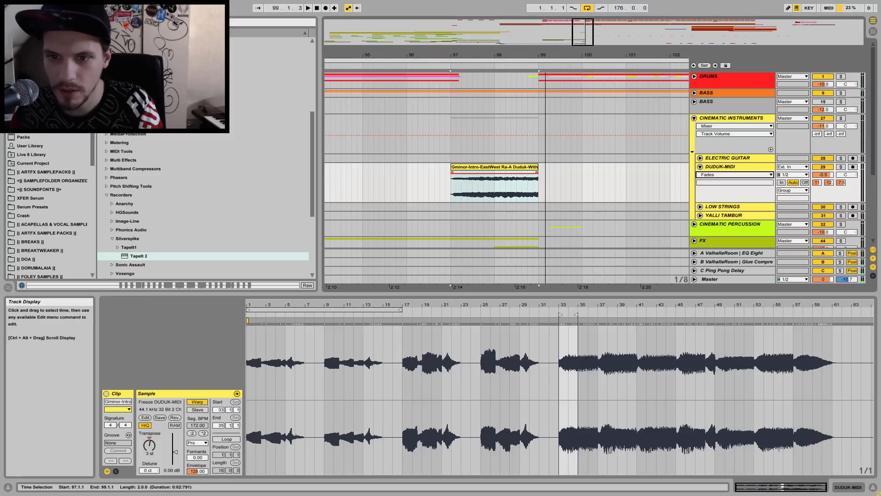
{"action": "left_click_drag", "start_coordinate": [452, 172], "coordinate": [537, 172]}
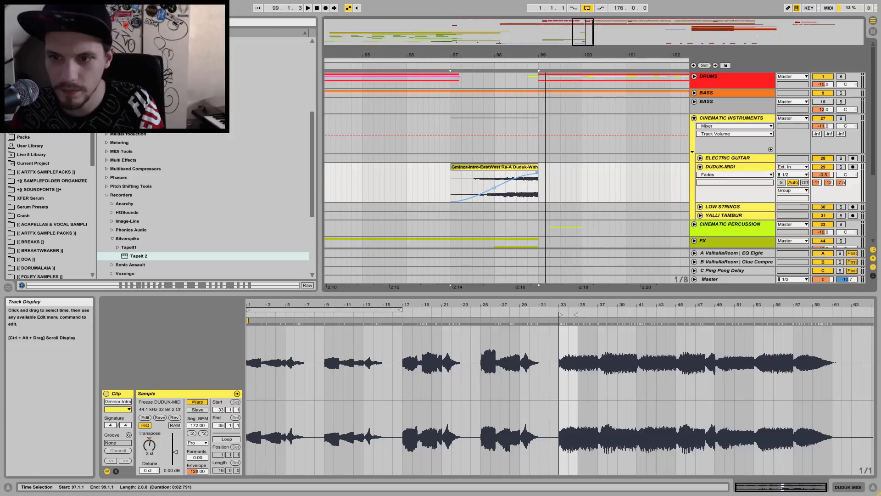
{"action": "left_click_drag", "start_coordinate": [495, 188], "coordinate": [498, 194]}
{"action": "key", "text": "space"}
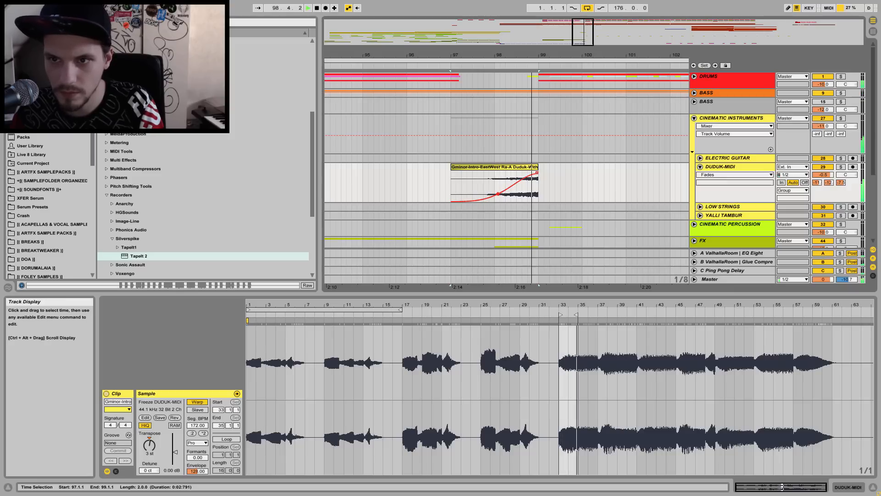
{"action": "key", "text": "space"}
- Delete the duduk copy between 97.1.1 and 99.1.1 and bring most of the arrangement into view
{"action": "left_click", "coordinate": [498, 159]}
{"action": "left_click", "coordinate": [498, 167]}
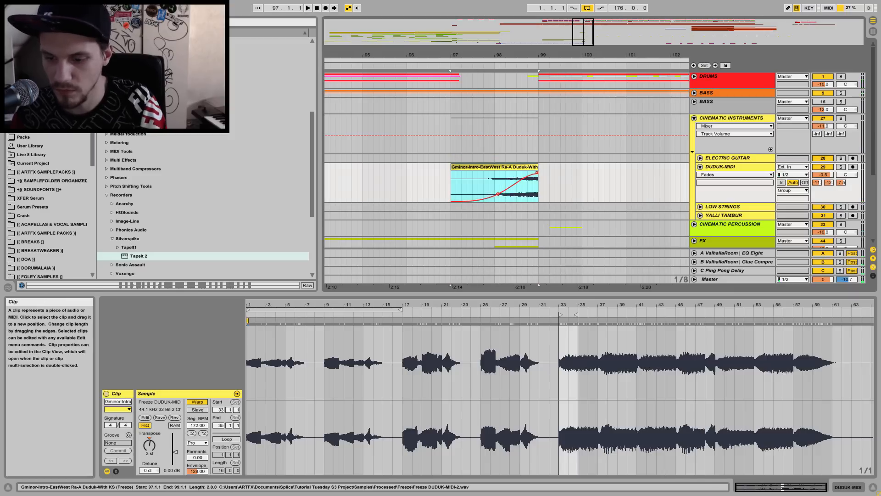
{"action": "key", "text": "Delete"}
{"action": "left_click_drag", "start_coordinate": [494, 55], "coordinate": [494, 12]}
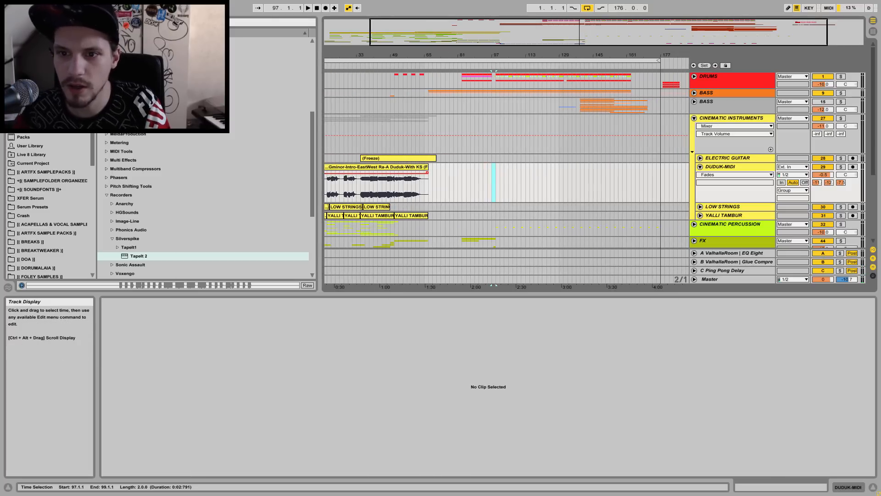
- Fold the CINEMATIC INSTRUMENTS group, listen to the mix from 99.1.1, and fold the 55 Audio and 56 Audio tracks
{"action": "left_click", "coordinate": [492, 182]}
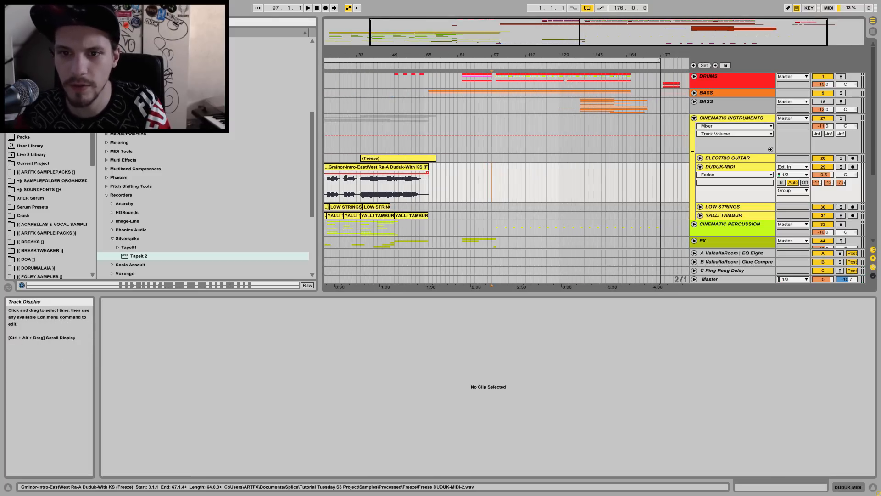
{"action": "left_click", "coordinate": [694, 118]}
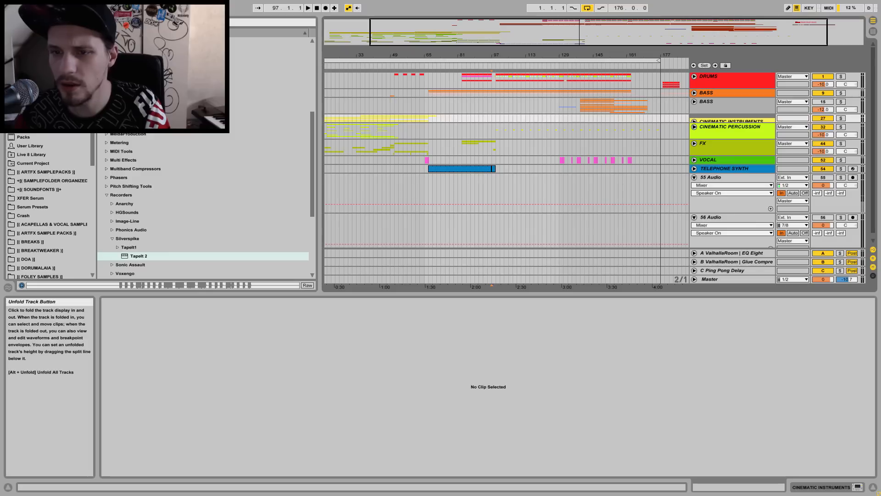
{"action": "left_click", "coordinate": [495, 80]}
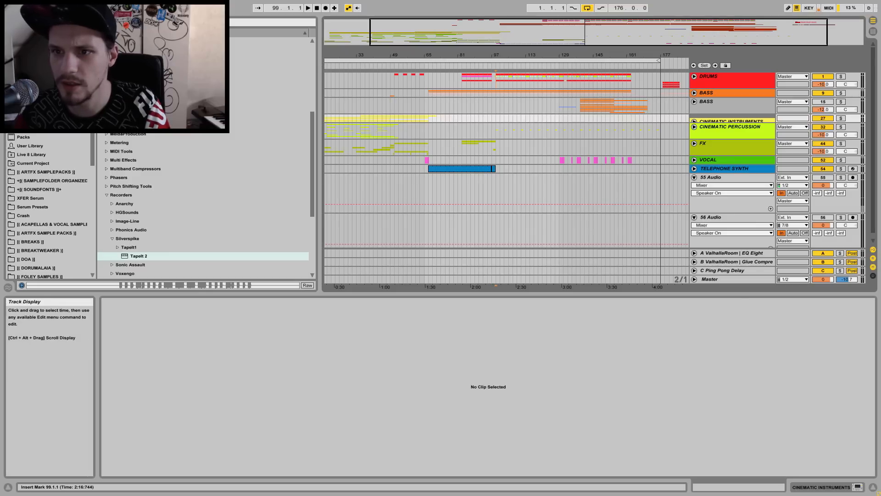
{"action": "key", "text": "space"}
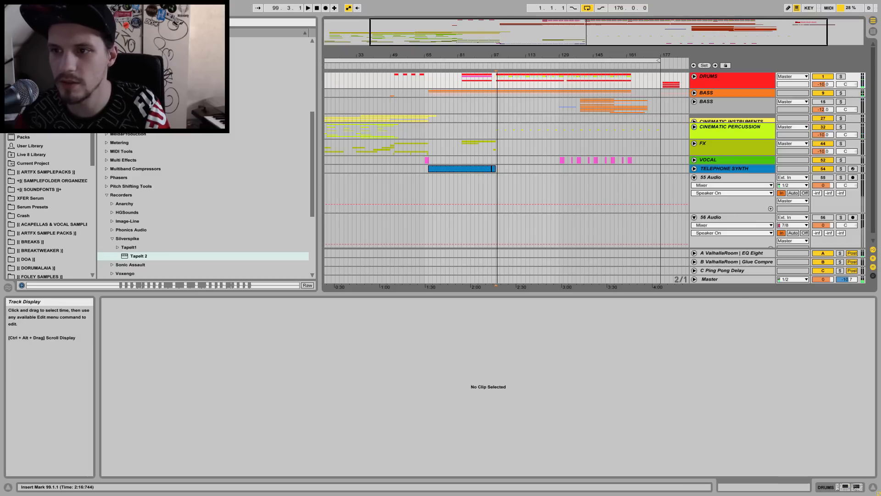
{"action": "key", "text": "space"}
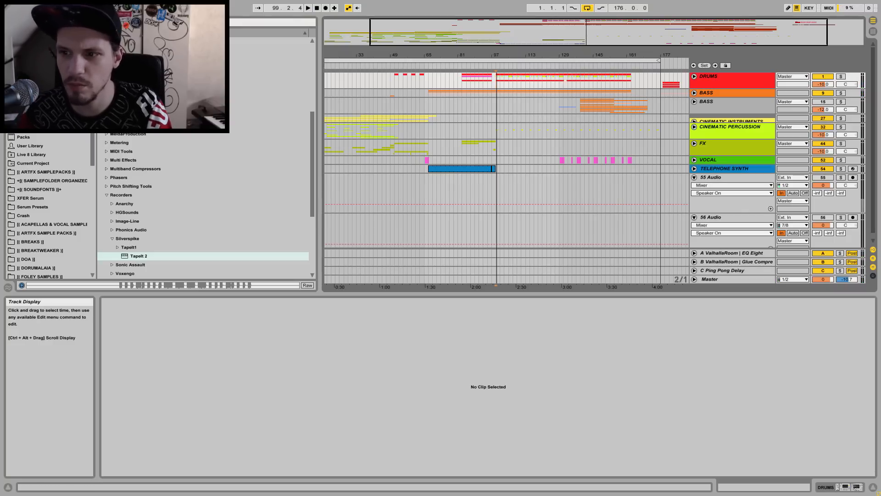
{"action": "left_click", "coordinate": [693, 177]}
{"action": "left_click", "coordinate": [694, 186]}
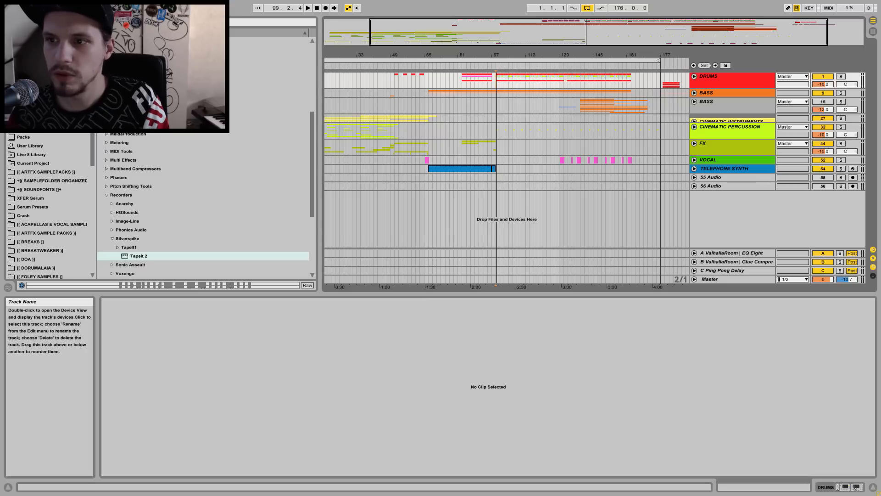
- Unfold the DRUMS group, look over its tracks, and fold the MAIN DRUMS track
{"action": "left_click", "coordinate": [694, 77]}
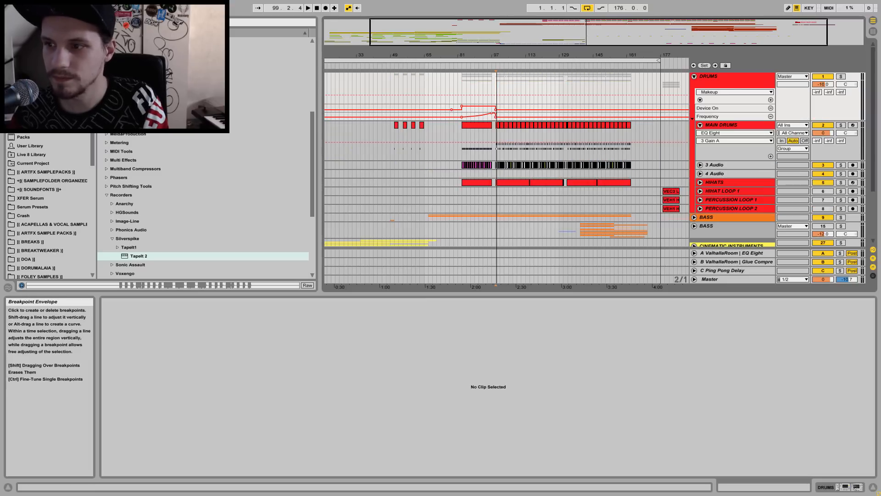
{"action": "scroll", "coordinate": [734, 158], "scroll_direction": "down", "scroll_amount": 3}
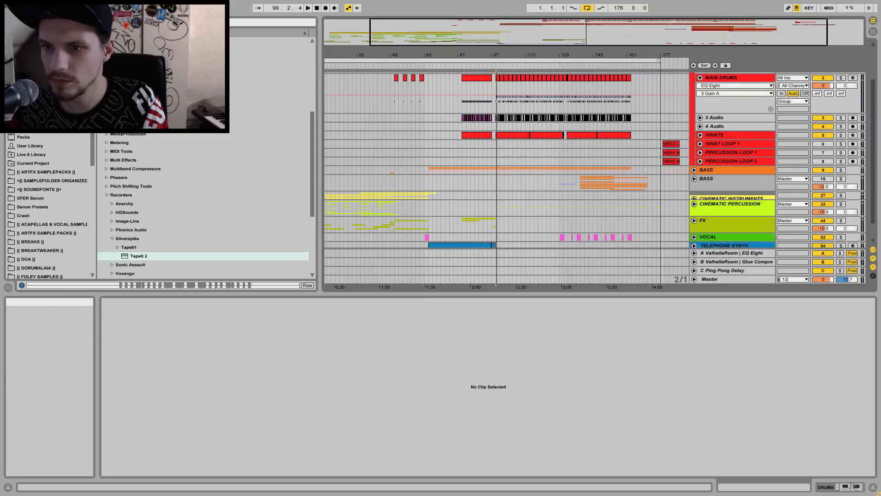
{"action": "scroll", "coordinate": [734, 158], "scroll_direction": "up", "scroll_amount": 3}
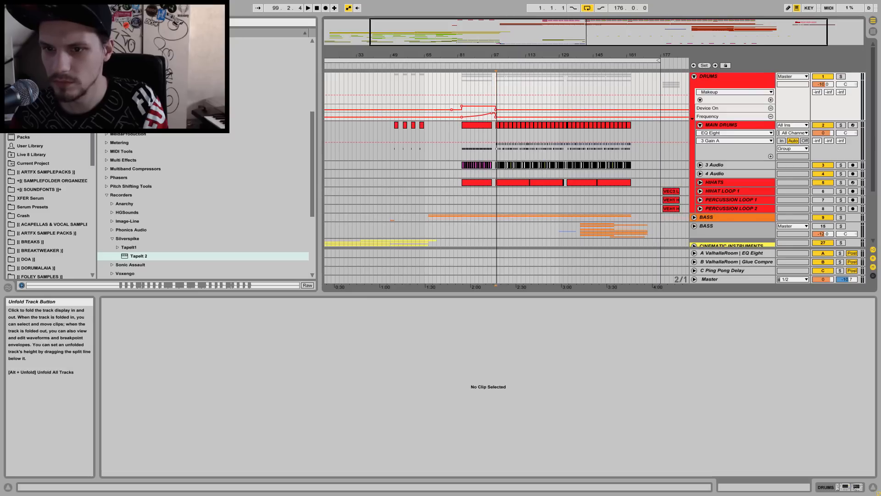
{"action": "left_click", "coordinate": [700, 182]}
{"action": "left_click", "coordinate": [700, 182]}
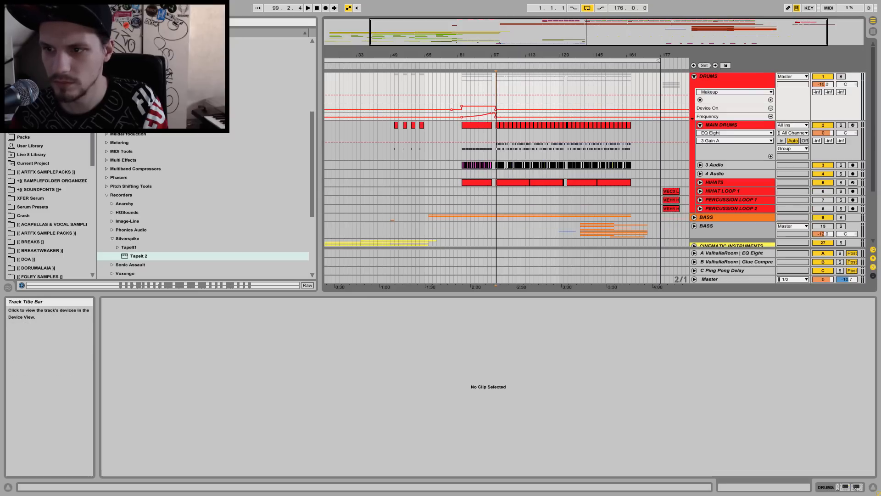
{"action": "left_click", "coordinate": [712, 125]}
{"action": "left_click", "coordinate": [700, 125]}
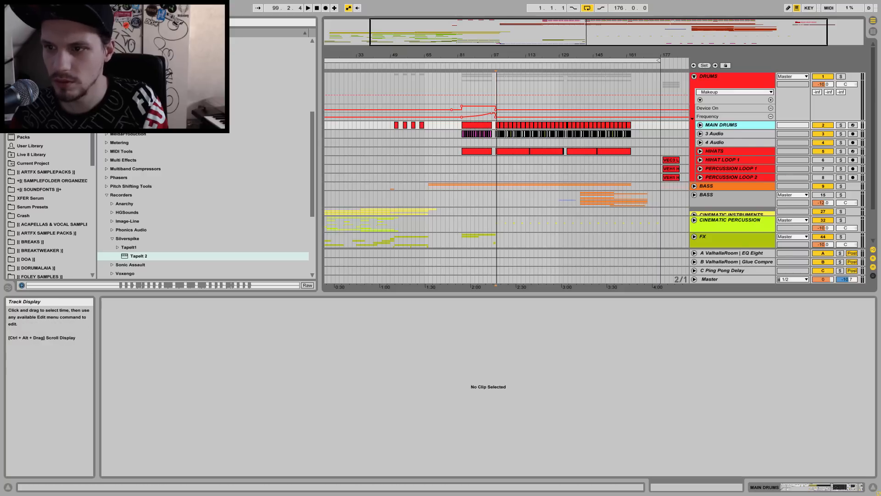
- Check the 3 Audio drum track, play the arrangement from 95.1.1, and fold the DRUMS group
{"action": "left_click", "coordinate": [716, 134]}
{"action": "left_click", "coordinate": [700, 133]}
{"action": "left_click", "coordinate": [488, 157]}
{"action": "key", "text": "space"}
{"action": "left_click", "coordinate": [694, 76]}
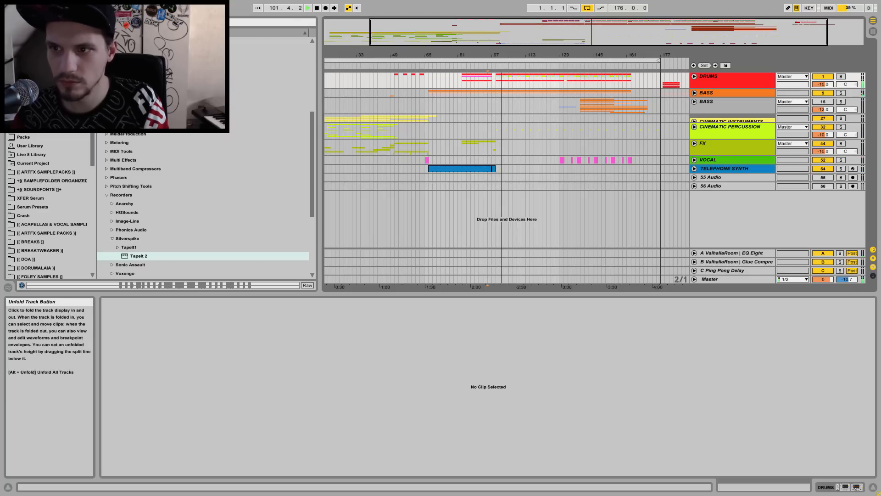
- Unfold the BASS group, solo MAIN BASS track 13, and listen to its chopped clips from 177.1.1 and 179.1.1
{"action": "left_click", "coordinate": [693, 92]}
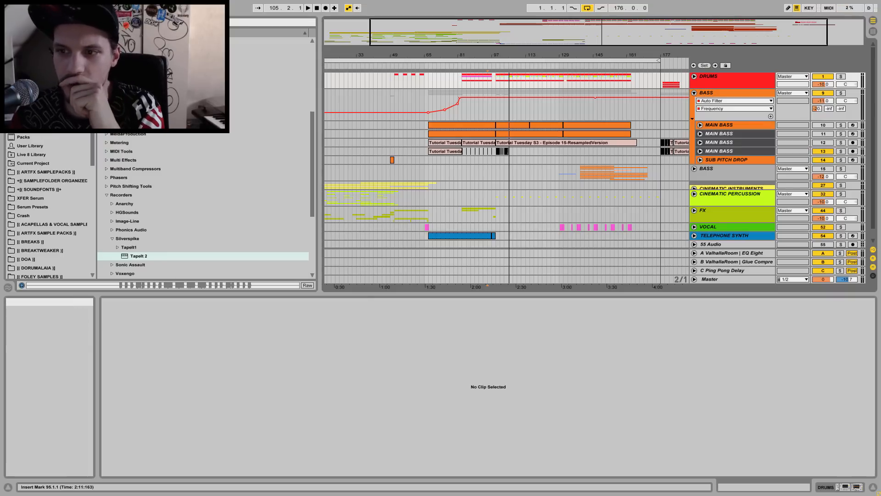
{"action": "left_click", "coordinate": [661, 152]}
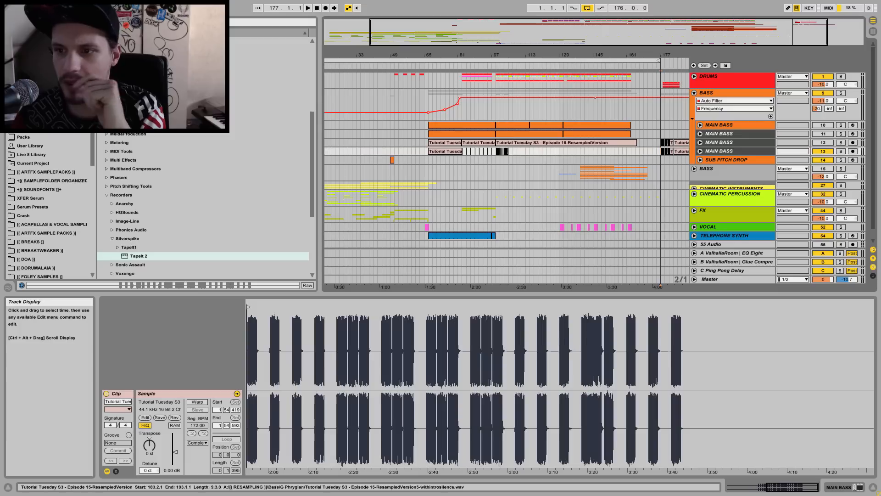
{"action": "left_click", "coordinate": [841, 151]}
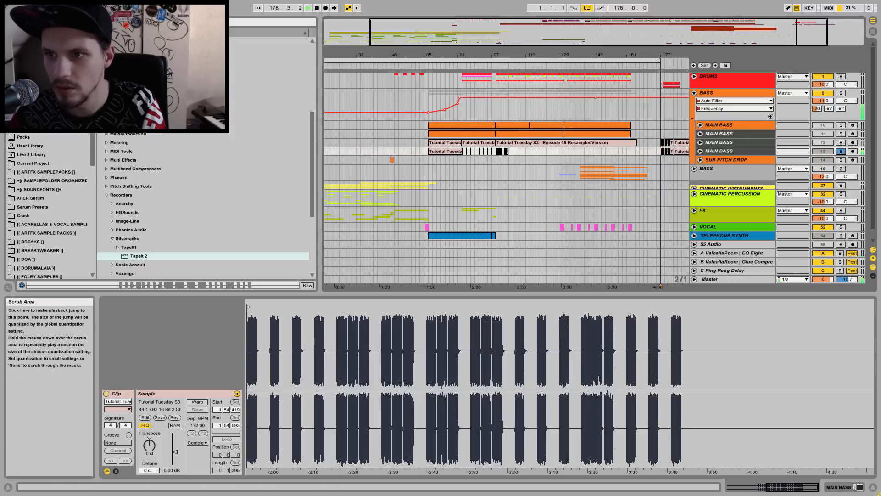
{"action": "key", "text": "plus"}
{"action": "key", "text": "plus"}
{"action": "left_click_drag", "start_coordinate": [543, 54], "coordinate": [487, 89]}
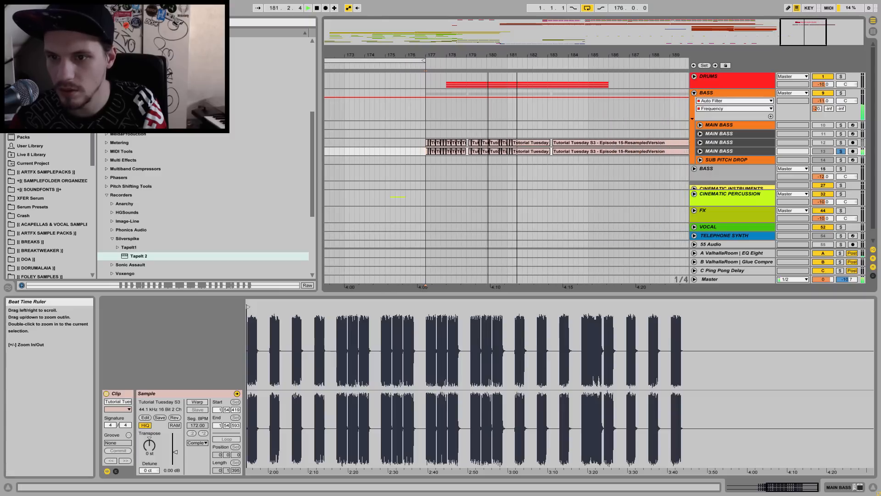
{"action": "key", "text": "space"}
{"action": "left_click", "coordinate": [467, 151]}
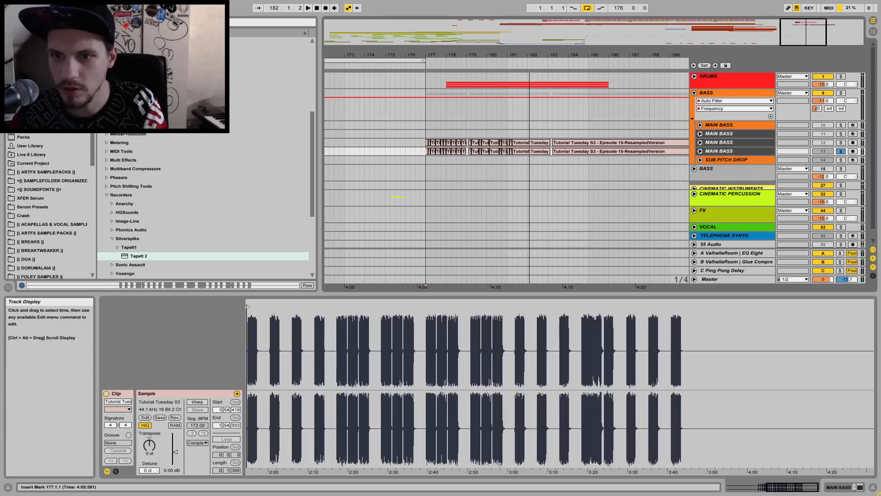
{"action": "key", "text": "space"}
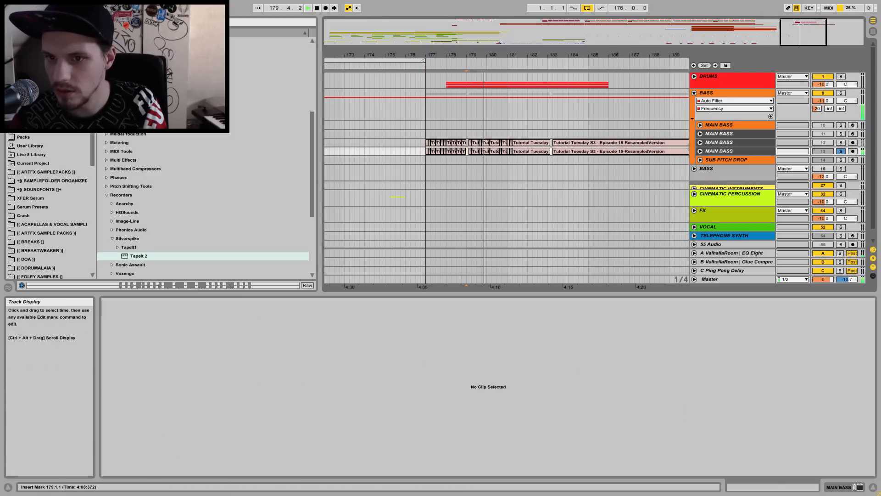
{"action": "key", "text": "space"}
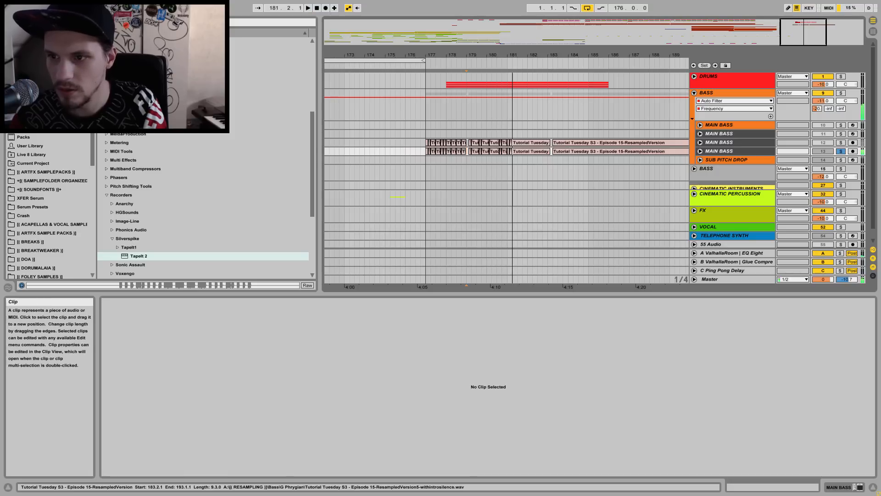
- Unfold the soloed MAIN BASS track 13 and listen closely to its chopped resampled clips after 177.1.1
{"action": "left_click", "coordinate": [700, 151]}
{"action": "left_click_drag", "start_coordinate": [477, 55], "coordinate": [549, 83]}
{"action": "left_click", "coordinate": [362, 169]}
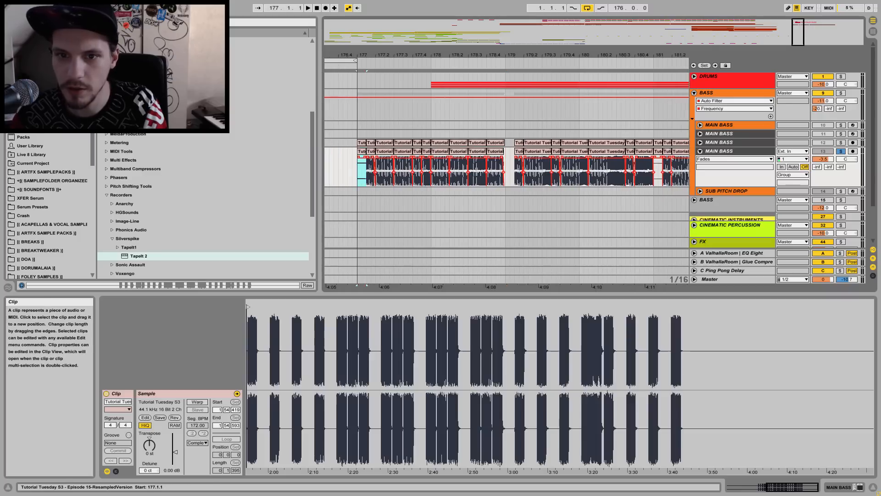
{"action": "key", "text": "space"}
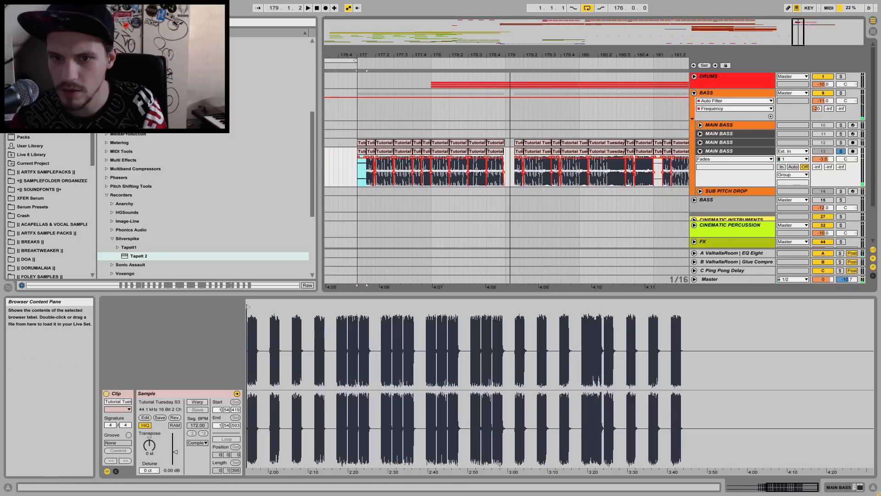
{"action": "left_click_drag", "start_coordinate": [378, 55], "coordinate": [445, 13]}
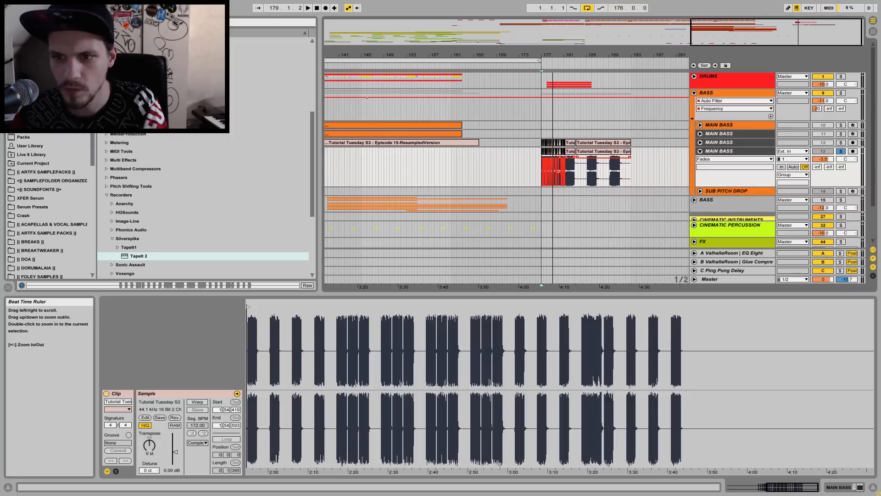
{"action": "left_click", "coordinate": [553, 114]}
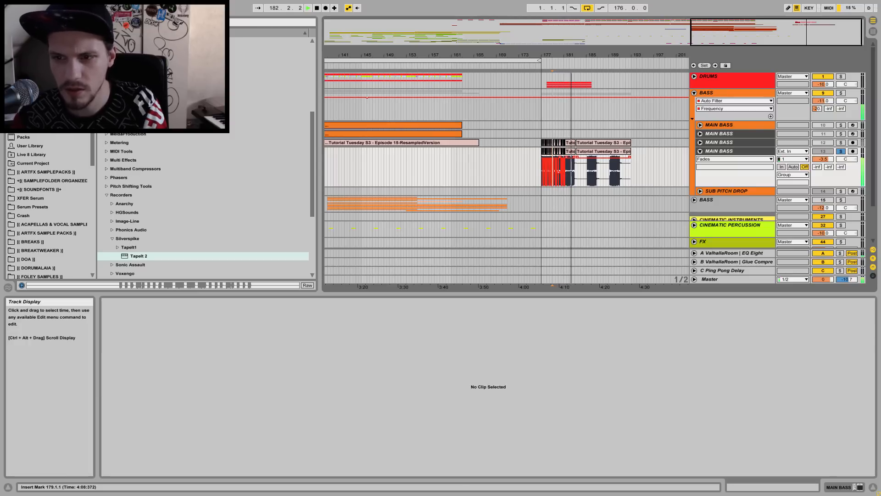
{"action": "left_click", "coordinate": [592, 170]}
- Unsolo MAIN BASS track 13 and listen to its chopped passage from 99.1.1 in the mix
{"action": "left_click_drag", "start_coordinate": [456, 55], "coordinate": [413, 57]}
{"action": "left_click", "coordinate": [402, 170]}
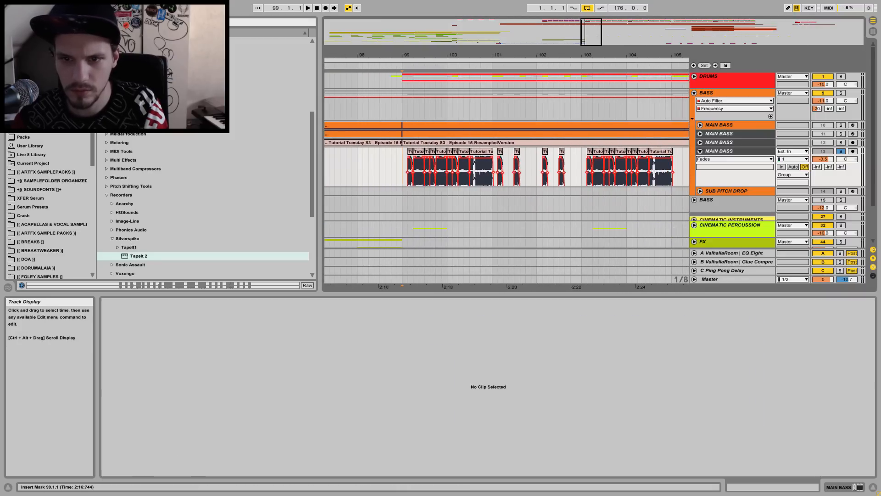
{"action": "key", "text": "space"}
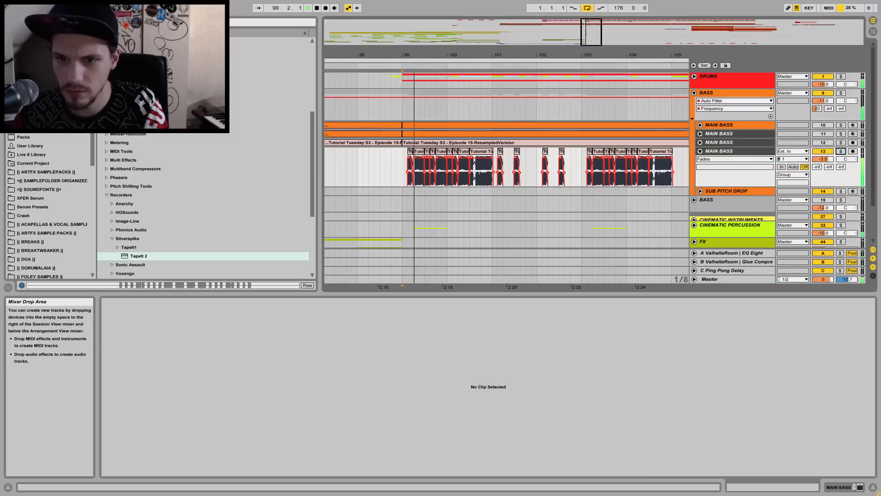
{"action": "key", "text": "space"}
- Set the transposition of the MAIN BASS clip at 99.4.1 to 0 st and listen to the passage from 99.1.1
{"action": "left_click", "coordinate": [441, 170]}
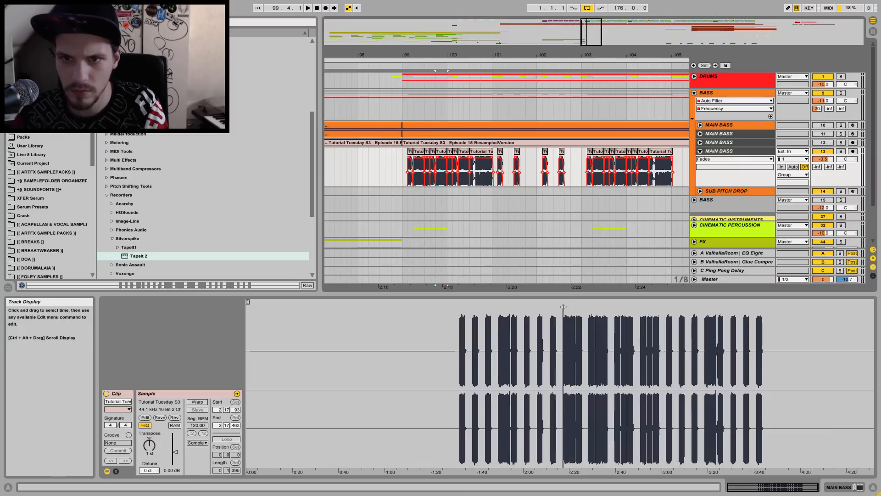
{"action": "left_click", "coordinate": [149, 444]}
{"action": "key", "text": "Delete"}
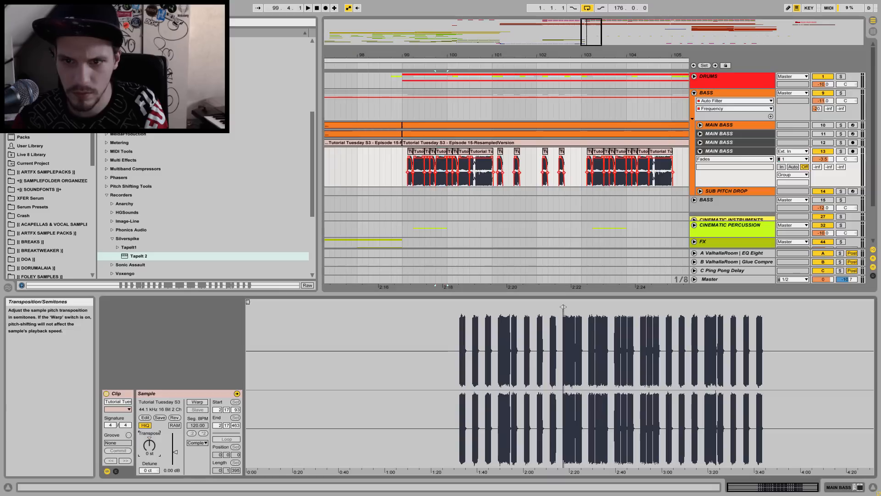
{"action": "key", "text": "space"}
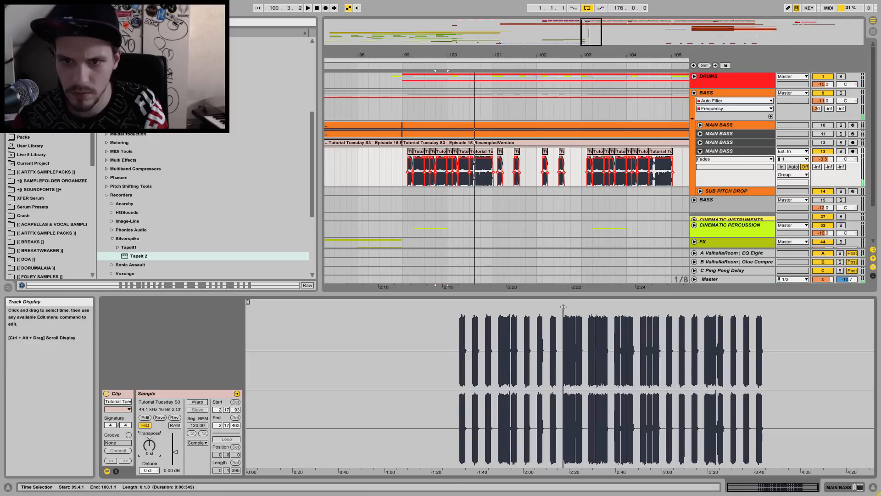
{"action": "left_click", "coordinate": [403, 205]}
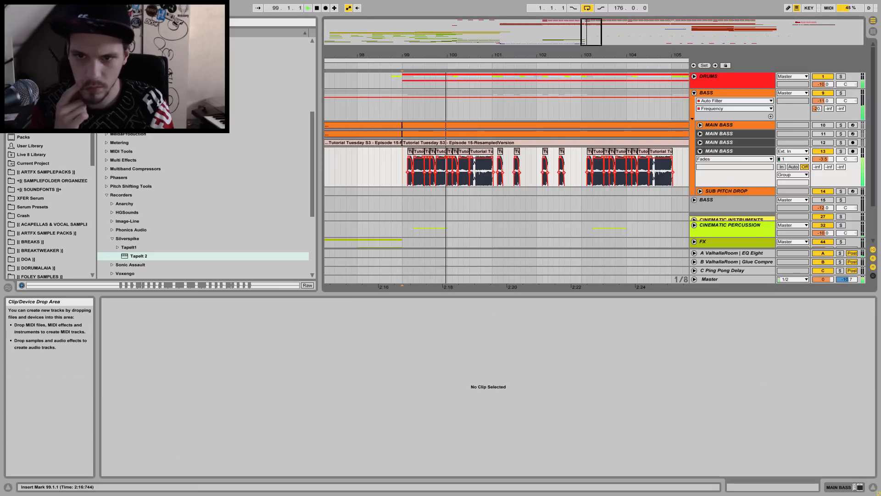
{"action": "key", "text": "space"}
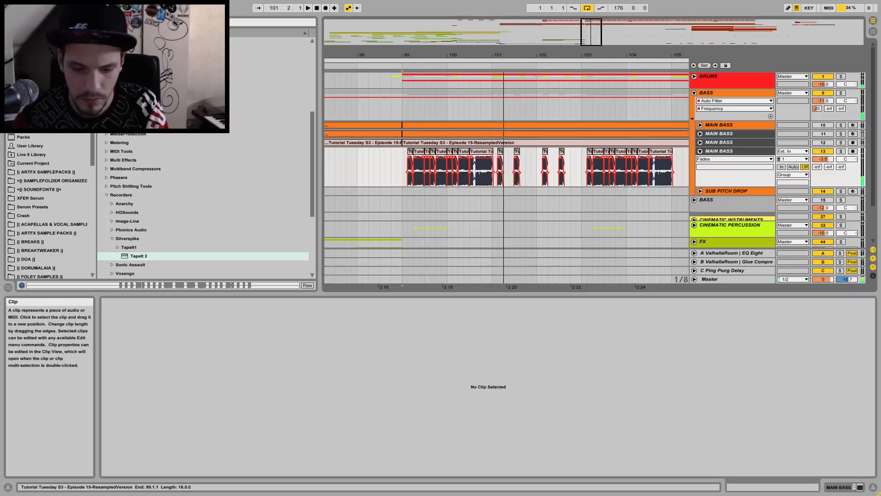
{"action": "key", "text": "space"}
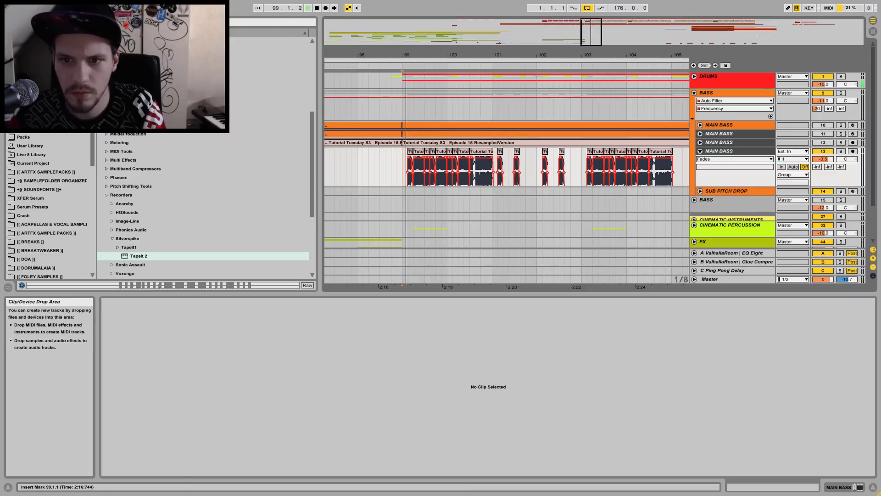
- Extend the MAIN BASS clip at 100.1.1 to end at 100.2.1 and listen to it
{"action": "left_click_drag", "start_coordinate": [447, 55], "coordinate": [452, 120]}
{"action": "left_click", "coordinate": [468, 150]}
{"action": "key", "text": "space"}
{"action": "key", "text": "space"}
{"action": "left_click_drag", "start_coordinate": [485, 151], "coordinate": [514, 151]}
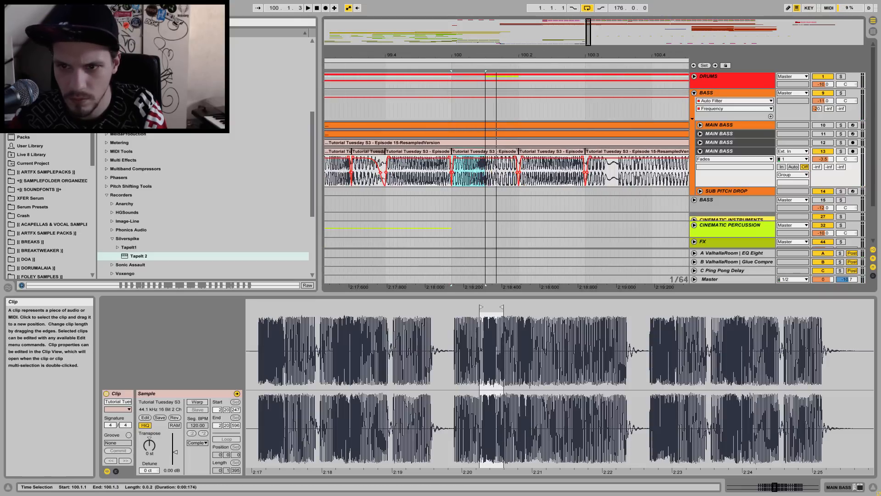
{"action": "key", "text": "space"}
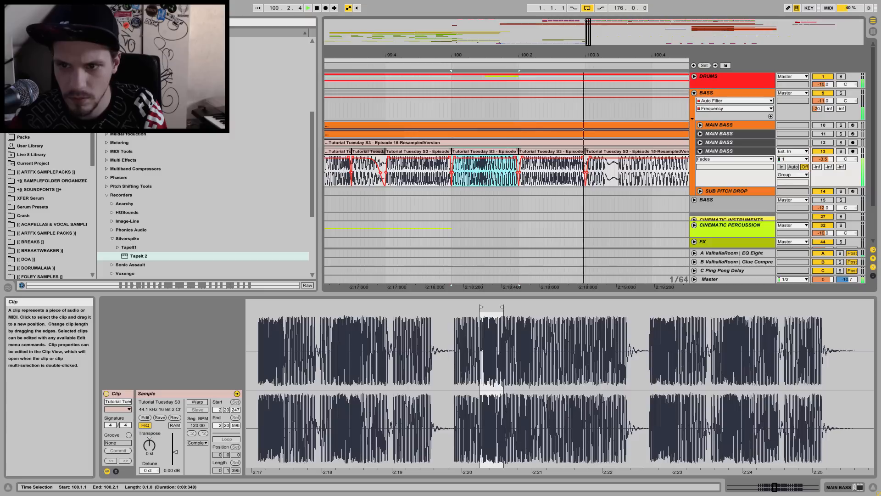
- Listen to the edited MAIN BASS passage again from 99.1.1, checking the clips around 100.1.1
{"action": "mouse_move", "coordinate": [441, 55]}
{"action": "left_mouse_down"}
{"action": "mouse_move", "coordinate": [436, 28]}
{"action": "mouse_move", "coordinate": [464, 28]}
{"action": "left_mouse_up"}
{"action": "left_click", "coordinate": [388, 169]}
{"action": "key", "text": "space"}
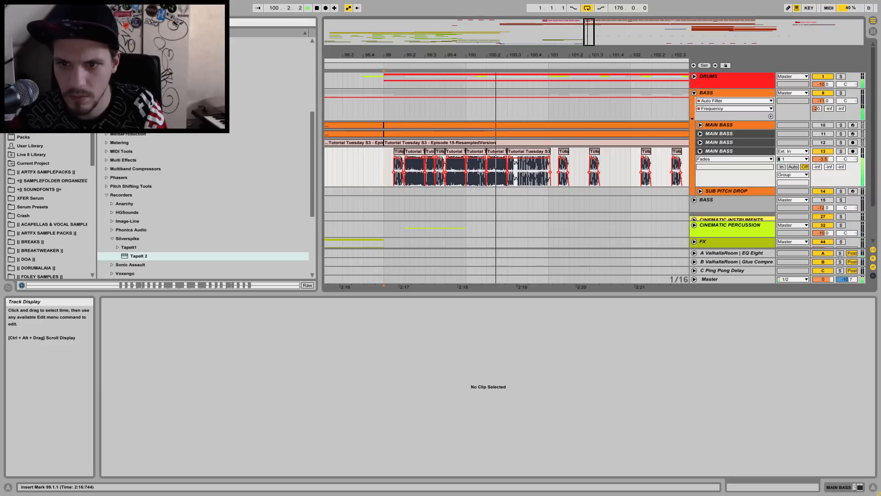
{"action": "key", "text": "space"}
{"action": "left_click_drag", "start_coordinate": [472, 170], "coordinate": [482, 170]}
{"action": "key", "text": "space"}
{"action": "left_click", "coordinate": [384, 170]}
{"action": "key", "text": "space"}
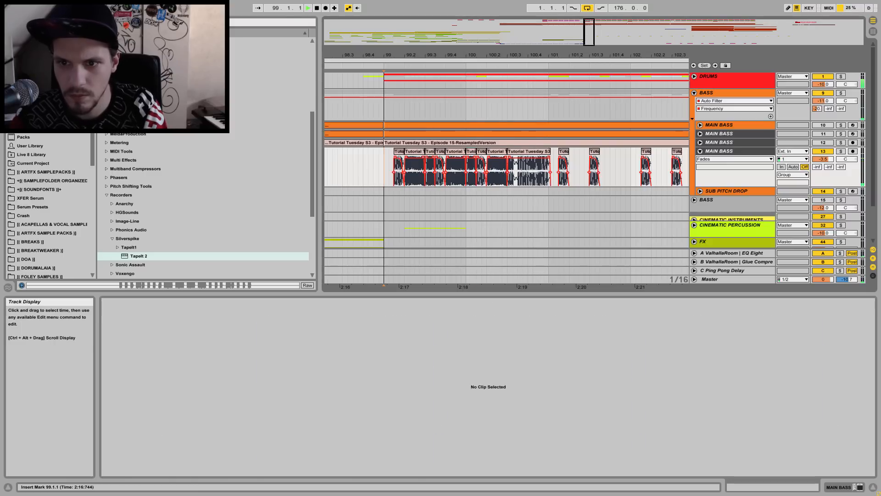
- Try duplicating the 100.3.1–100.4.1 section of the MAIN BASS clip onto 100.4.1, listen, and restore the single clip ending at 101.1.1
{"action": "key", "text": "space"}
{"action": "left_click", "coordinate": [523, 151]}
{"action": "key", "text": "space"}
{"action": "left_click", "coordinate": [496, 151]}
{"action": "left_click_drag", "start_coordinate": [508, 171], "coordinate": [528, 172]}
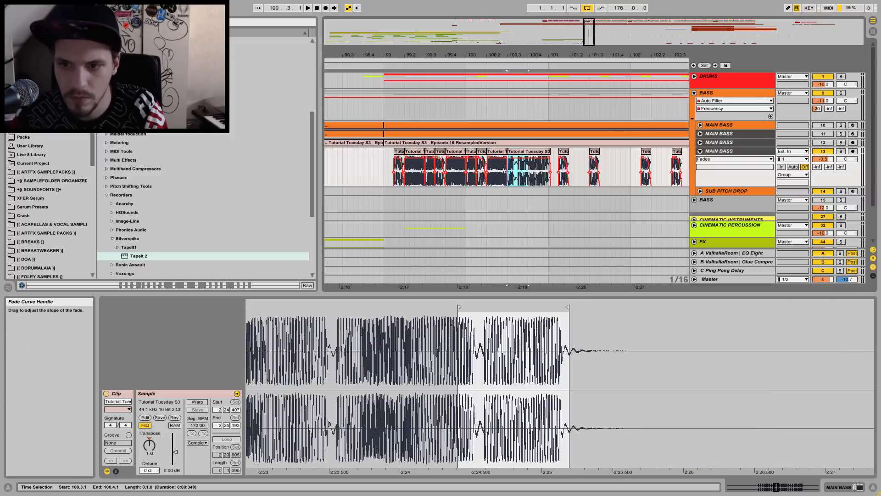
{"action": "key", "text": "ctrl+d"}
{"action": "left_click", "coordinate": [517, 175]}
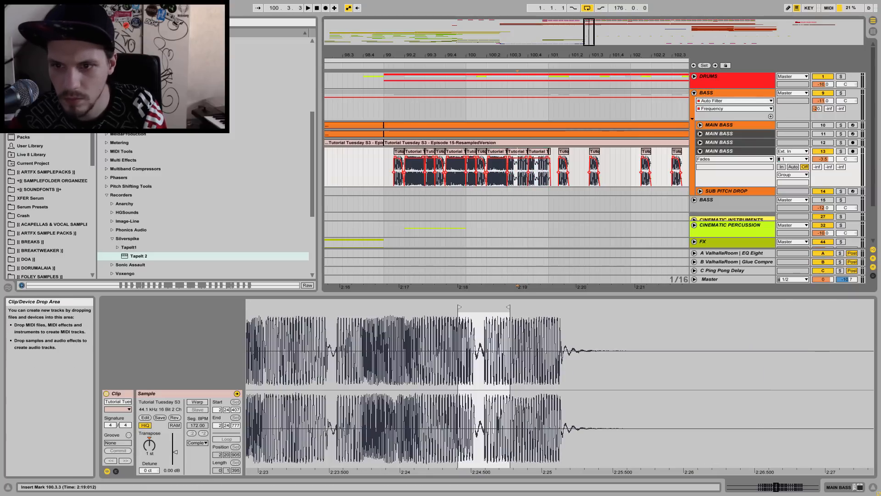
{"action": "left_click", "coordinate": [517, 151]}
{"action": "key", "text": "space"}
{"action": "key", "text": "space"}
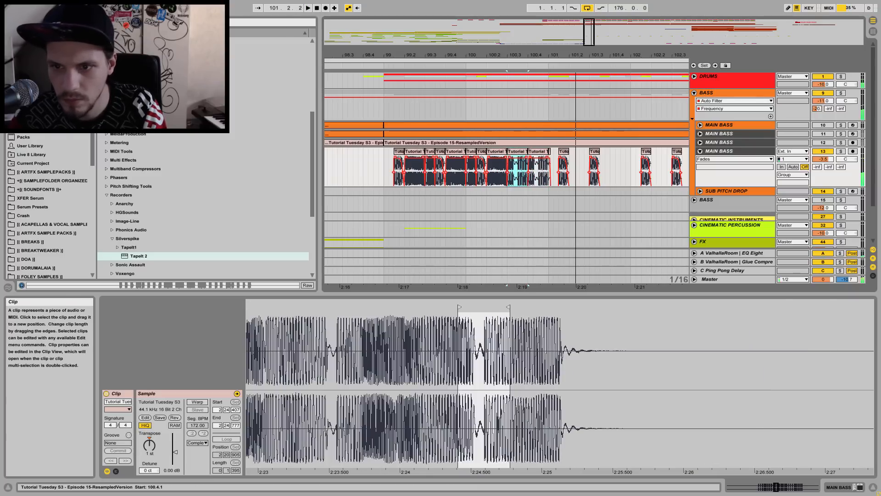
{"action": "left_click_drag", "start_coordinate": [508, 306], "coordinate": [567, 307]}
{"action": "key", "text": "space"}
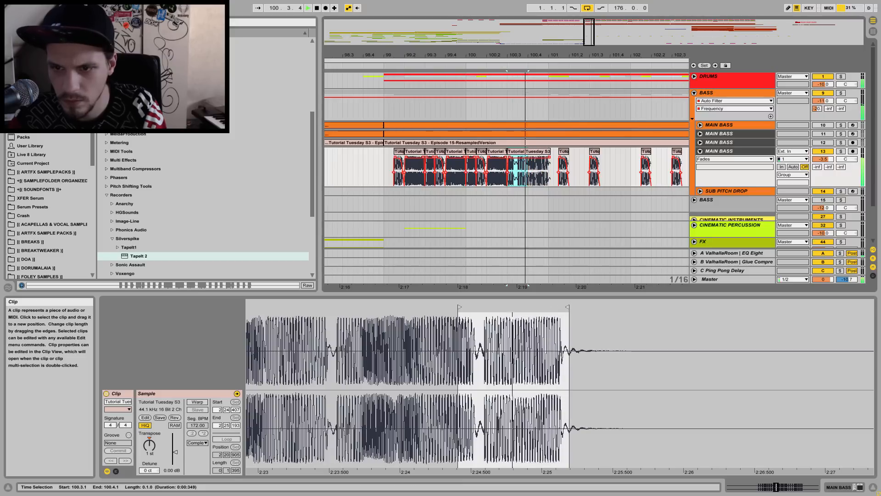
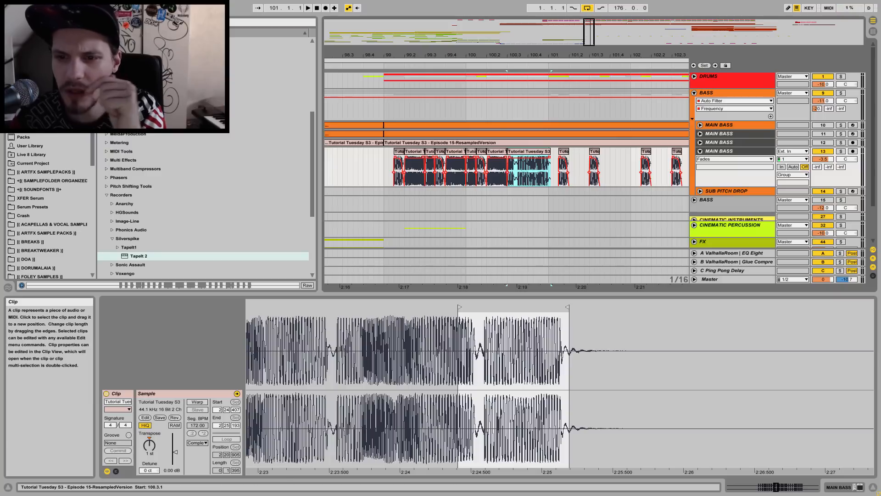
- Trim the start of the MAIN BASS clip at 100.3.1 to 100.4.1 and listen to the passage from 99.1.1
{"action": "left_click_drag", "start_coordinate": [460, 306], "coordinate": [511, 306]}
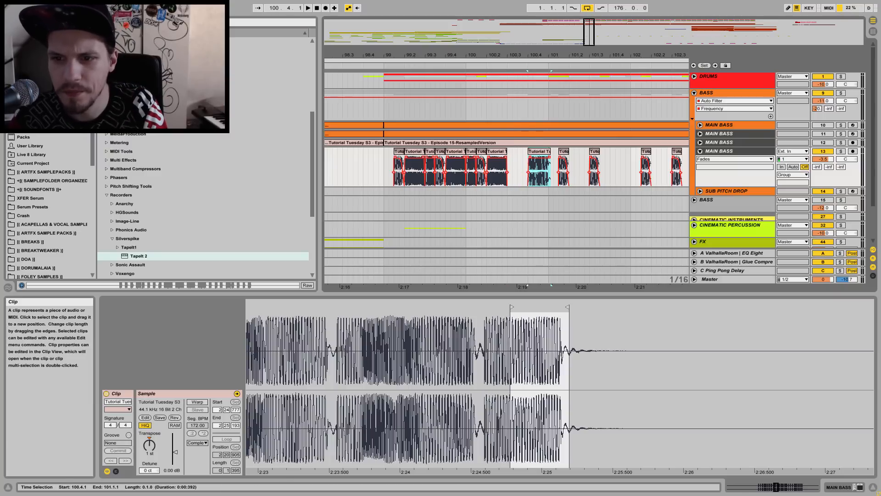
{"action": "left_click", "coordinate": [384, 170]}
{"action": "key", "text": "space"}
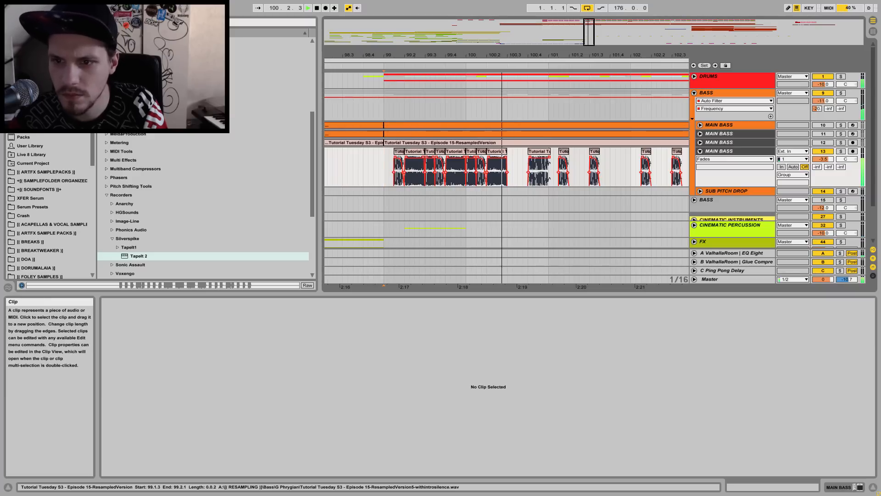
{"action": "key", "text": "space"}
{"action": "left_click", "coordinate": [539, 152]}
{"action": "key", "text": "space"}
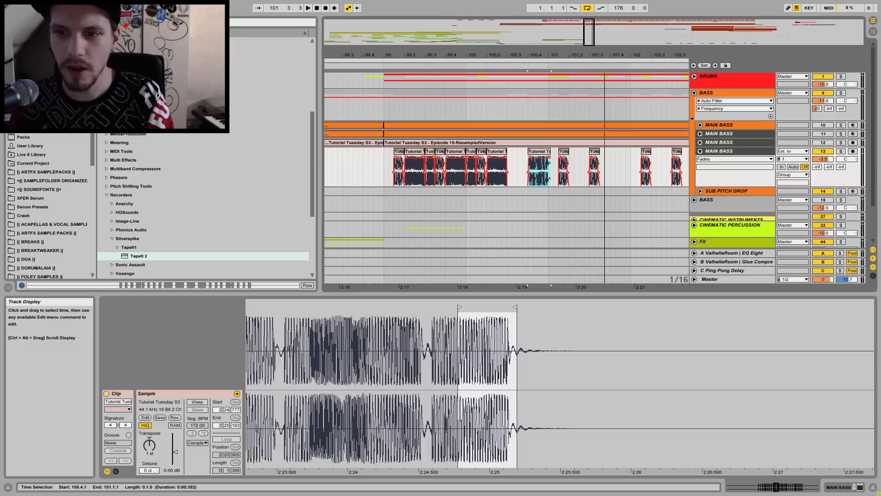
{"action": "mouse_move", "coordinate": [458, 307]}
{"action": "left_mouse_down"}
{"action": "mouse_move", "coordinate": [406, 306]}
{"action": "mouse_move", "coordinate": [459, 307]}
{"action": "left_mouse_up"}
{"action": "key", "text": "space"}
{"action": "key", "text": "space"}
- Copy the MAIN BASS clip at 100.4.1 to 100.3.1 and reverse the copy
{"action": "left_click", "coordinate": [546, 170]}
{"action": "left_click_drag", "start_coordinate": [539, 170], "coordinate": [518, 170]}
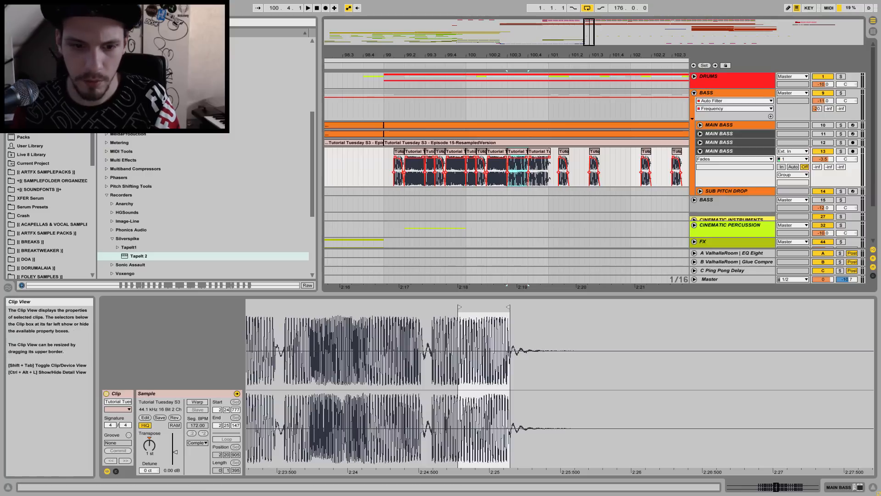
{"action": "left_click", "coordinate": [174, 417]}
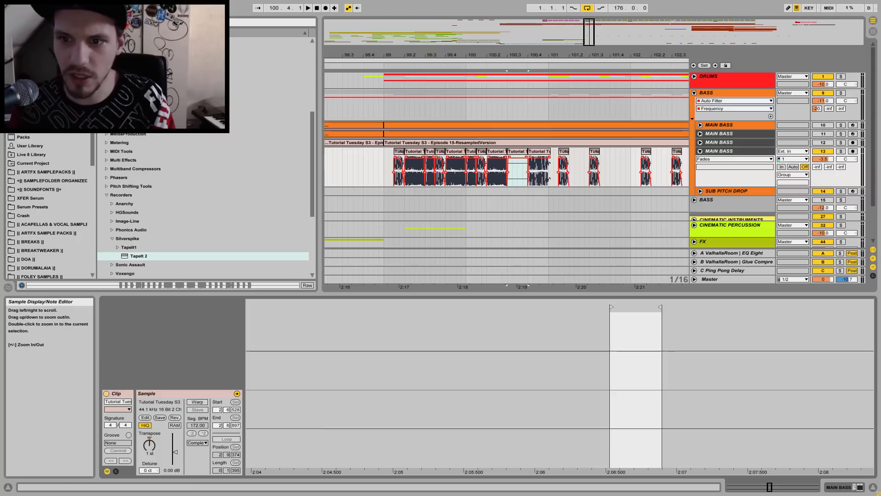
{"action": "left_click_drag", "start_coordinate": [546, 301], "coordinate": [546, 257]}
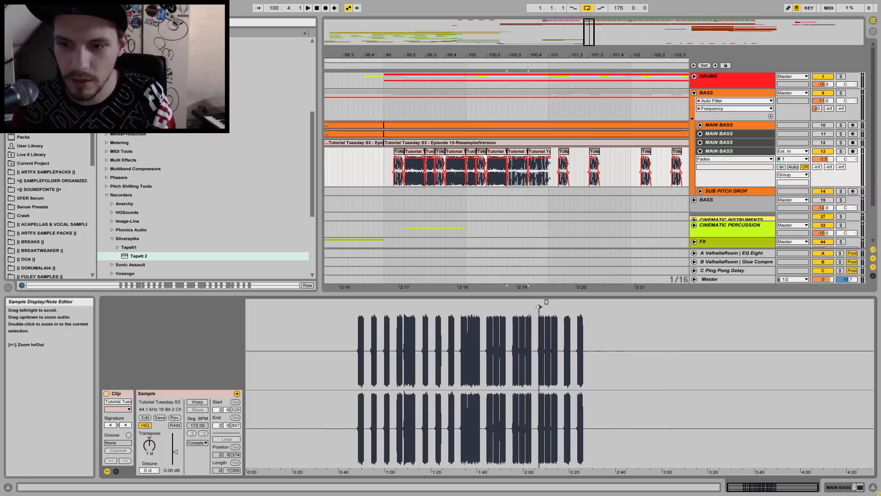
{"action": "left_click_drag", "start_coordinate": [546, 301], "coordinate": [562, 301]}
{"action": "left_click_drag", "start_coordinate": [542, 351], "coordinate": [541, 411]}
- Listen to the reversed MAIN BASS clip at 100.3.1, both alone and within the passage from 99.1.1
{"action": "key", "text": "space"}
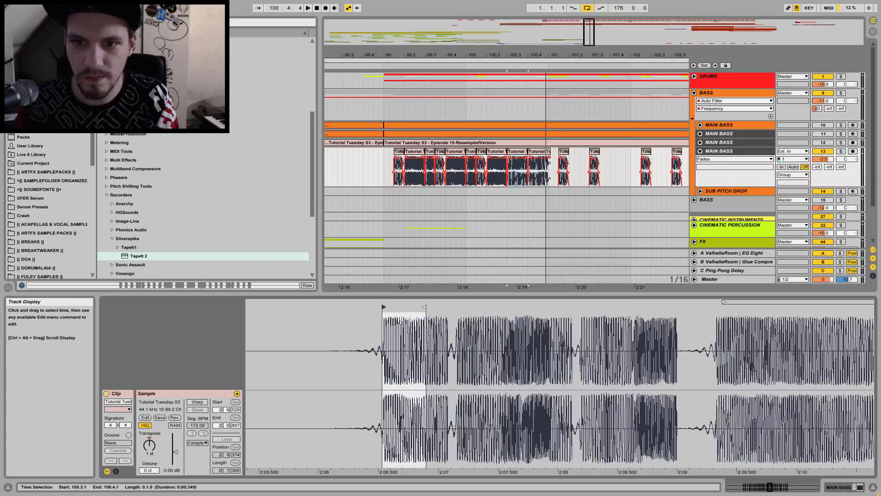
{"action": "left_click", "coordinate": [384, 170]}
{"action": "key", "text": "space"}
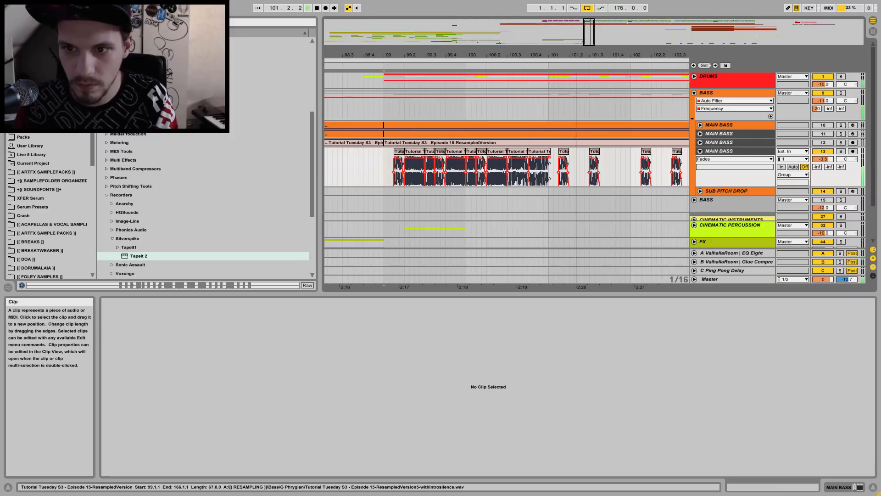
{"action": "left_click", "coordinate": [518, 151]}
{"action": "key", "text": "space"}
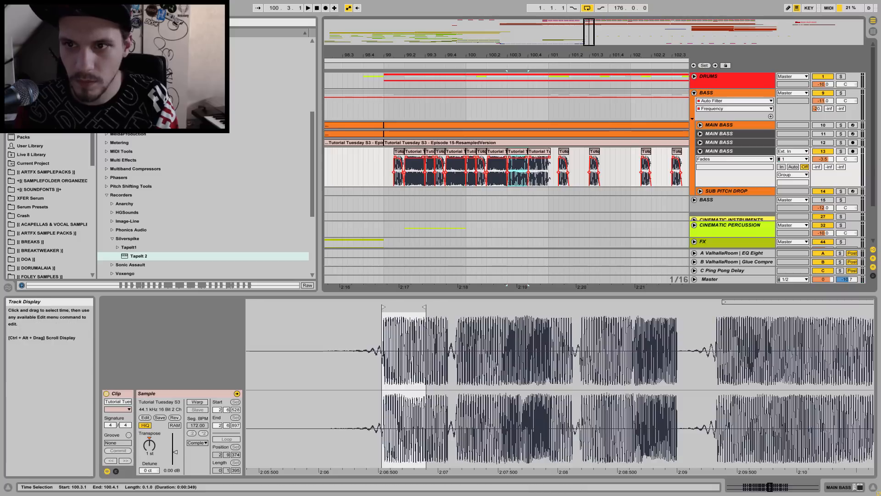
- Create a short crossfade between the reversed MAIN BASS clip and the clip at 100.4.1, and listen to it
{"action": "left_click_drag", "start_coordinate": [531, 55], "coordinate": [531, 79]}
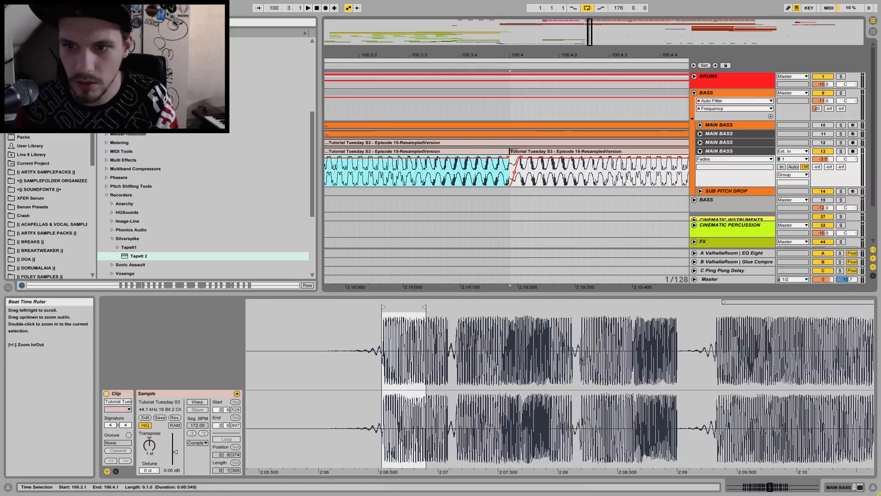
{"action": "left_click_drag", "start_coordinate": [508, 157], "coordinate": [524, 157]}
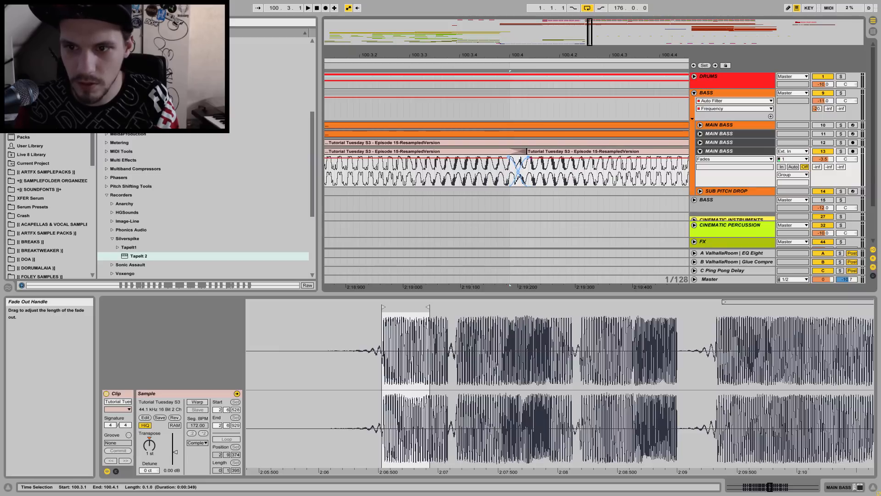
{"action": "key", "text": "space"}
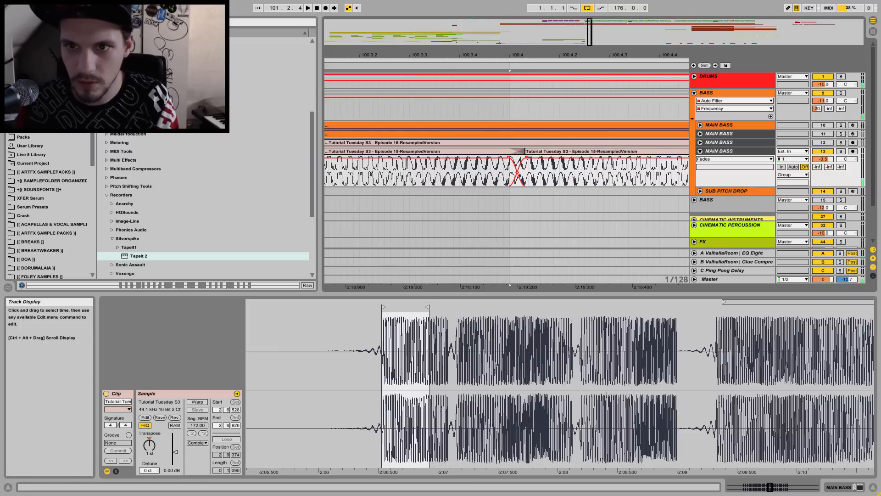
- Listen to the MAIN BASS passage from 99.1.1 with the crossfaded clips
{"action": "left_click_drag", "start_coordinate": [450, 55], "coordinate": [451, 16]}
{"action": "left_click_drag", "start_coordinate": [414, 55], "coordinate": [411, 30]}
{"action": "left_click", "coordinate": [365, 171]}
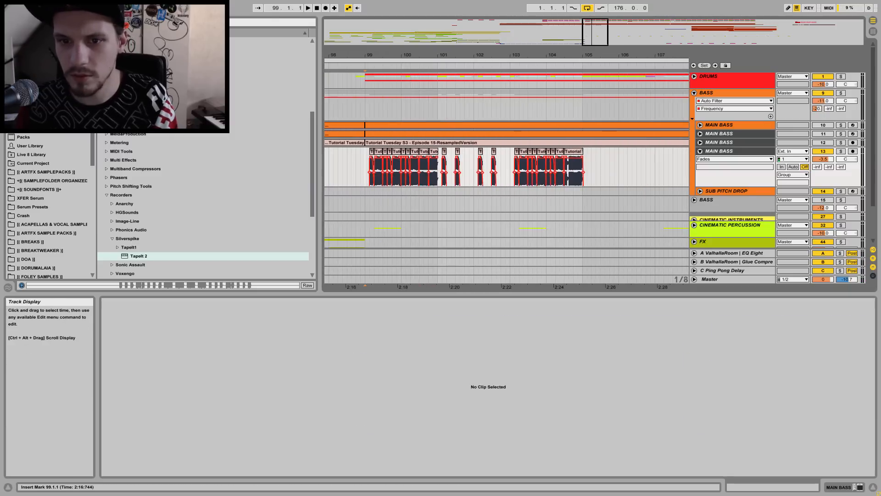
{"action": "key", "text": "space"}
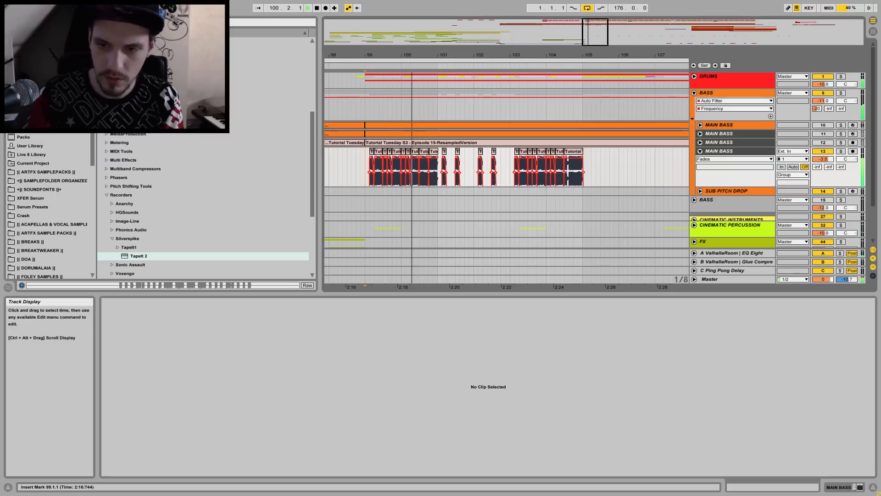
{"action": "key", "text": "space"}
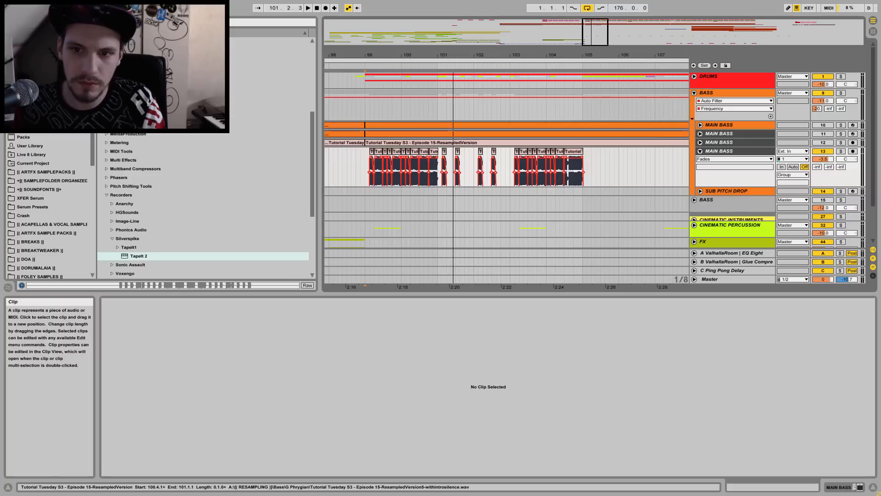
- Shift the sample start of the reversed clip at 100.3.1 to 2:07:394 and listen to the passage from 98.1.1
{"action": "left_click", "coordinate": [424, 151]}
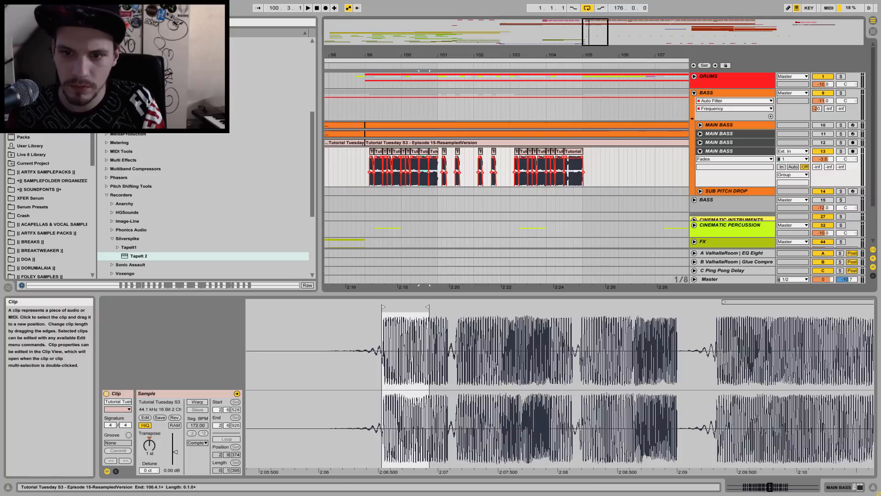
{"action": "left_click_drag", "start_coordinate": [425, 54], "coordinate": [475, 88]}
{"action": "left_click", "coordinate": [416, 169]}
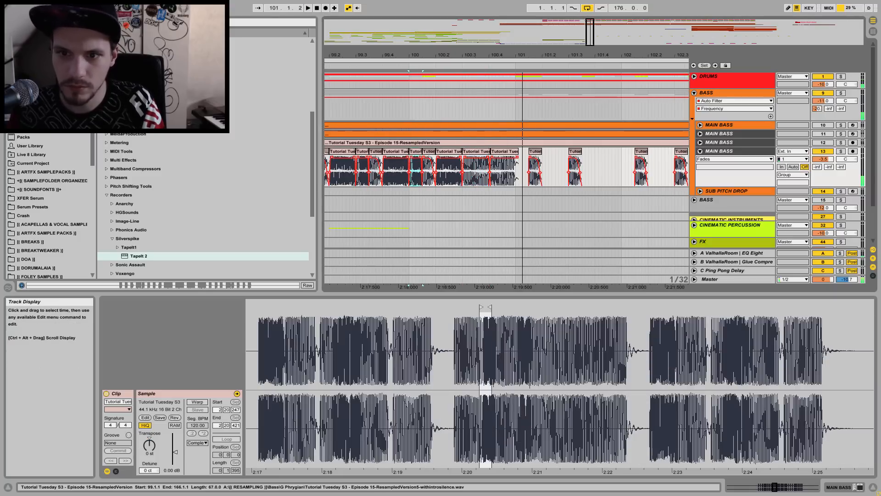
{"action": "left_click", "coordinate": [476, 152]}
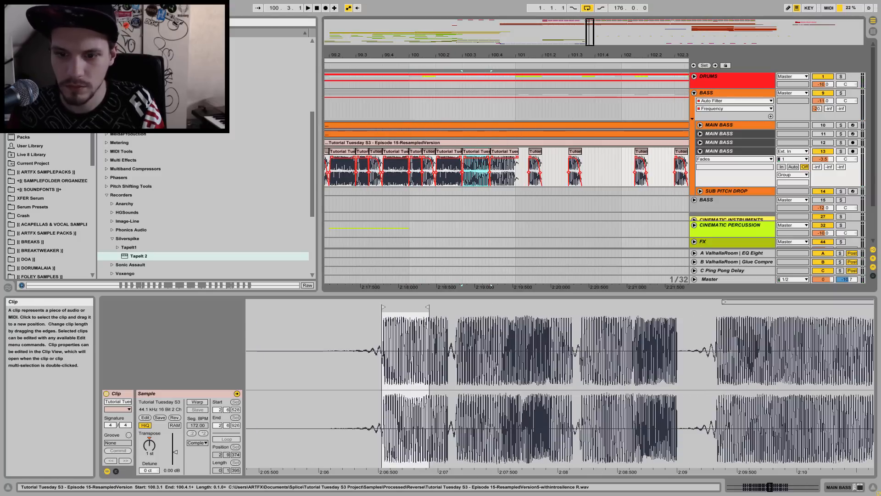
{"action": "left_click_drag", "start_coordinate": [383, 306], "coordinate": [473, 307]}
{"action": "key", "text": "space"}
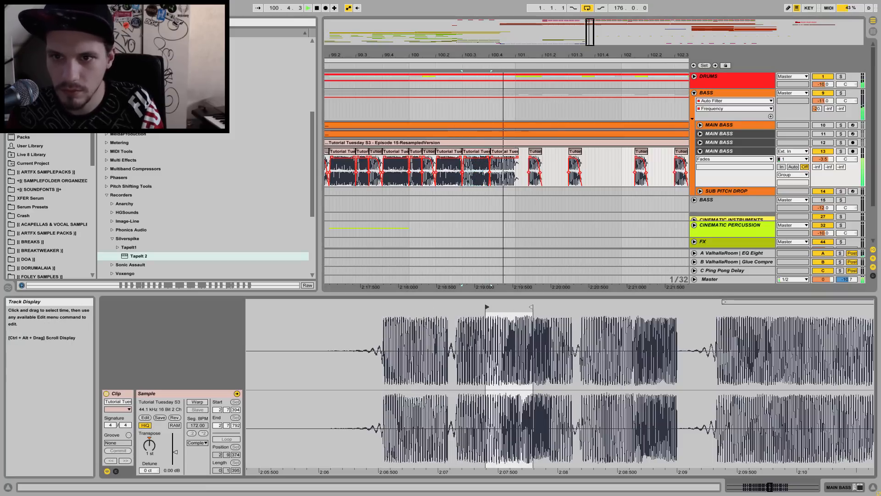
{"action": "left_click_drag", "start_coordinate": [435, 55], "coordinate": [460, 30]}
{"action": "left_click", "coordinate": [403, 169]}
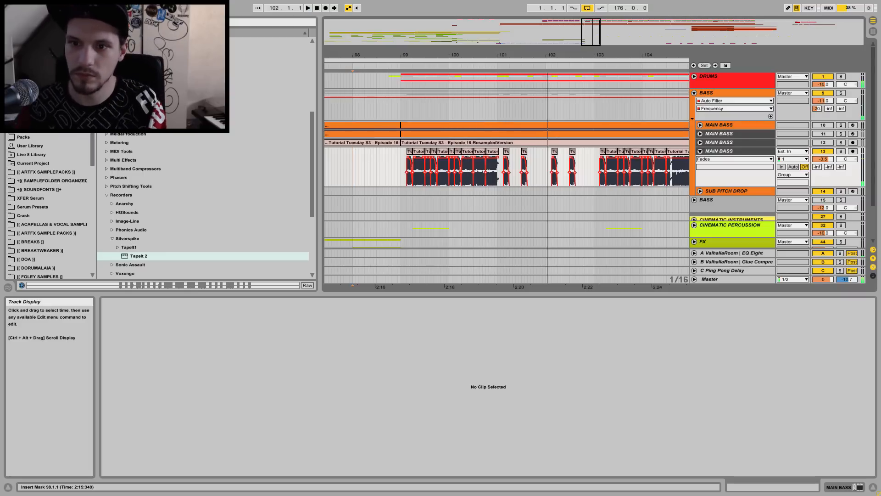
- Duplicate the short MAIN BASS clip at 101.1.3 to 101.2.1 and extend the duplicate to end at 101.3.1
{"action": "left_click_drag", "start_coordinate": [503, 54], "coordinate": [476, 77]}
{"action": "left_click", "coordinate": [483, 151]}
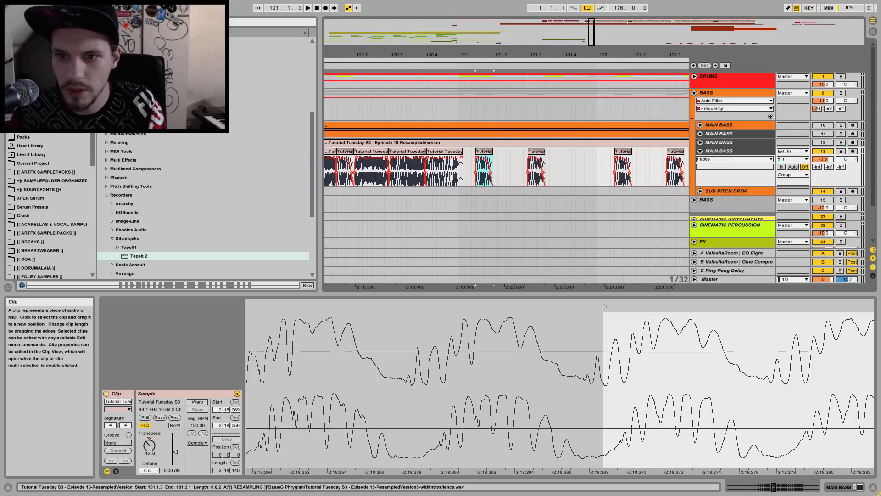
{"action": "key", "text": "ctrl+d"}
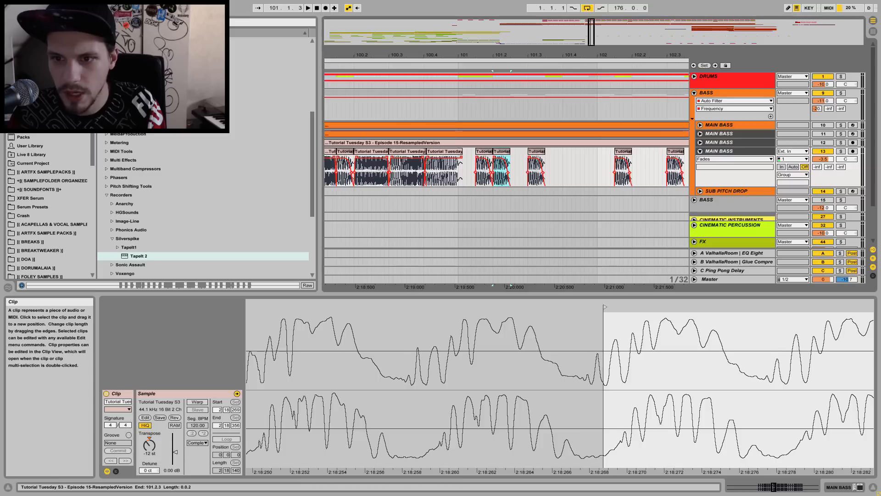
{"action": "left_click_drag", "start_coordinate": [510, 151], "coordinate": [523, 152]}
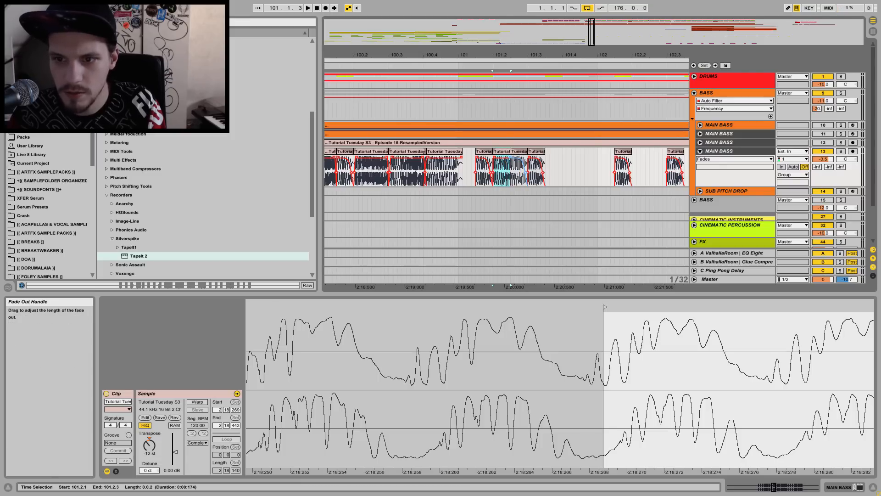
- Reverse the duplicated MAIN BASS clip at 101.2.1
{"action": "left_click_drag", "start_coordinate": [586, 390], "coordinate": [576, 278]}
{"action": "left_click_drag", "start_coordinate": [427, 349], "coordinate": [426, 329]}
{"action": "left_click", "coordinate": [175, 418]}
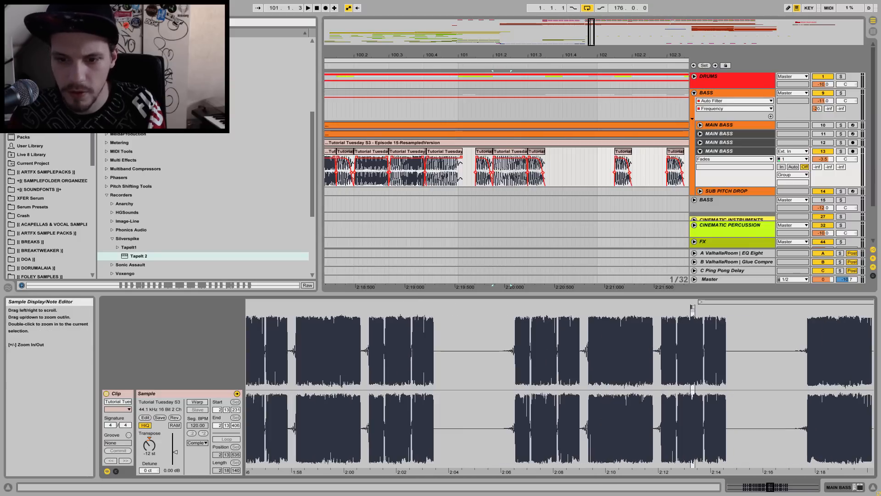
- Shift the reversed clip's sample start to 2:12:799, solo MAIN BASS track 13 and listen to it
{"action": "left_click_drag", "start_coordinate": [693, 348], "coordinate": [691, 395]}
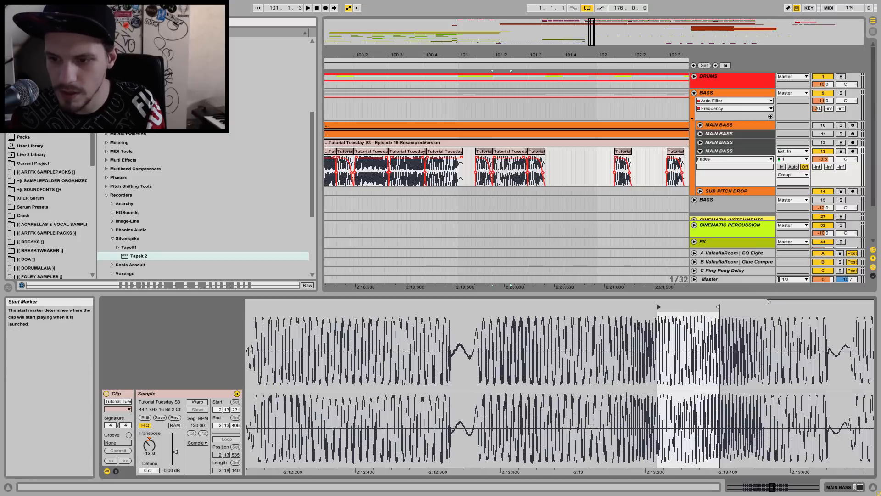
{"action": "left_click_drag", "start_coordinate": [658, 306], "coordinate": [502, 306]}
{"action": "key", "text": "space"}
{"action": "key", "text": "space"}
{"action": "left_click", "coordinate": [841, 151]}
{"action": "key", "text": "space"}
{"action": "key", "text": "space"}
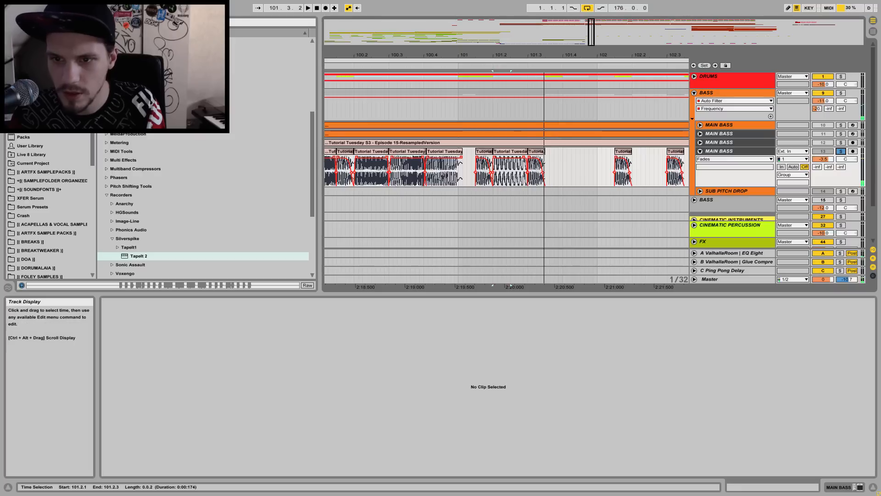
- Move the sample start of the reversed clip at 101.2.1 to 2:11:255, listening to the chosen section
{"action": "left_click", "coordinate": [511, 151]}
{"action": "key", "text": "minus"}
{"action": "key", "text": "minus"}
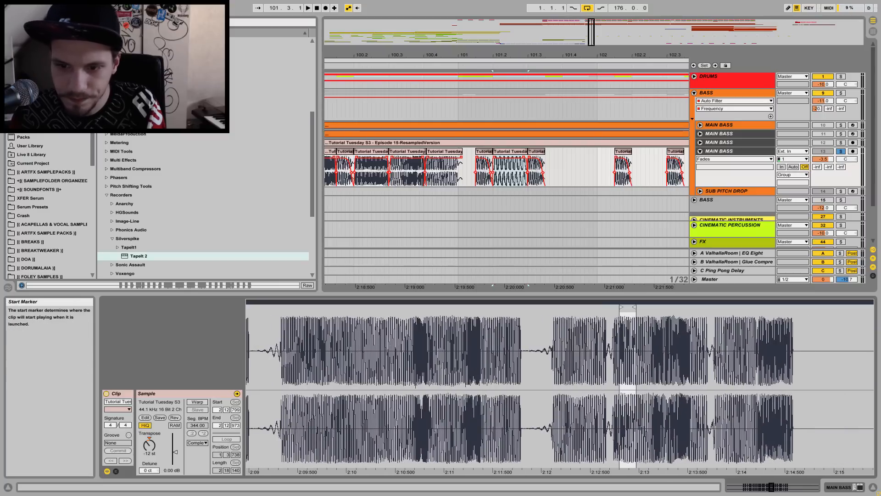
{"action": "left_click_drag", "start_coordinate": [622, 307], "coordinate": [465, 307]}
{"action": "key", "text": "plus"}
{"action": "key", "text": "plus"}
{"action": "key", "text": "plus"}
{"action": "key", "text": "space"}
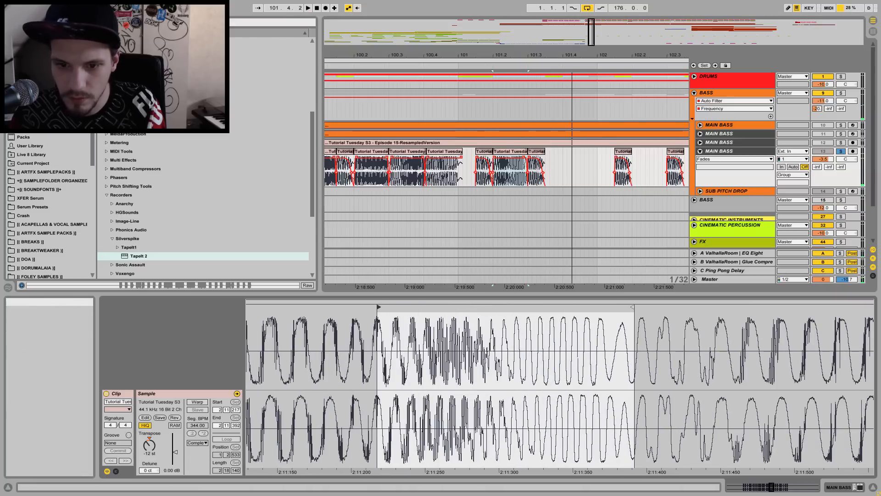
{"action": "left_click_drag", "start_coordinate": [378, 306], "coordinate": [440, 306]}
{"action": "key", "text": "space"}
{"action": "key", "text": "space"}
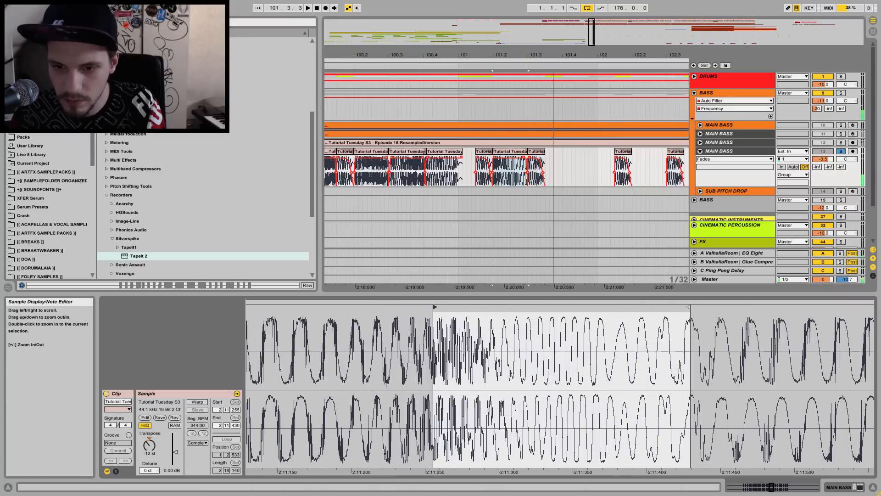
- Move the sample start of the MAIN BASS clip at 101.2.1 back to 2:8:779 and listen to it
{"action": "key", "text": "minus"}
{"action": "key", "text": "minus"}
{"action": "key", "text": "minus"}
{"action": "key", "text": "minus"}
{"action": "key", "text": "minus"}
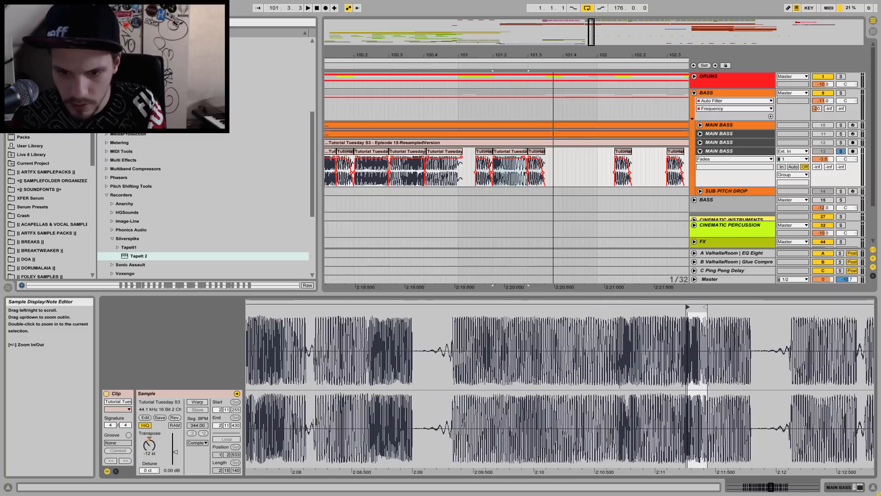
{"action": "left_click_drag", "start_coordinate": [687, 307], "coordinate": [387, 306]}
{"action": "key", "text": "space"}
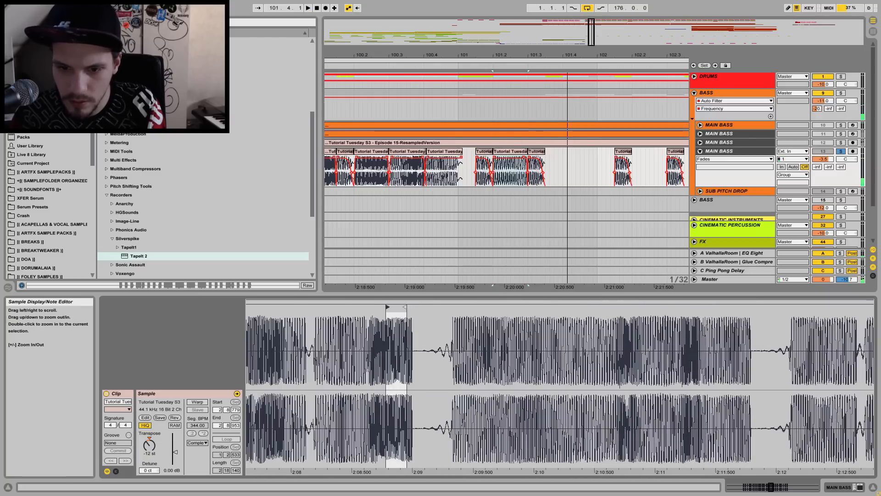
- Shift the sample start of the clip at 101.2.1 to 2:8:652
{"action": "key", "text": "plus"}
{"action": "key", "text": "plus"}
{"action": "key", "text": "plus"}
{"action": "key", "text": "plus"}
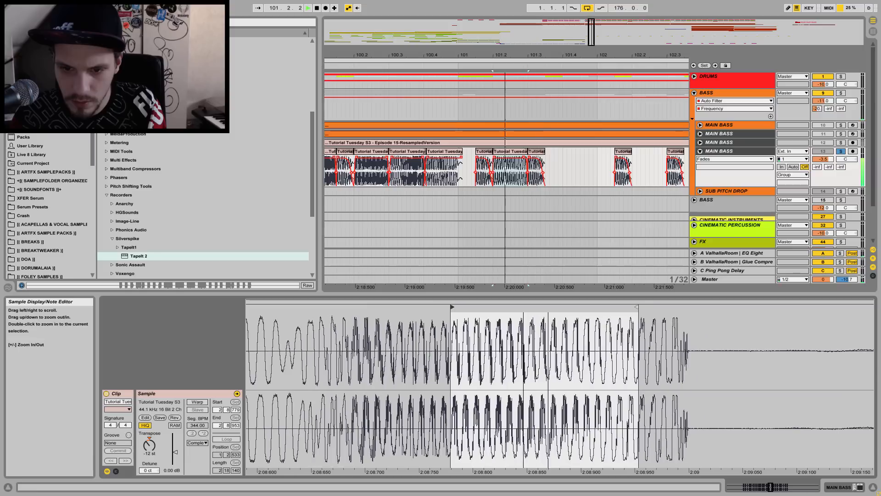
{"action": "left_click_drag", "start_coordinate": [452, 306], "coordinate": [315, 306]}
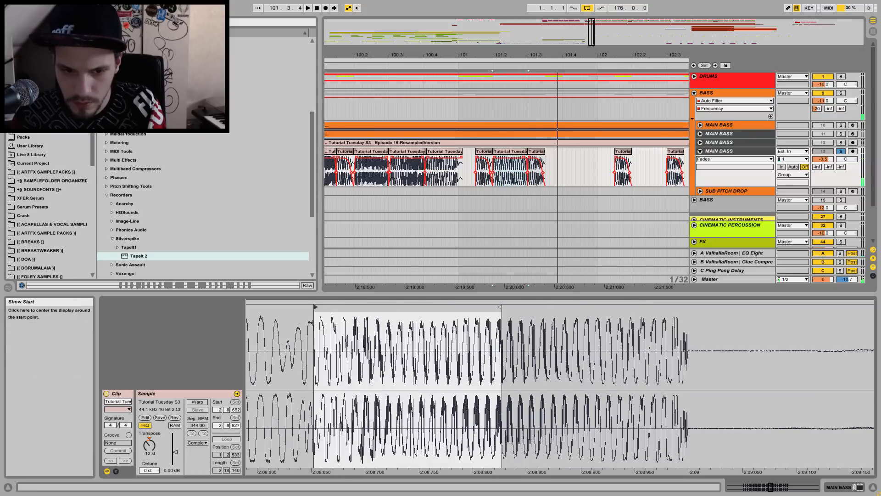
- Try reversing the clip at 101.2.1, listen to it, and reverse it back
{"action": "left_click", "coordinate": [175, 417]}
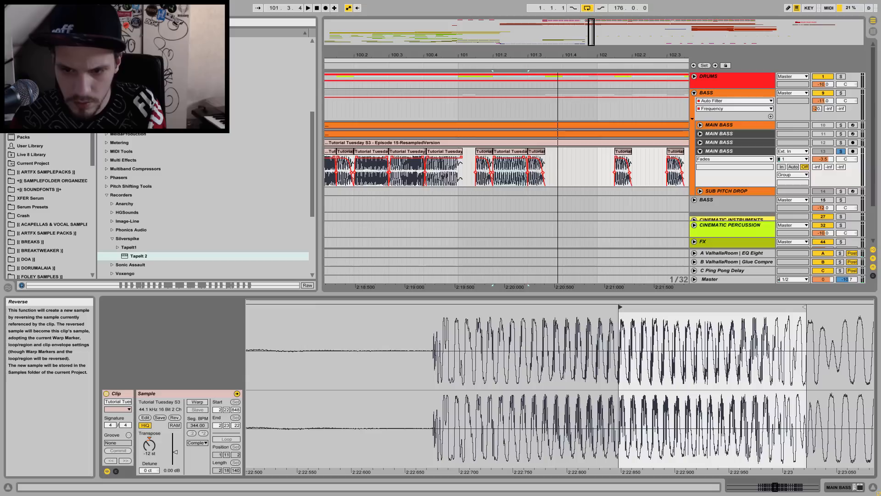
{"action": "key", "text": "space"}
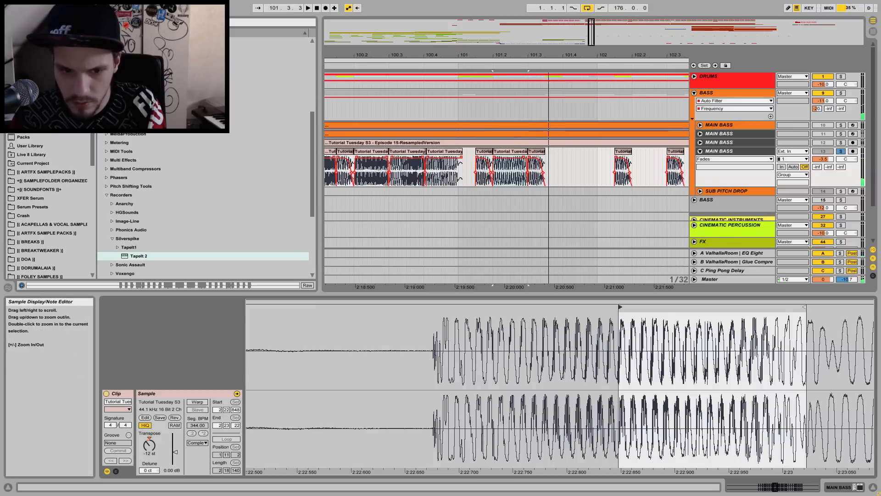
{"action": "left_click", "coordinate": [175, 417]}
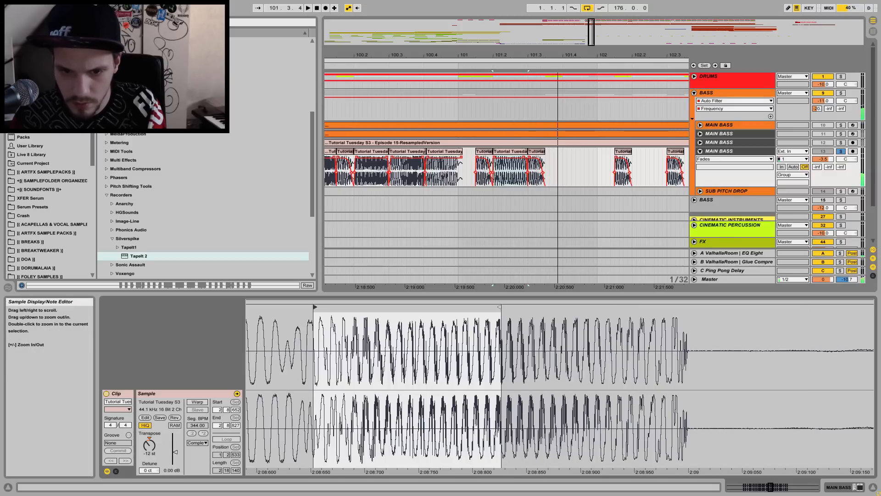
- Move the sample start of the clip at 101.2.1 to 2:7:588 and listen to the new section
{"action": "key", "text": "minus"}
{"action": "key", "text": "minus"}
{"action": "key", "text": "minus"}
{"action": "key", "text": "minus"}
{"action": "mouse_move", "coordinate": [583, 303]}
{"action": "left_mouse_down"}
{"action": "mouse_move", "coordinate": [613, 301]}
{"action": "mouse_move", "coordinate": [403, 307]}
{"action": "left_mouse_up"}
{"action": "key", "text": "space"}
{"action": "key", "text": "space"}
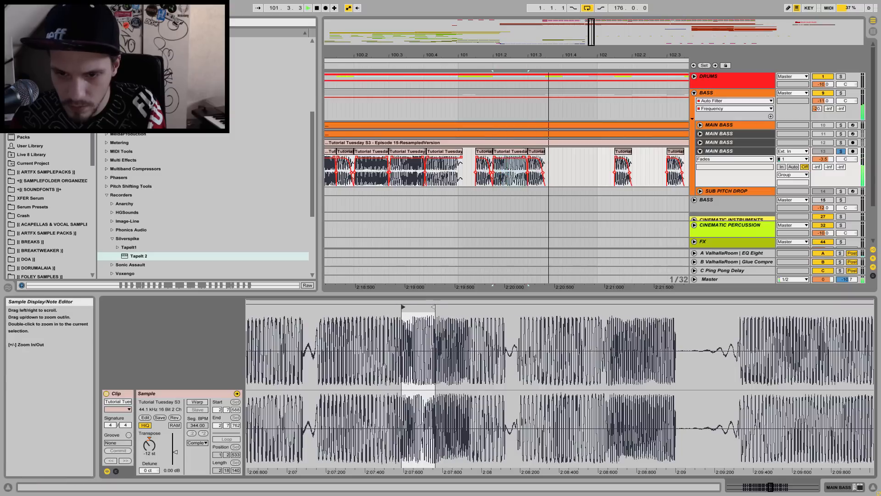
{"action": "key", "text": "space"}
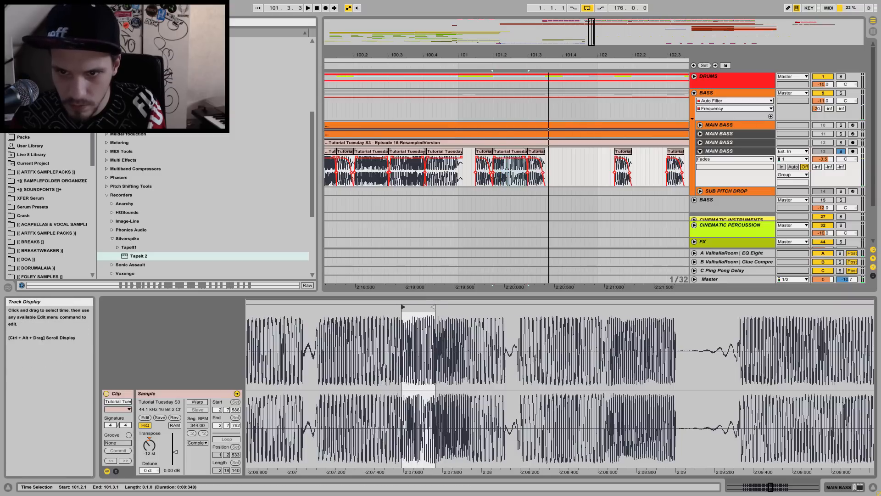
- Listen from 101.1.1, then unsolo MAIN BASS track 13 and play the drop from bar 99
{"action": "left_click", "coordinate": [458, 177]}
{"action": "key", "text": "space"}
{"action": "key", "text": "space"}
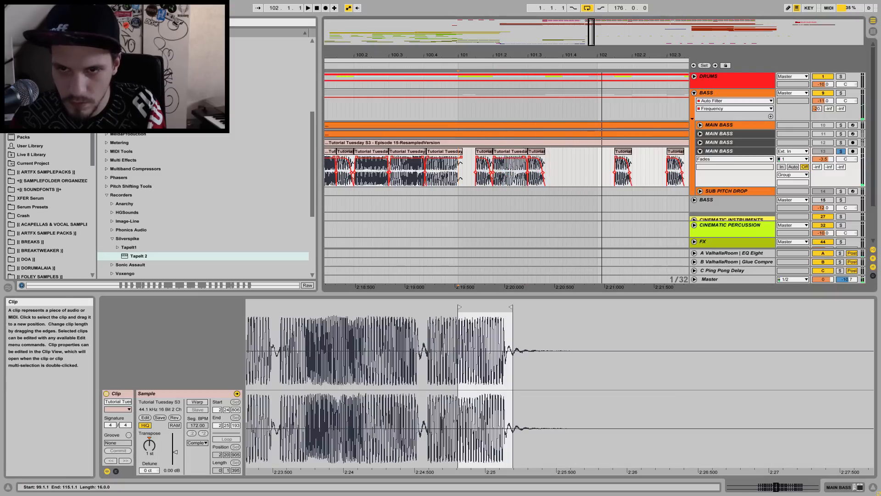
{"action": "left_click_drag", "start_coordinate": [505, 54], "coordinate": [528, 37]}
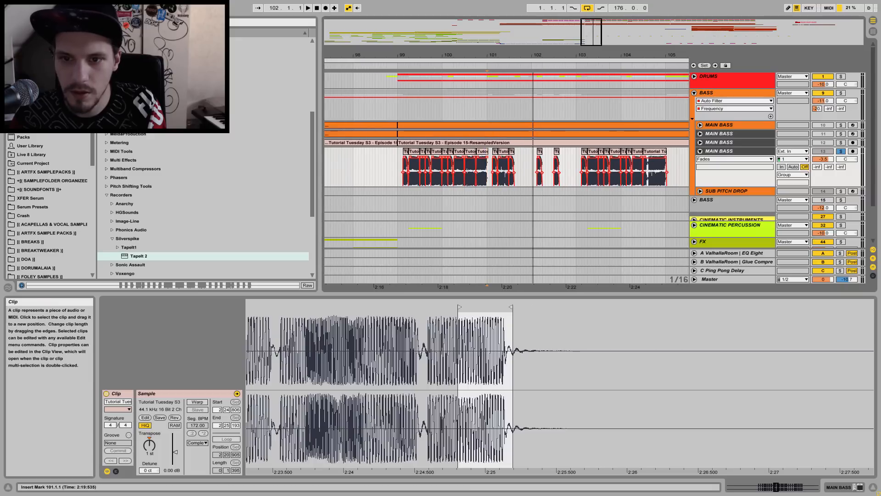
{"action": "left_click", "coordinate": [395, 174]}
{"action": "key", "text": "space"}
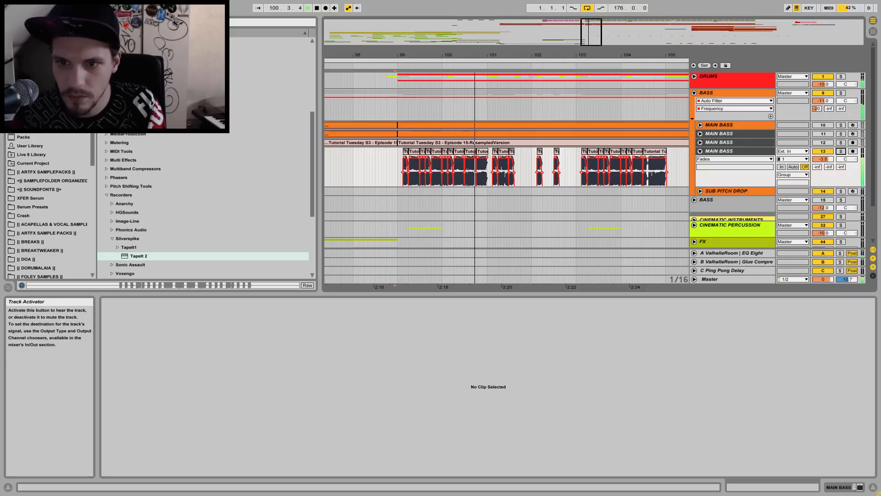
{"action": "key", "text": "space"}
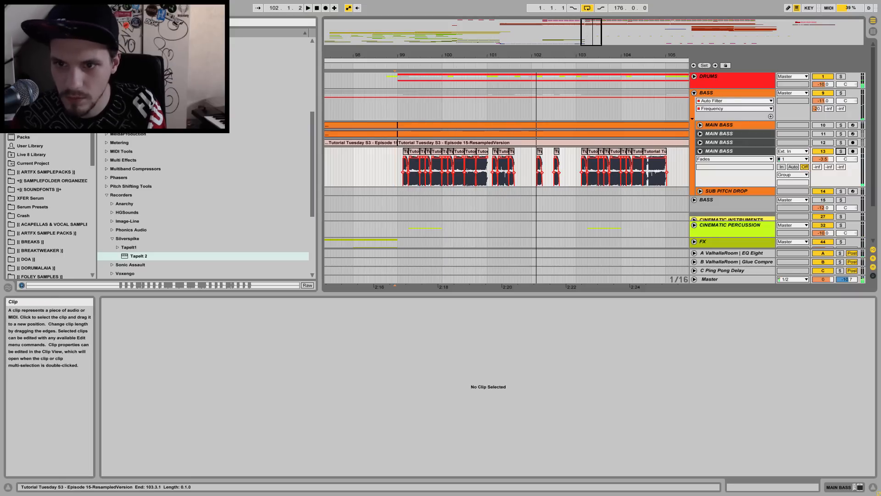
- Re-pick the section played by the clip at 101.2.1, settling its sample start at 2:7:550 while listening
{"action": "left_click_drag", "start_coordinate": [497, 172], "coordinate": [509, 172]}
{"action": "mouse_move", "coordinate": [610, 307]}
{"action": "left_mouse_down"}
{"action": "mouse_move", "coordinate": [603, 307]}
{"action": "mouse_move", "coordinate": [620, 306]}
{"action": "left_mouse_up"}
{"action": "key", "text": "space"}
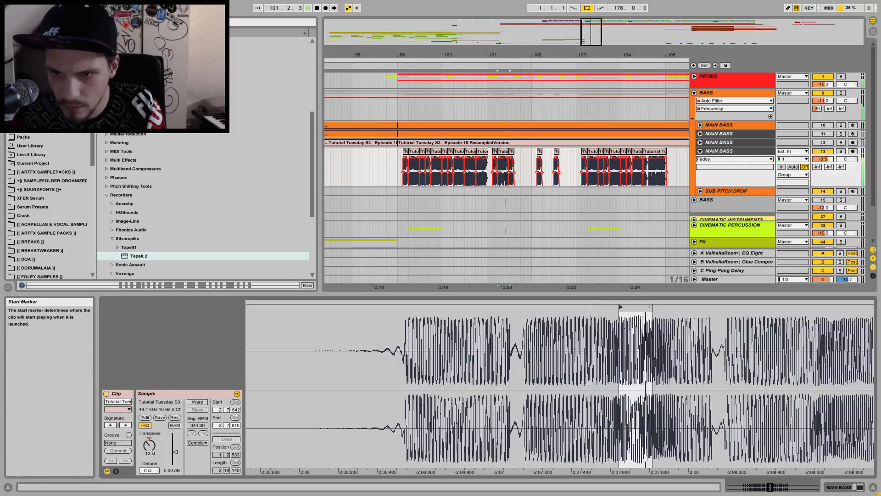
{"action": "key", "text": "space"}
{"action": "left_click_drag", "start_coordinate": [620, 307], "coordinate": [602, 307]}
{"action": "key", "text": "space"}
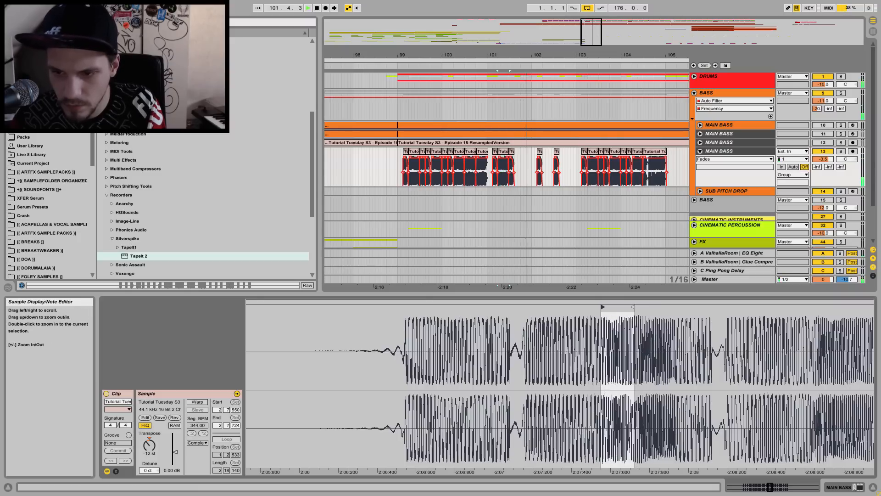
{"action": "key", "text": "space"}
- Transpose the clip at 101.2.1 to -11 st, extend its end back to 101.3.1, and listen from 101.1.1
{"action": "left_click", "coordinate": [481, 151]}
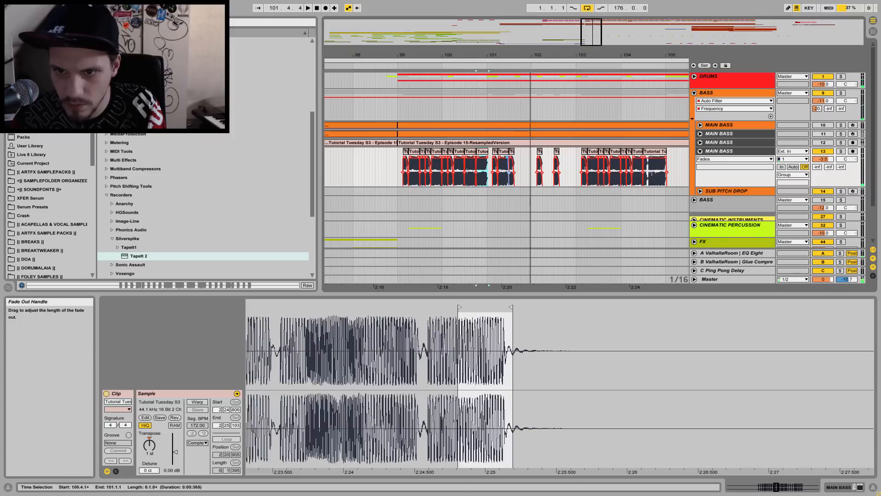
{"action": "left_click", "coordinate": [503, 151]}
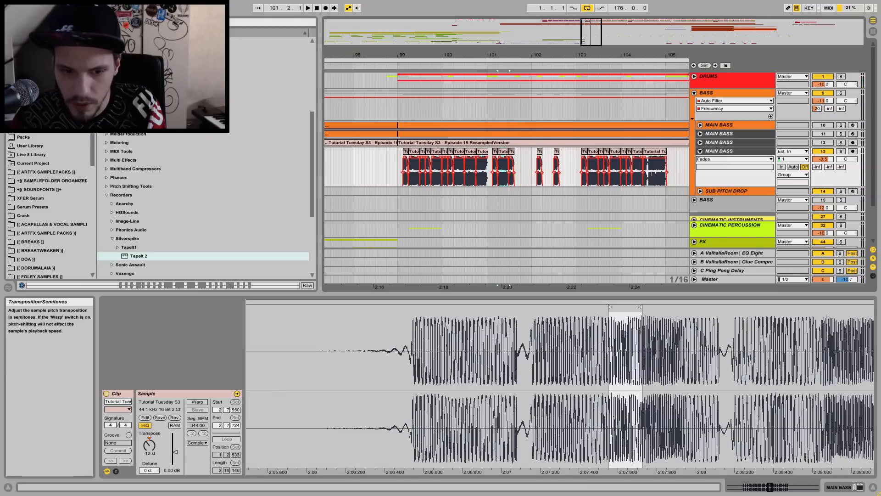
{"action": "left_click_drag", "start_coordinate": [149, 445], "coordinate": [149, 440]}
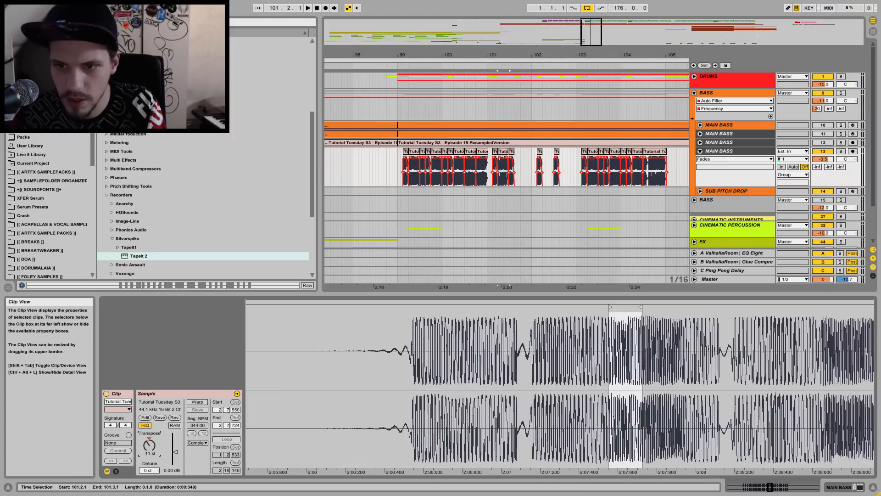
{"action": "left_click", "coordinate": [505, 172]}
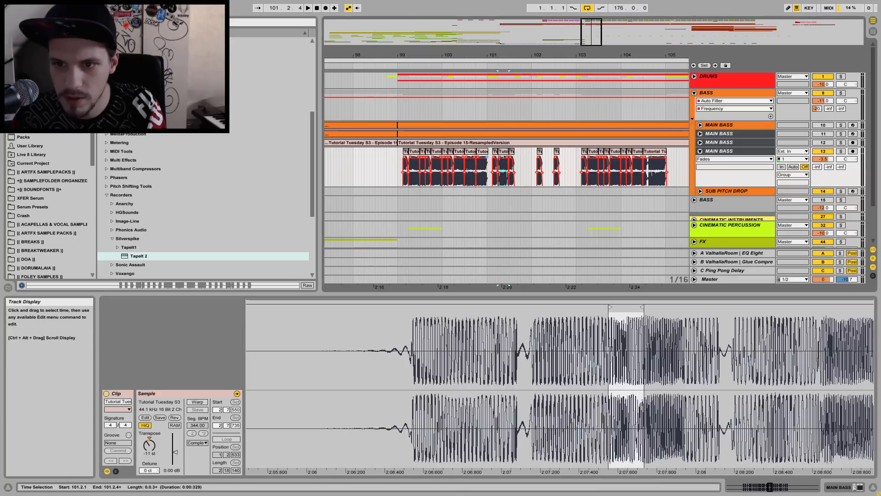
{"action": "left_click", "coordinate": [487, 172]}
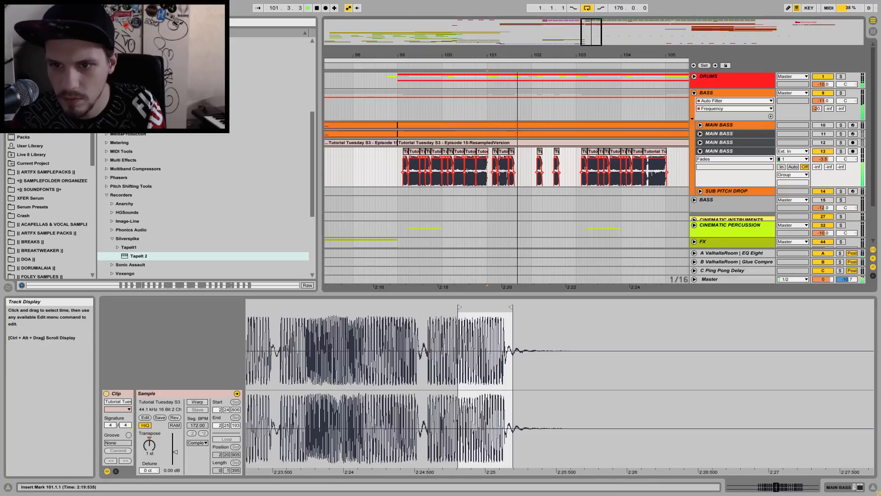
- Duplicate the transposed MAIN BASS clip to 101.3.3 and listen from 101.1.1
{"action": "left_click", "coordinate": [509, 172]}
{"action": "left_click", "coordinate": [517, 172]}
{"action": "left_click", "coordinate": [520, 171]}
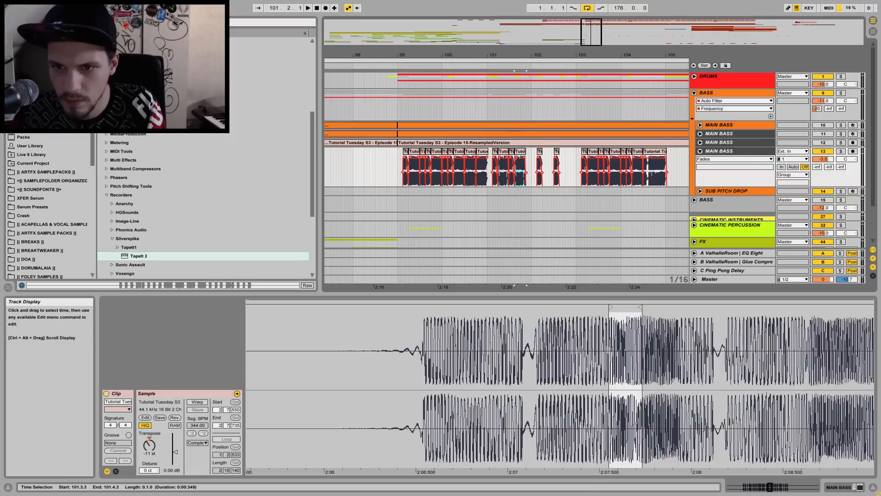
{"action": "left_click", "coordinate": [488, 172]}
{"action": "key", "text": "space"}
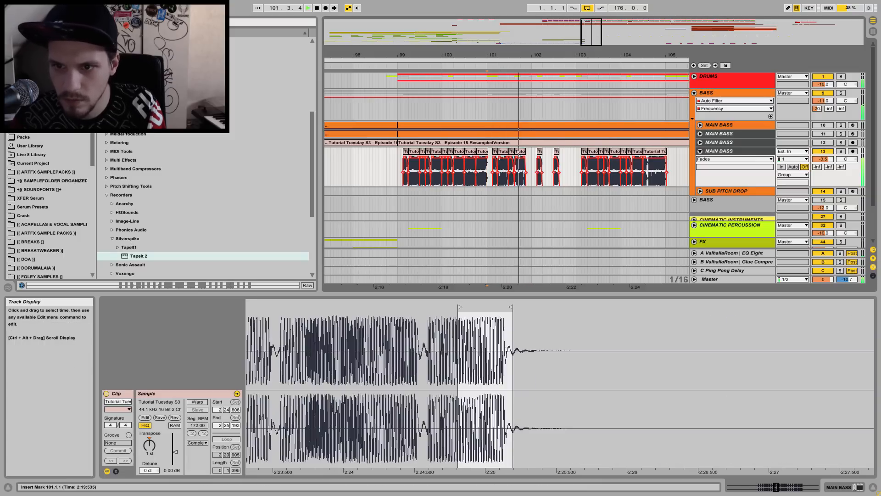
- Move the duplicated clip to 101.4.1 so it ends at 102.1.1, and listen from 101.1.1
{"action": "key", "text": "space"}
{"action": "left_click_drag", "start_coordinate": [522, 55], "coordinate": [533, 95]}
{"action": "left_click_drag", "start_coordinate": [530, 151], "coordinate": [550, 151]}
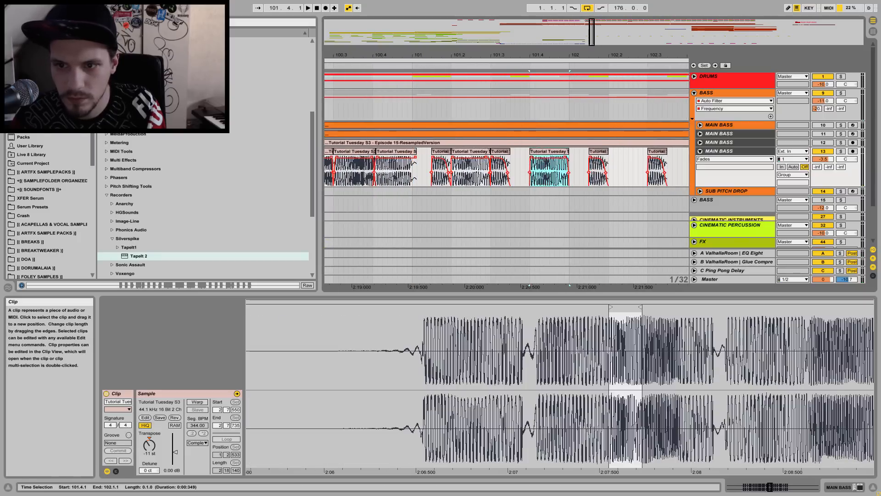
{"action": "left_click", "coordinate": [412, 173]}
{"action": "key", "text": "space"}
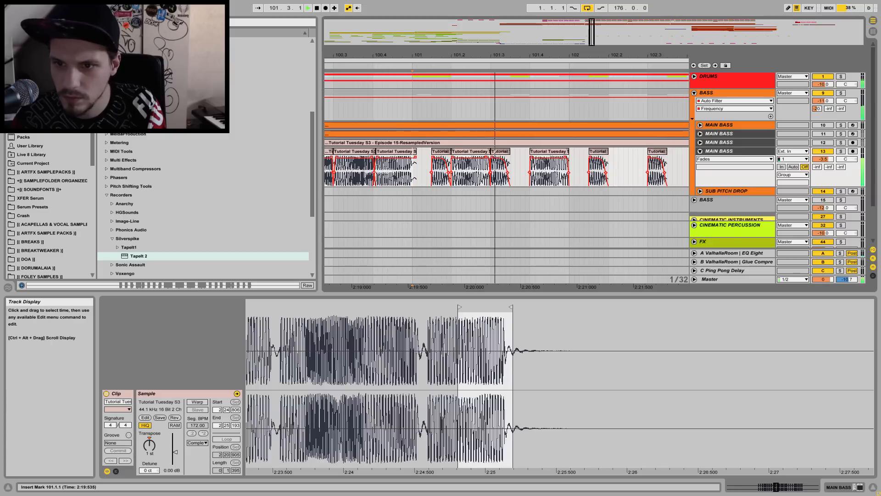
{"action": "key", "text": "space"}
- Copy the clip at 101.4.1 into the gap from 102.2.1 to 102.3.1 and listen from 101.1.1
{"action": "left_click_drag", "start_coordinate": [549, 151], "coordinate": [629, 151]}
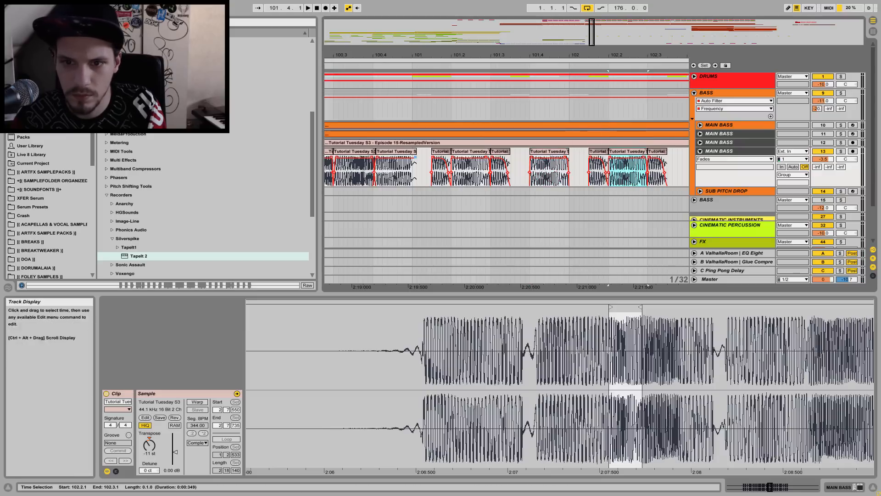
{"action": "left_click", "coordinate": [413, 174]}
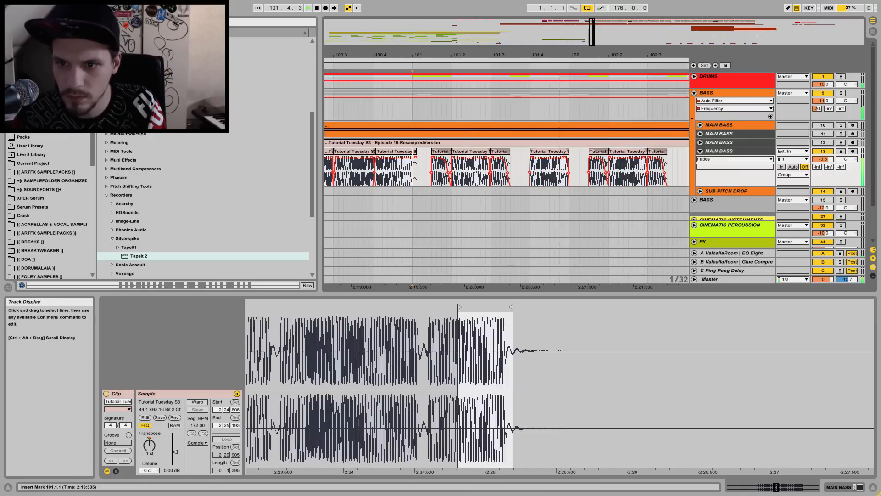
{"action": "key", "text": "space"}
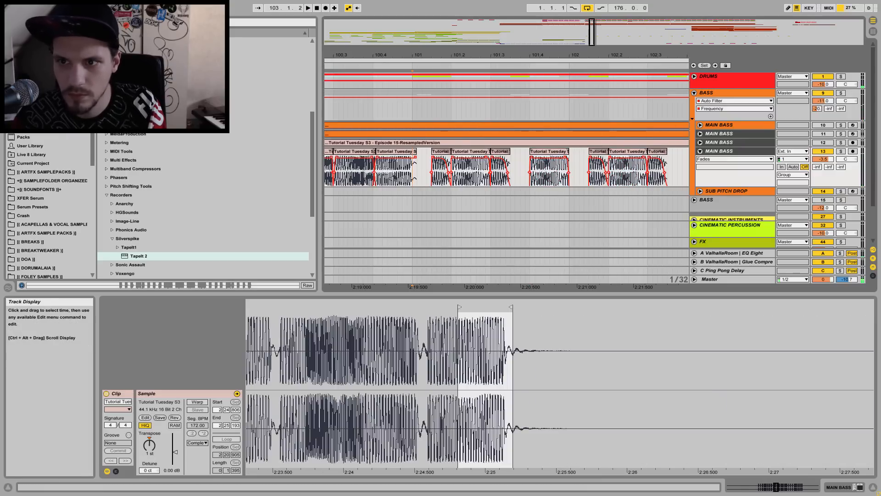
- Set the clip at 101.4.1 to sample start 2:6:838 and 0 st transposition, and extend its end back to 102.1.1
{"action": "left_click", "coordinate": [549, 152]}
{"action": "left_click_drag", "start_coordinate": [610, 307], "coordinate": [479, 307]}
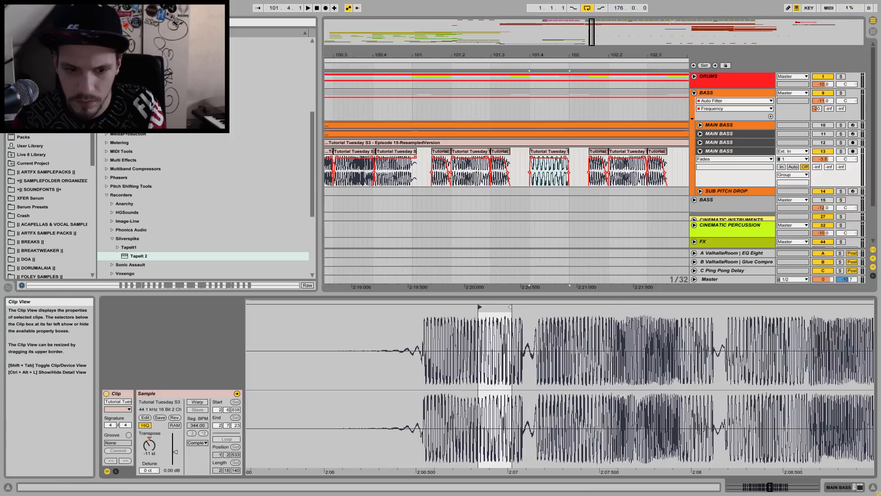
{"action": "left_click", "coordinate": [149, 444]}
{"action": "key", "text": "Delete"}
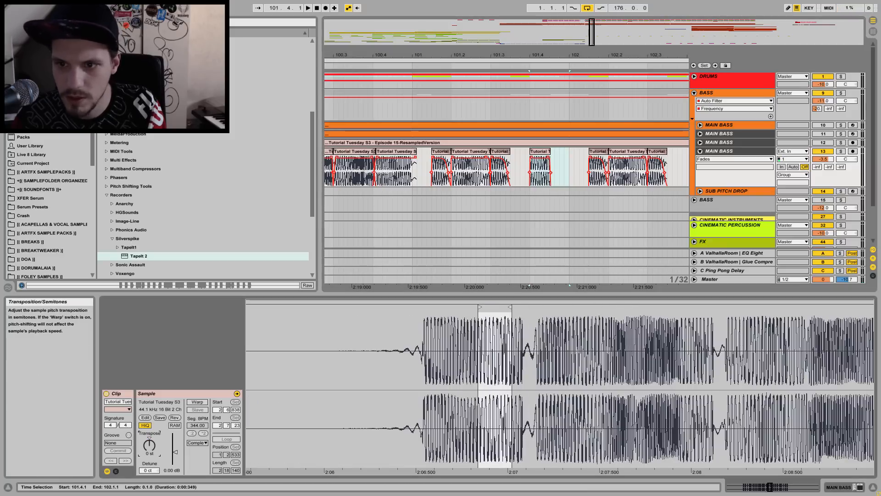
{"action": "left_click", "coordinate": [550, 211]}
{"action": "left_click_drag", "start_coordinate": [550, 172], "coordinate": [565, 172]}
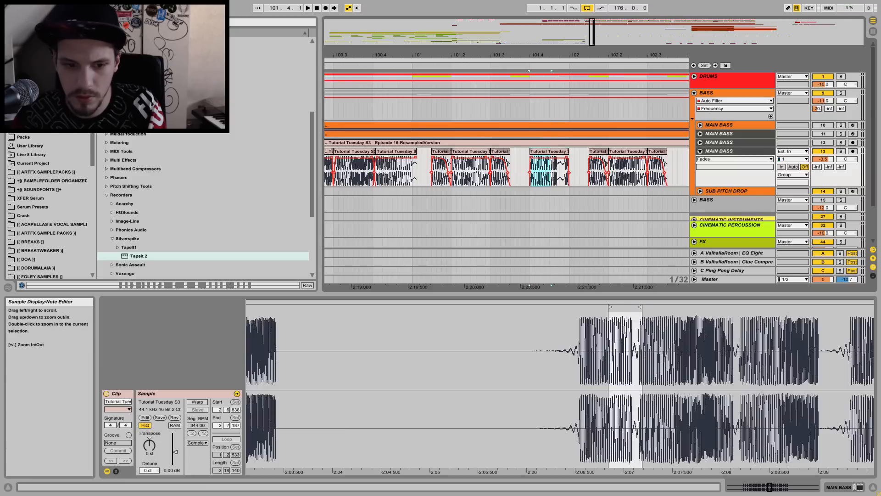
- Re-pick the section of the clip at 101.4.1 by moving its sample start to 2:8:575 while listening
{"action": "mouse_move", "coordinate": [610, 306]}
{"action": "left_mouse_down"}
{"action": "mouse_move", "coordinate": [594, 306]}
{"action": "mouse_move", "coordinate": [785, 307]}
{"action": "left_mouse_up"}
{"action": "key", "text": "space"}
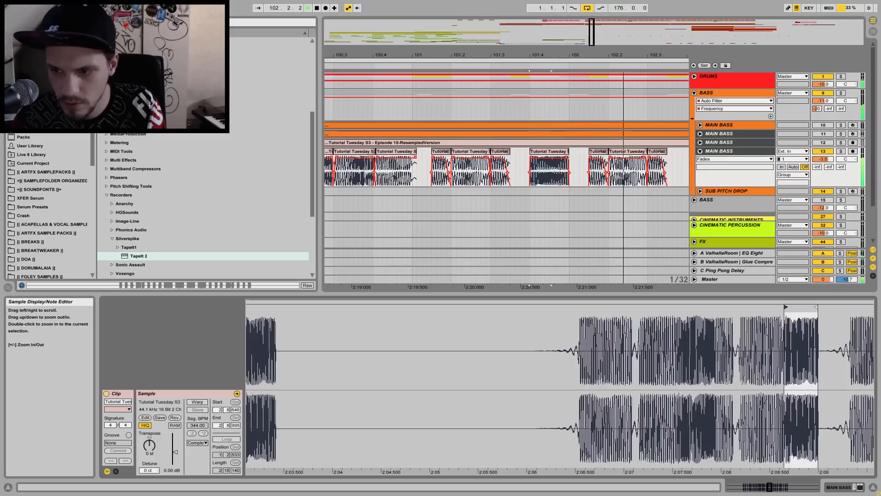
{"action": "mouse_move", "coordinate": [785, 307]}
{"action": "left_mouse_down"}
{"action": "mouse_move", "coordinate": [766, 306]}
{"action": "mouse_move", "coordinate": [779, 306]}
{"action": "left_mouse_up"}
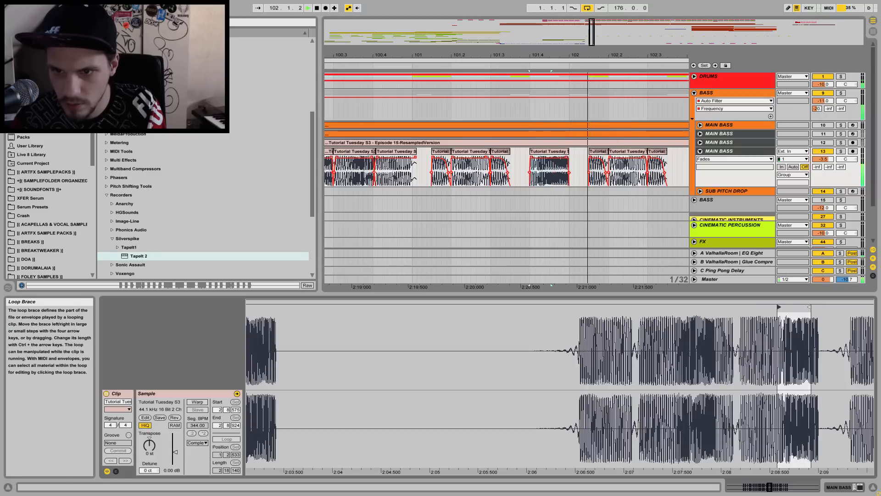
- Listen to the edited drop from 99.1.1 and select the MAIN BASS clip at 101.4.1
{"action": "left_click_drag", "start_coordinate": [527, 55], "coordinate": [567, 27]}
{"action": "left_click", "coordinate": [378, 167]}
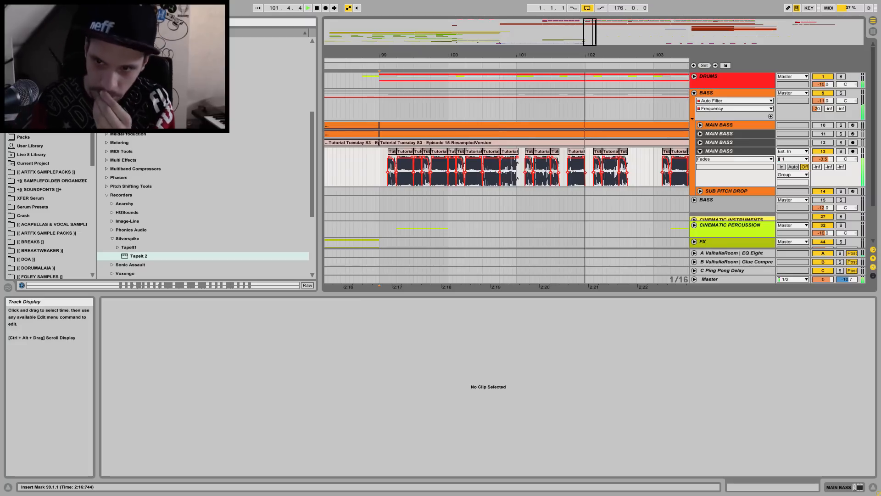
{"action": "key", "text": "space"}
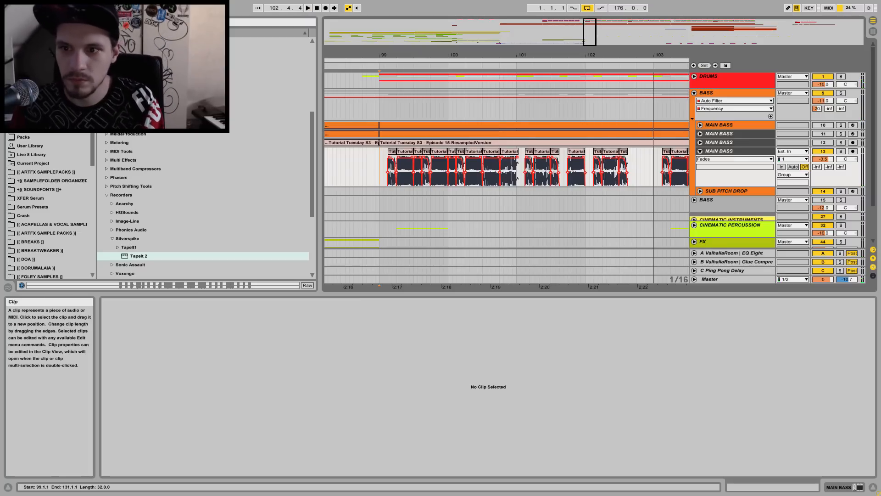
{"action": "left_click", "coordinate": [576, 151]}
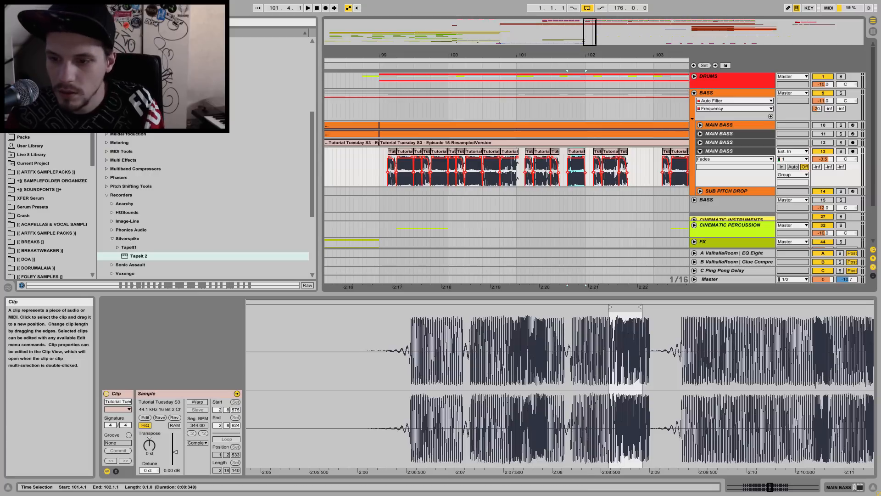
- Re-pick the section of the clip at 101.4.1 from sample start 2:11:112, extend its beginning back to 101.3.3 and listen
{"action": "mouse_move", "coordinate": [624, 340]}
{"action": "left_mouse_down"}
{"action": "mouse_move", "coordinate": [504, 303]}
{"action": "mouse_move", "coordinate": [675, 306]}
{"action": "left_mouse_up"}
{"action": "key", "text": "space"}
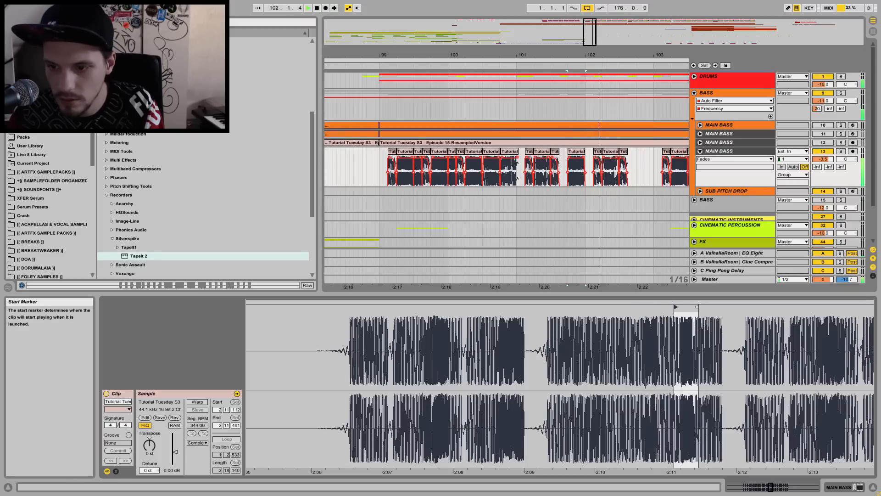
{"action": "key", "text": "space"}
{"action": "left_click_drag", "start_coordinate": [568, 151], "coordinate": [560, 152]}
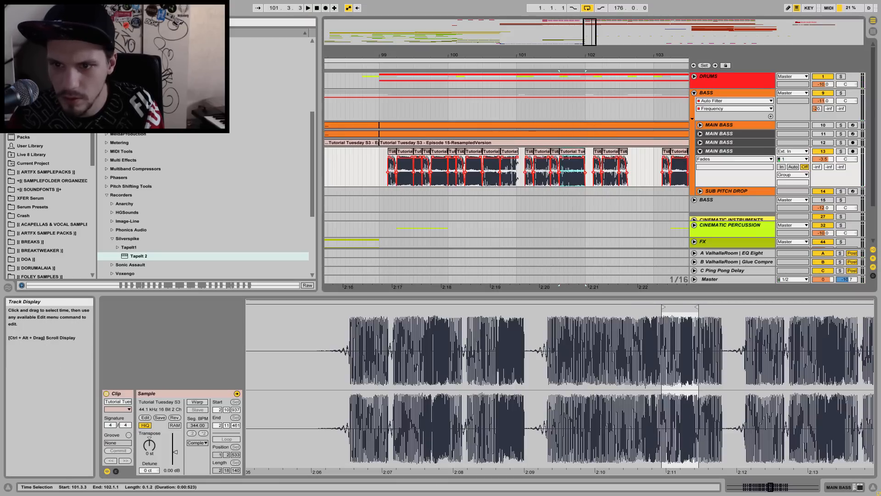
{"action": "left_click", "coordinate": [516, 171]}
{"action": "key", "text": "space"}
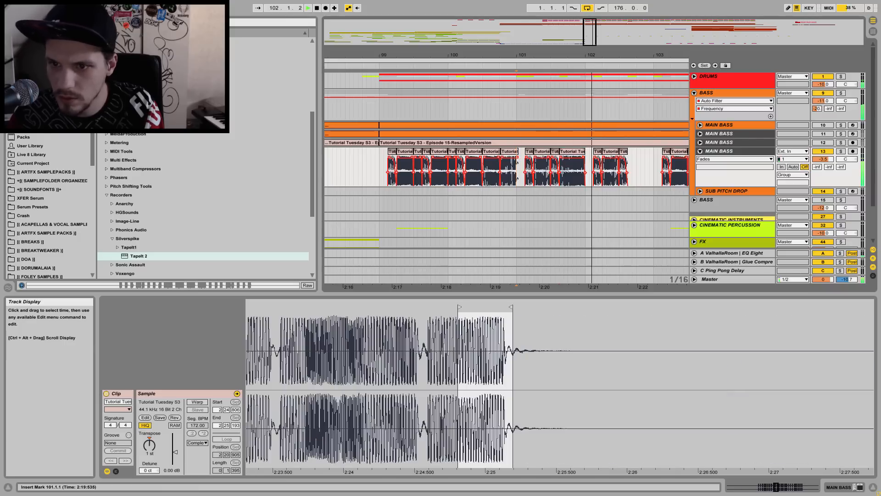
{"action": "key", "text": "space"}
- Give the clip at 101.3.3 a long fade-in and listen to it from 101.1.1
{"action": "left_click_drag", "start_coordinate": [561, 152], "coordinate": [559, 152]}
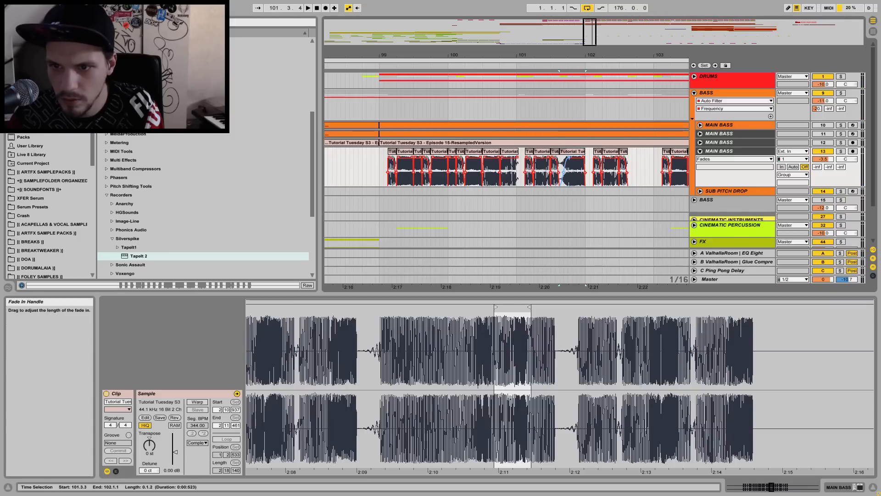
{"action": "key", "text": "space"}
{"action": "key", "text": "space"}
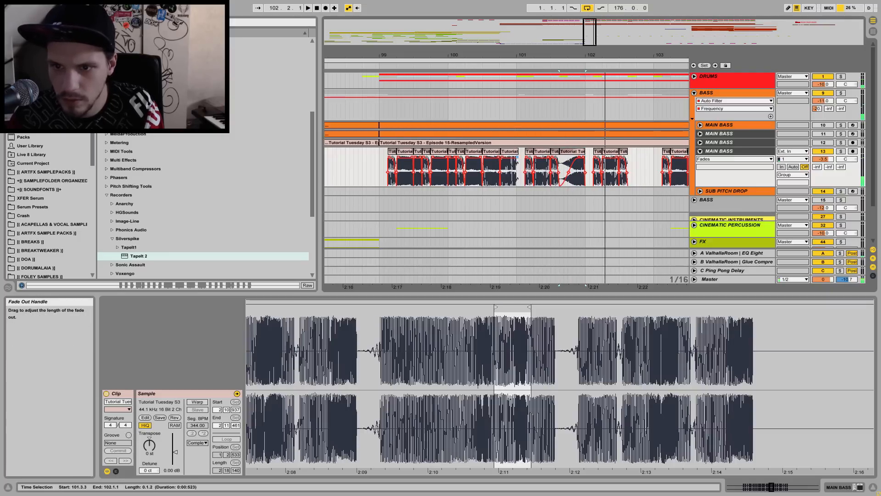
{"action": "left_click", "coordinate": [517, 158]}
{"action": "key", "text": "space"}
{"action": "left_click", "coordinate": [517, 171]}
{"action": "key", "text": "space"}
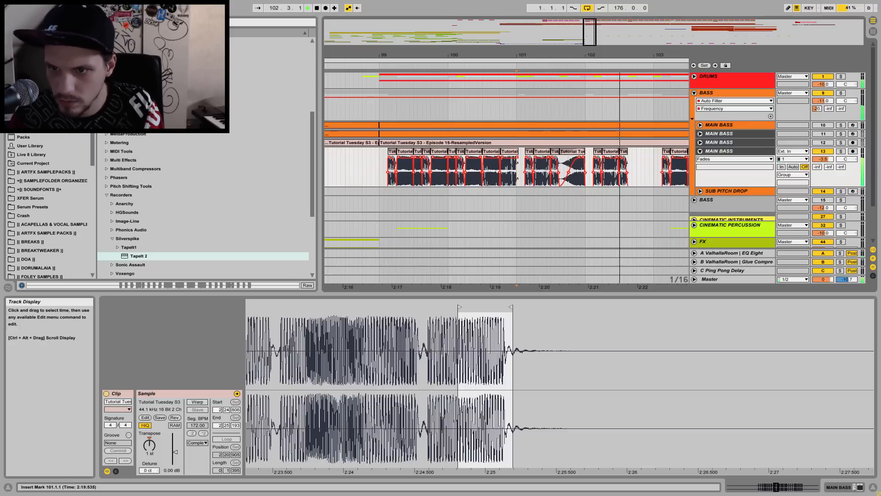
- Copy the faded-in clip at 101.3.3 to 102.3.3 on the same MAIN BASS track
{"action": "left_click_drag", "start_coordinate": [598, 151], "coordinate": [640, 152]}
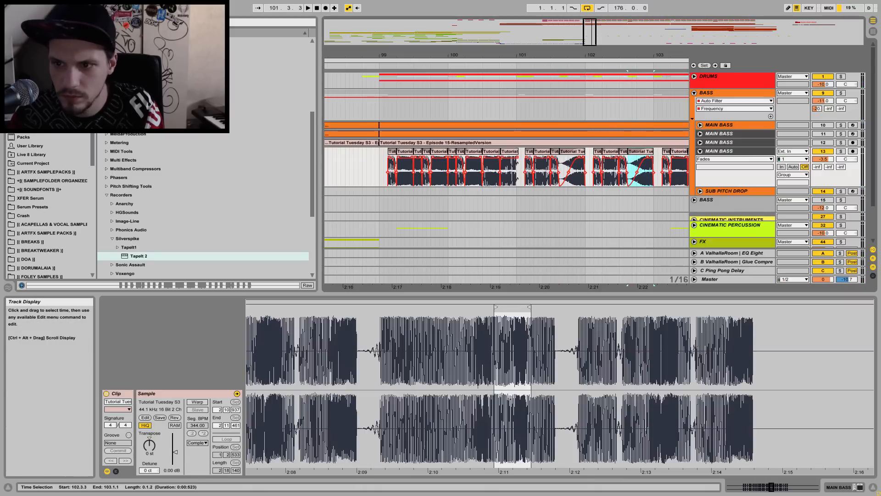
{"action": "left_click", "coordinate": [571, 151]}
{"action": "left_click", "coordinate": [640, 152]}
- Transpose the clip copy at 102.3.3 to -2 st and trim its end to 103.1.1
{"action": "left_click", "coordinate": [149, 444]}
{"action": "left_click_drag", "start_coordinate": [149, 444], "coordinate": [149, 448]}
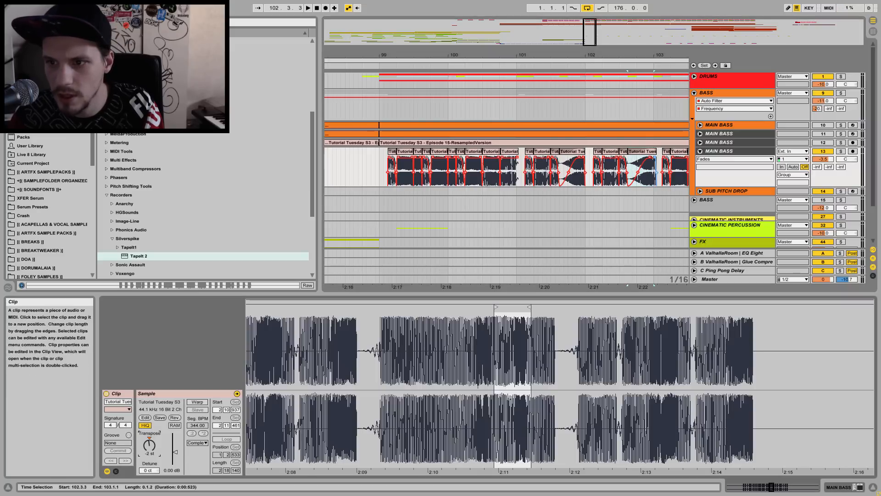
{"action": "left_click", "coordinate": [656, 152]}
{"action": "left_click_drag", "start_coordinate": [656, 151], "coordinate": [654, 151]}
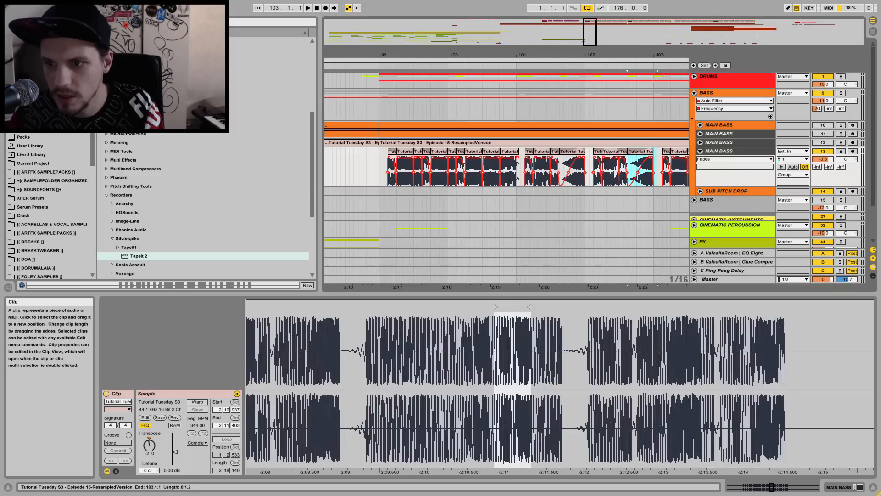
- Listen to the edited bass clips from 101.1.1, including the faded clips at 101.3.3 and 102.3.3
{"action": "left_click", "coordinate": [628, 170]}
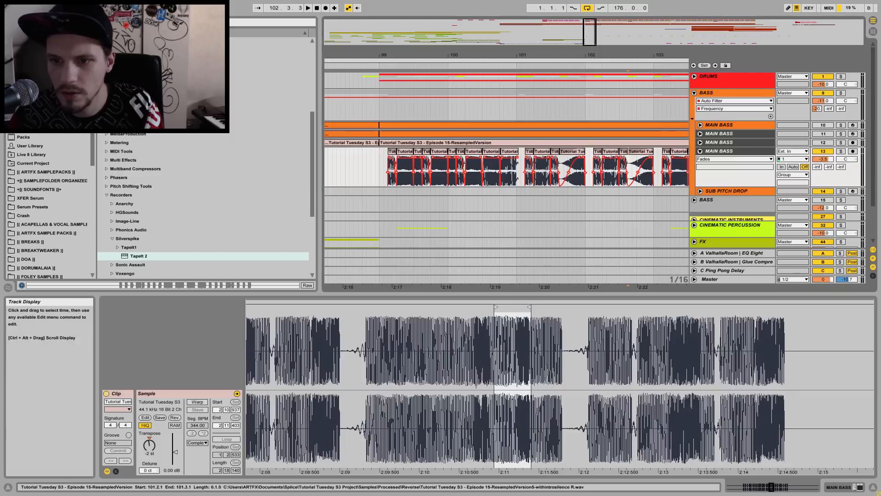
{"action": "left_click", "coordinate": [517, 172]}
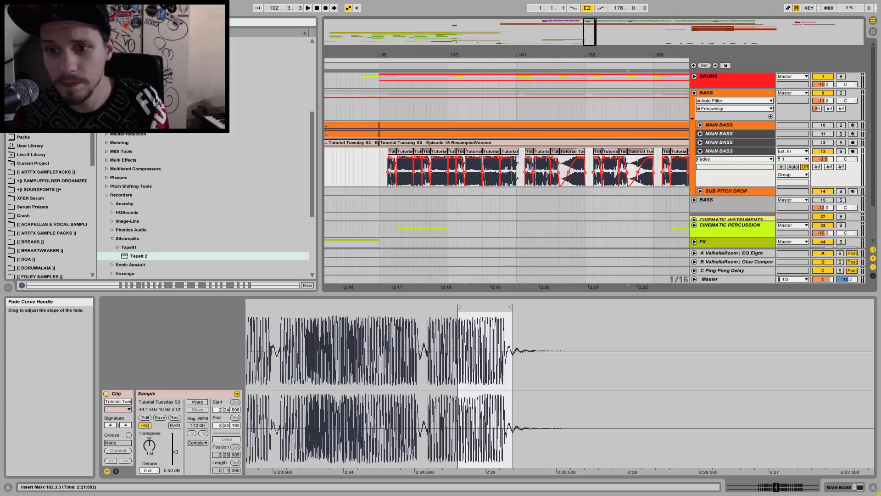
{"action": "key", "text": "space"}
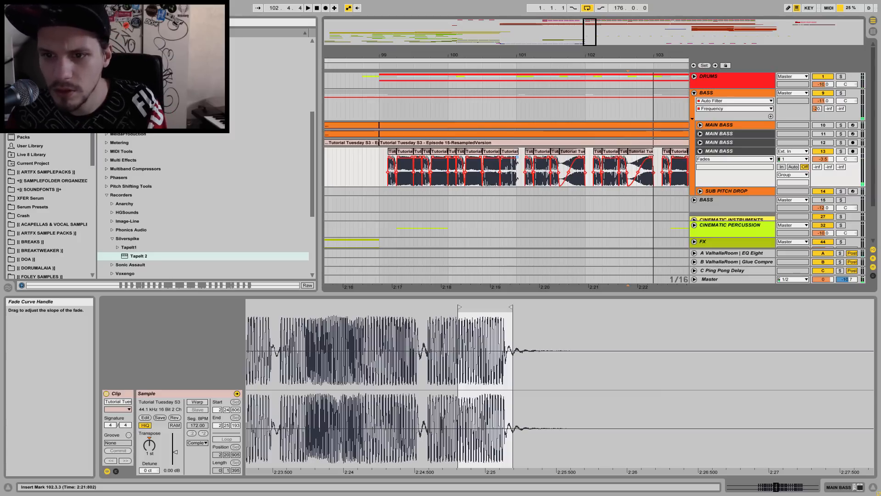
{"action": "left_click", "coordinate": [573, 151]}
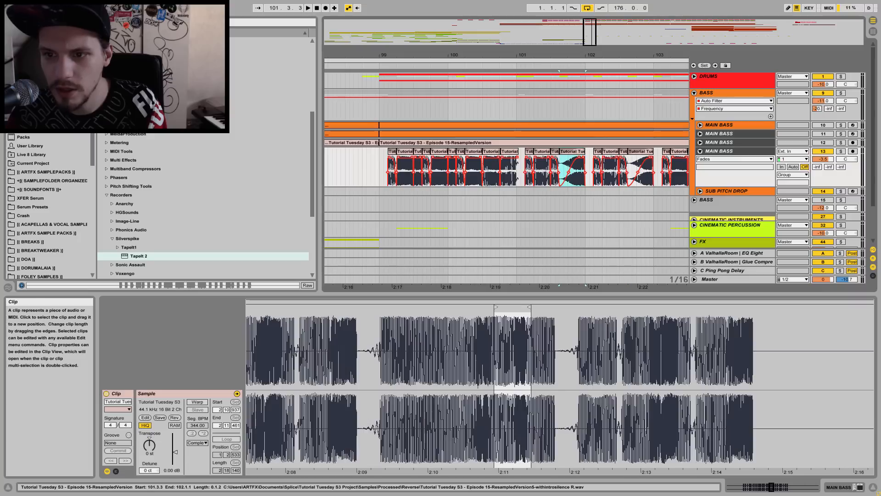
{"action": "left_click", "coordinate": [516, 172]}
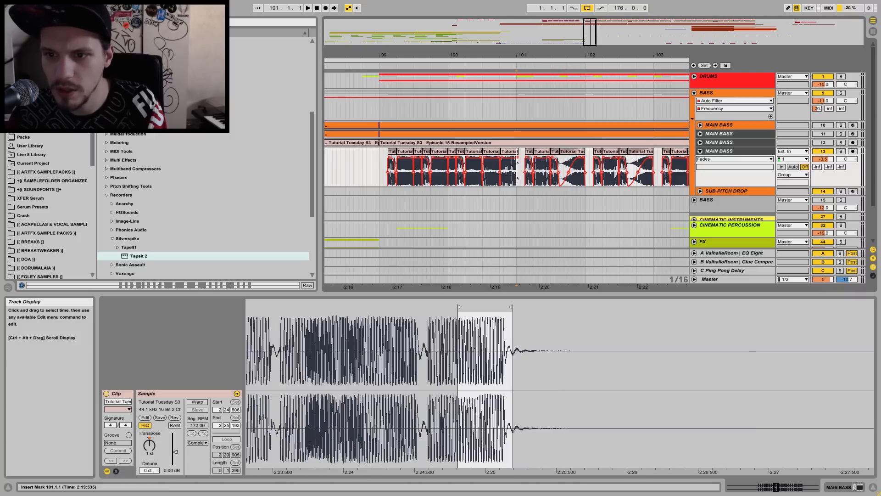
{"action": "key", "text": "space"}
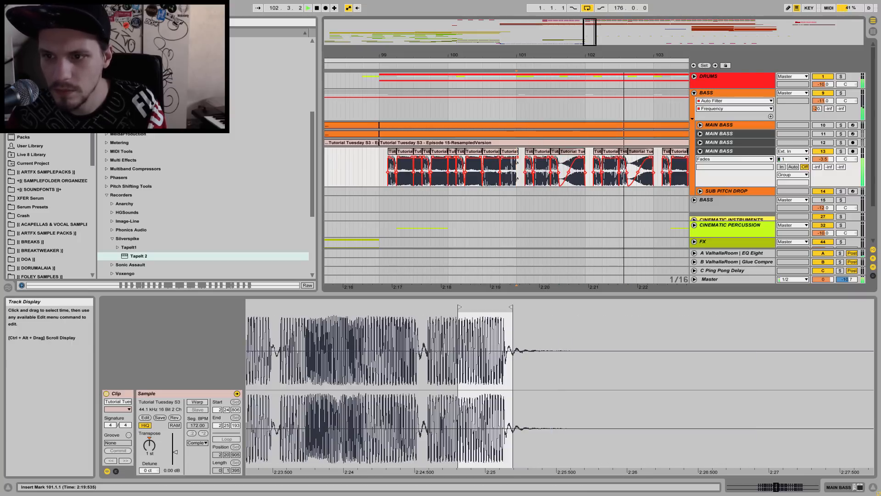
- Solo MAIN BASS track 13 and compare the faded clips at 101.3.3 and 102.3.3 by ear
{"action": "left_click", "coordinate": [840, 151]}
{"action": "left_click", "coordinate": [517, 172]}
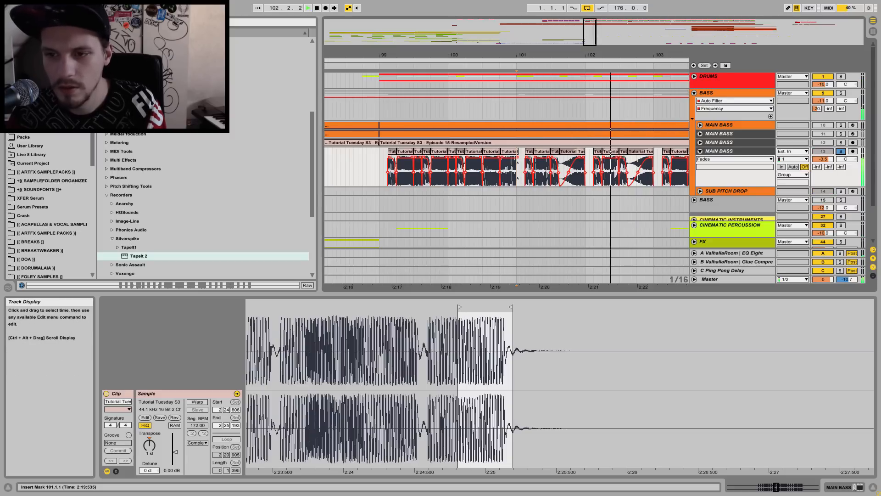
{"action": "left_click", "coordinate": [640, 171]}
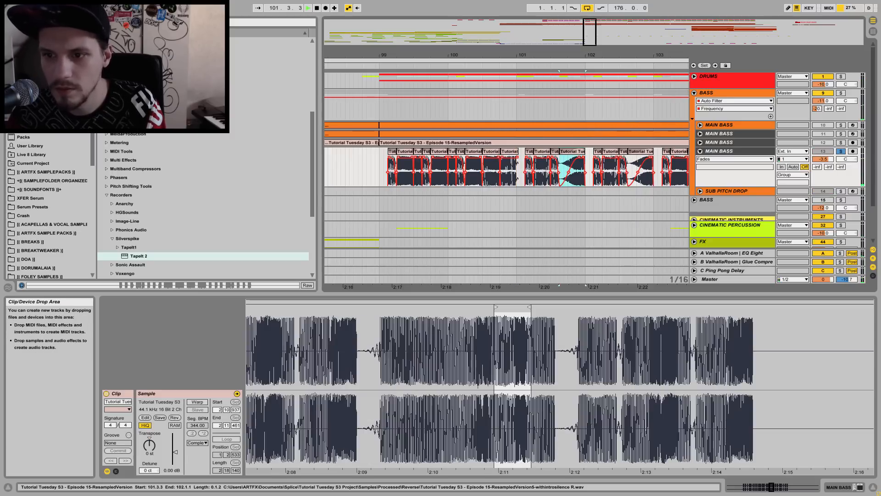
{"action": "key", "text": "space"}
{"action": "key", "text": "space"}
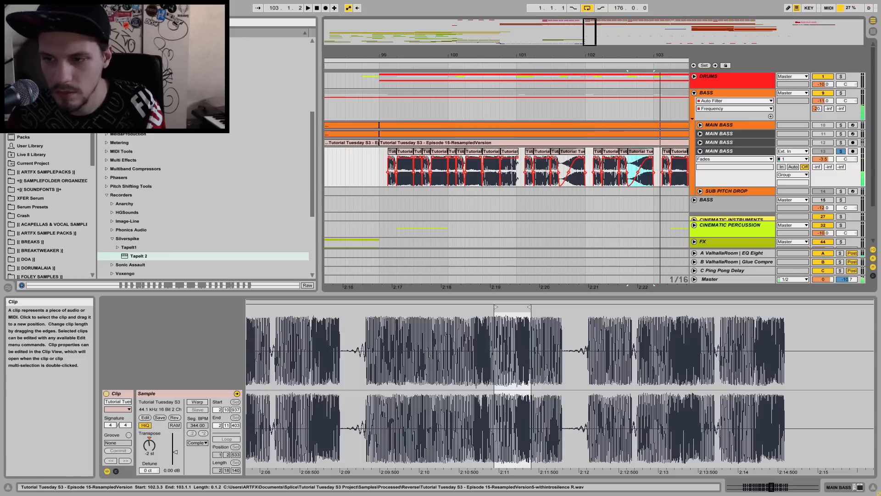
- Listen to the whole edited drop from 99.1.1
{"action": "left_click_drag", "start_coordinate": [621, 55], "coordinate": [503, 33]}
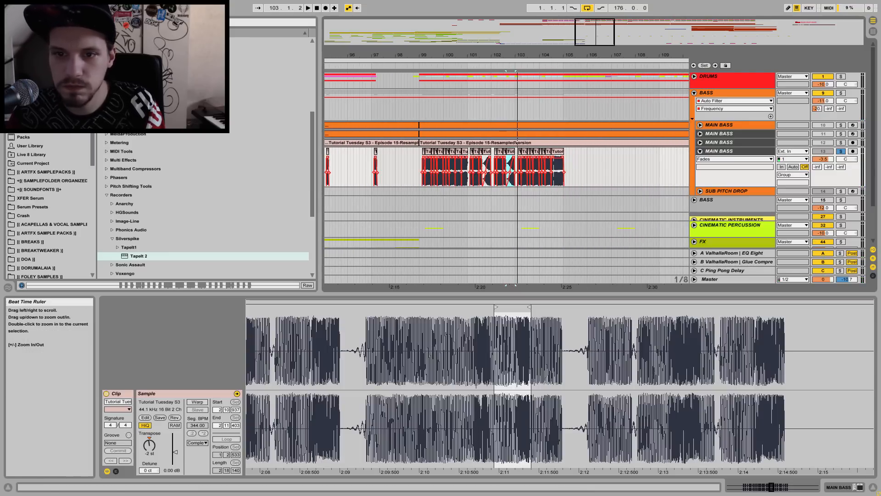
{"action": "left_click", "coordinate": [419, 170]}
{"action": "key", "text": "space"}
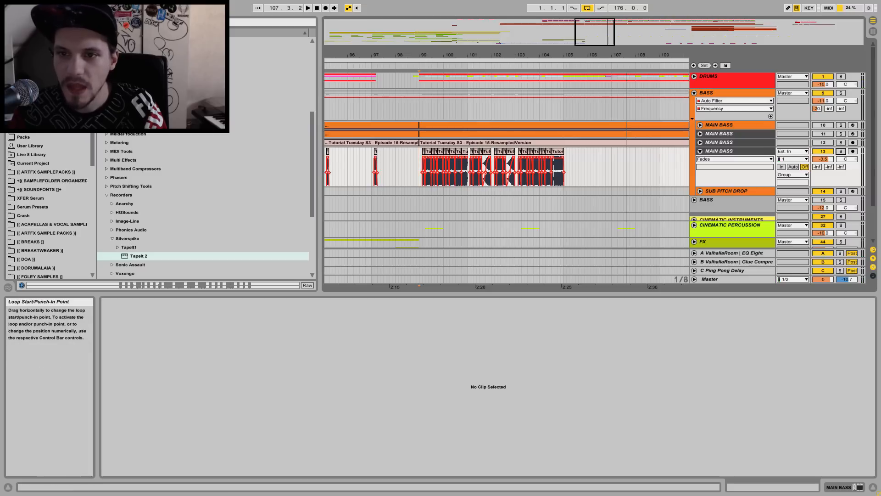
- Duplicate the eight-bar MAIN BASS section from 99.1.1 to 107.1.1 directly after itself at 107.1.1
{"action": "left_click_drag", "start_coordinate": [591, 166], "coordinate": [617, 166]}
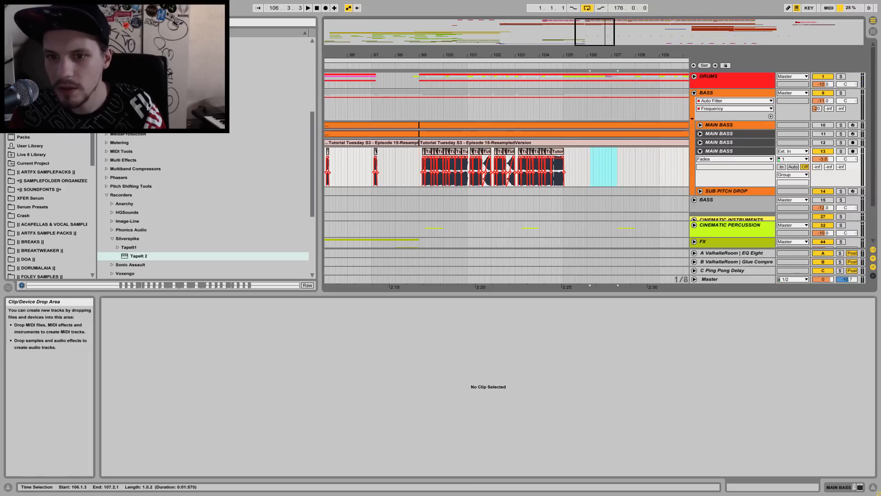
{"action": "key", "text": "shift+Left"}
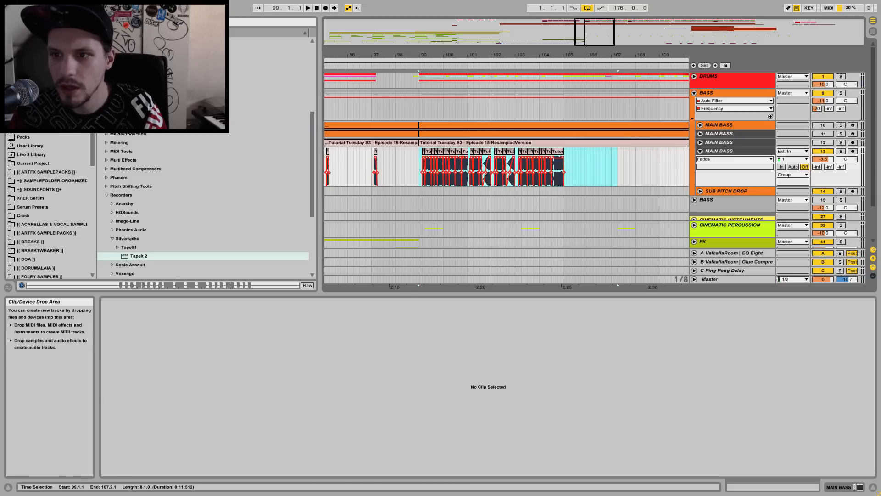
{"action": "left_click_drag", "start_coordinate": [436, 166], "coordinate": [612, 166]}
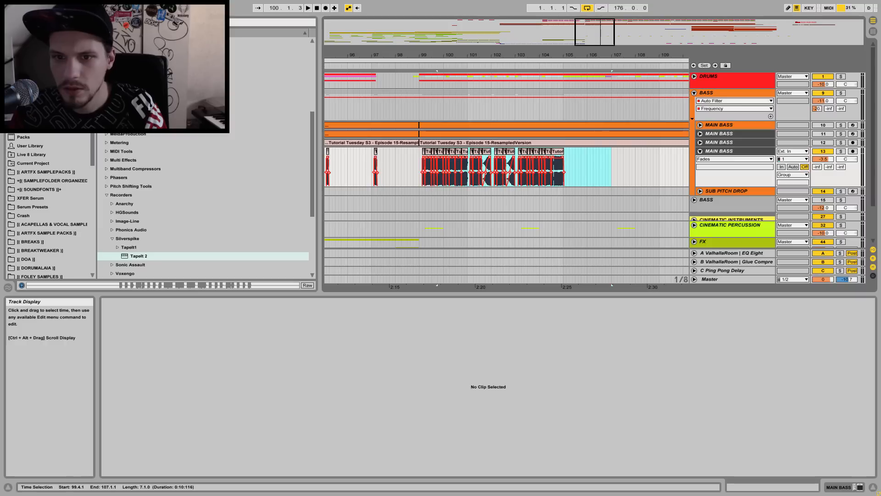
{"action": "left_click_drag", "start_coordinate": [416, 166], "coordinate": [419, 166]}
{"action": "key", "text": "ctrl+d"}
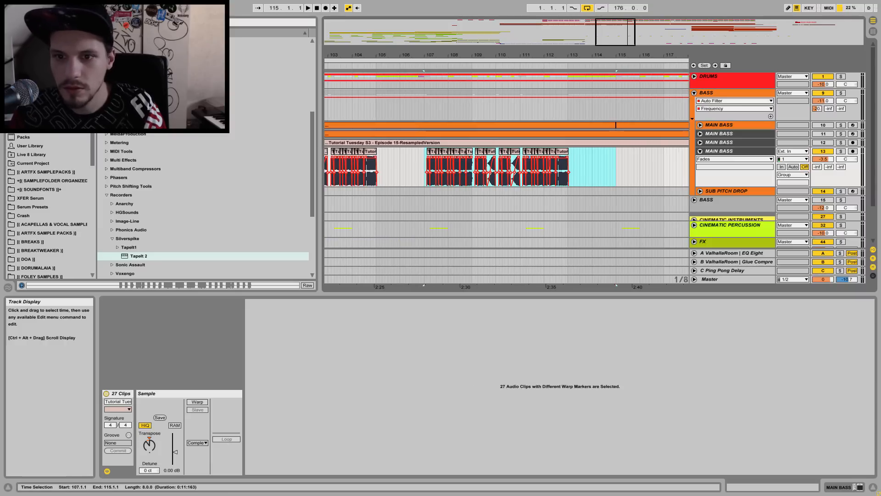
- Listen to the duplicated bass section from 106.3.3
{"action": "left_click", "coordinate": [415, 167]}
{"action": "key", "text": "space"}
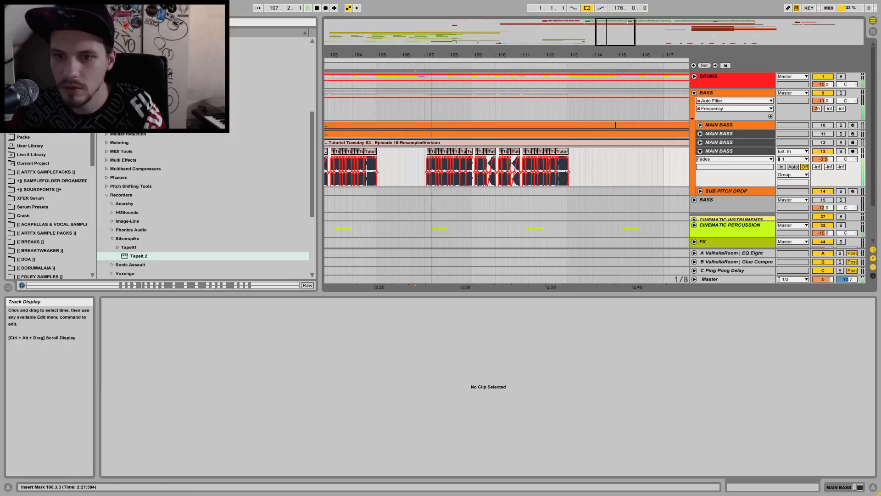
{"action": "left_click_drag", "start_coordinate": [426, 54], "coordinate": [461, 29]}
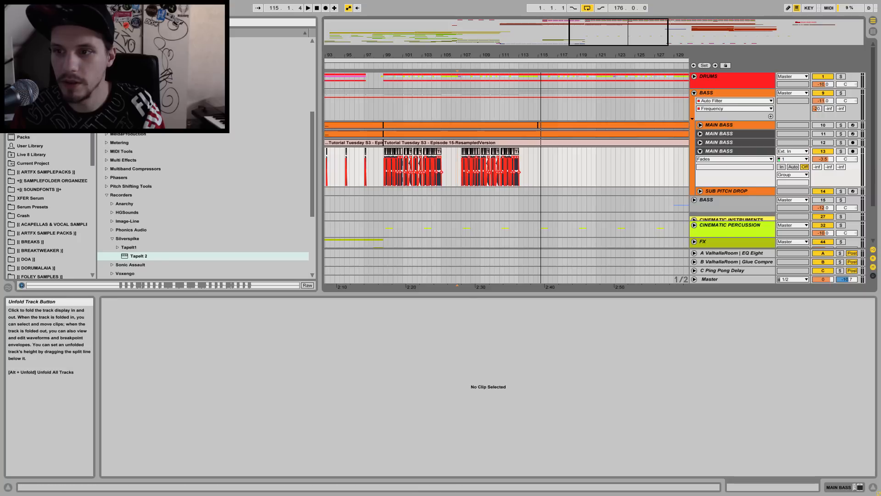
- Collapse the orange BASS group and bring the entire arrangement into view
{"action": "left_click", "coordinate": [694, 93]}
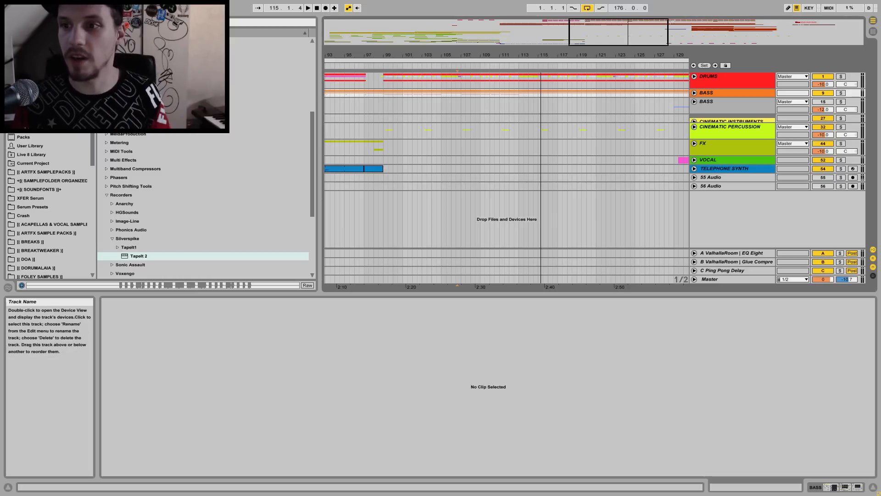
{"action": "left_click", "coordinate": [716, 93]}
{"action": "left_click", "coordinate": [694, 93]}
{"action": "left_click", "coordinate": [694, 93]}
{"action": "left_click_drag", "start_coordinate": [492, 55], "coordinate": [493, 2]}
- Look into the BASS group on track 15 and the CINEMATIC INSTRUMENTS group, leaving both collapsed
{"action": "left_click", "coordinate": [716, 102]}
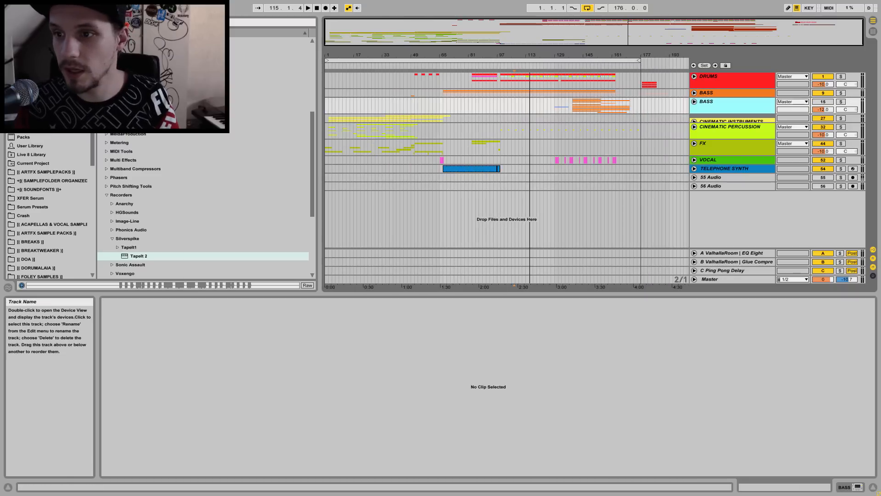
{"action": "left_click", "coordinate": [694, 102]}
{"action": "left_click", "coordinate": [694, 101]}
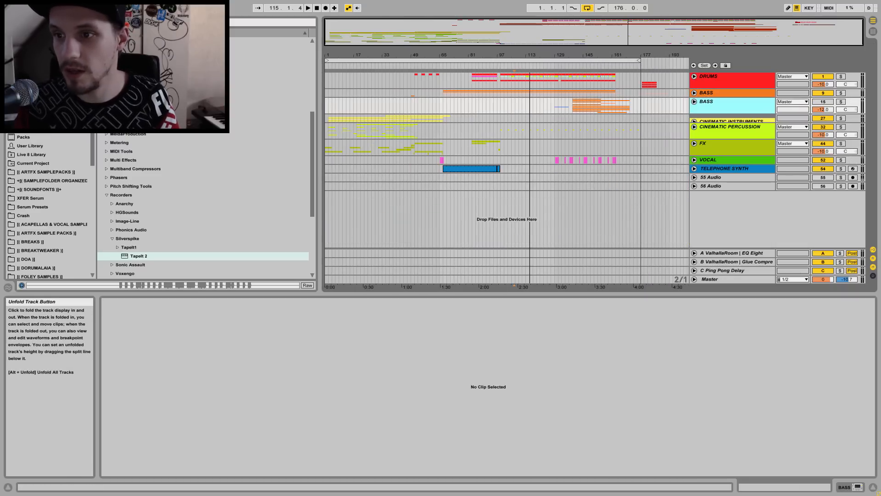
{"action": "left_click", "coordinate": [693, 119]}
{"action": "left_click", "coordinate": [694, 119]}
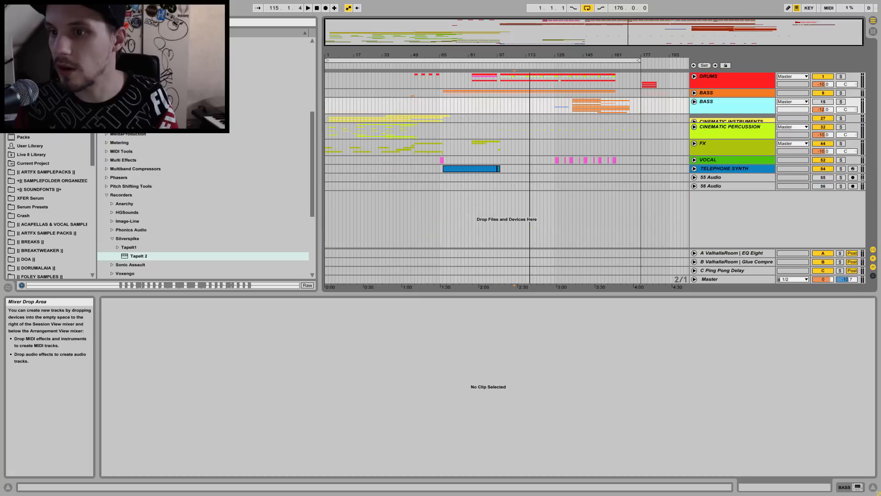